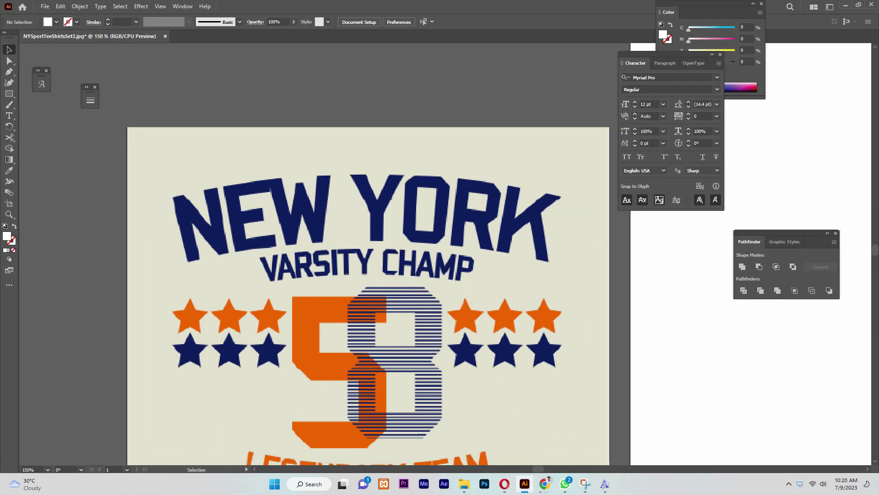
- Start a rectangular screen snip over the NEW YORK varsity artwork
key("super+shift+s")
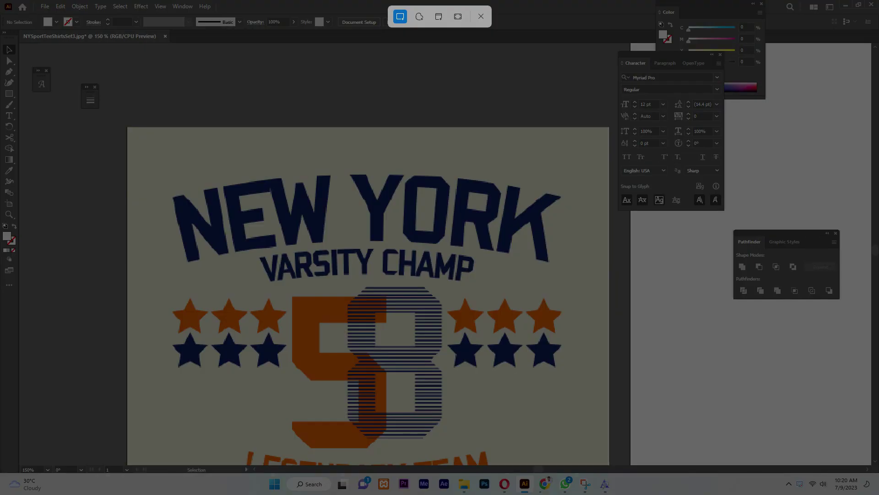
- Snip the 'YO' letters and upload that screenshot to WhatTheFont for identification
mouse_move(347, 168)
left_mouse_down()
mouse_move(481, 248)
mouse_move(453, 248)
left_mouse_up()
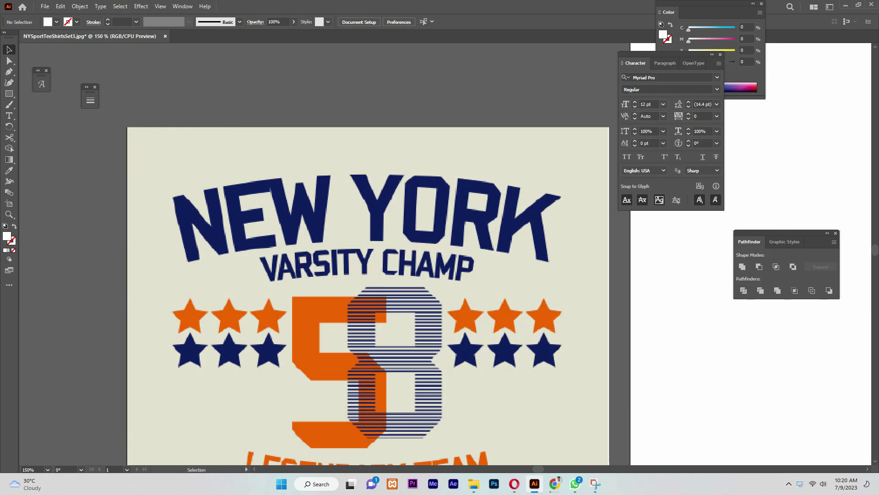
key("alt+Tab")
key("alt+Tab")
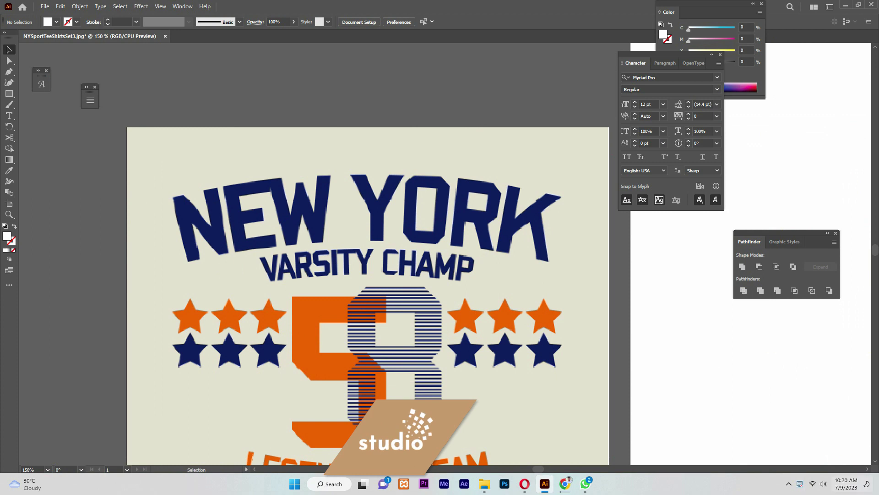
key("super+n")
left_click(793, 332)
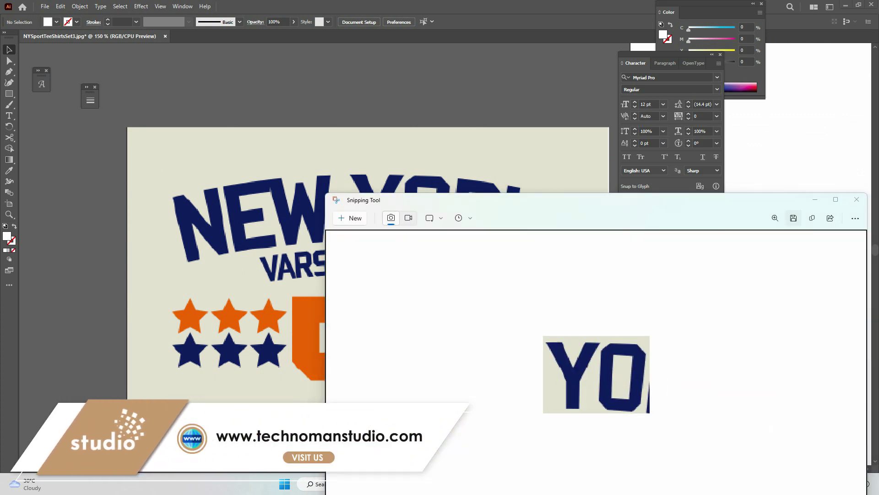
key("alt+Tab")
left_click_drag(757, 399, 362, 316)
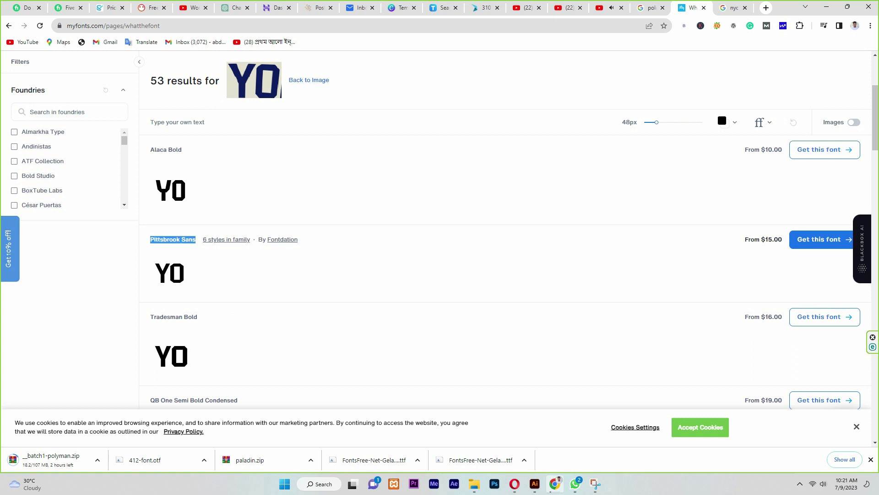
- Scroll the WhatTheFont matches to Pittsbrook Sans and open a new browser tab
scroll(504, 270, "down", 2)
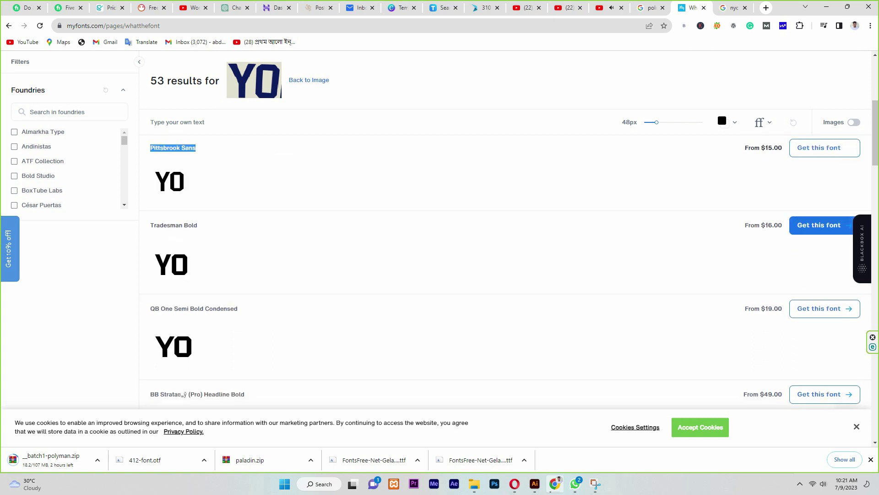
key("ctrl+t")
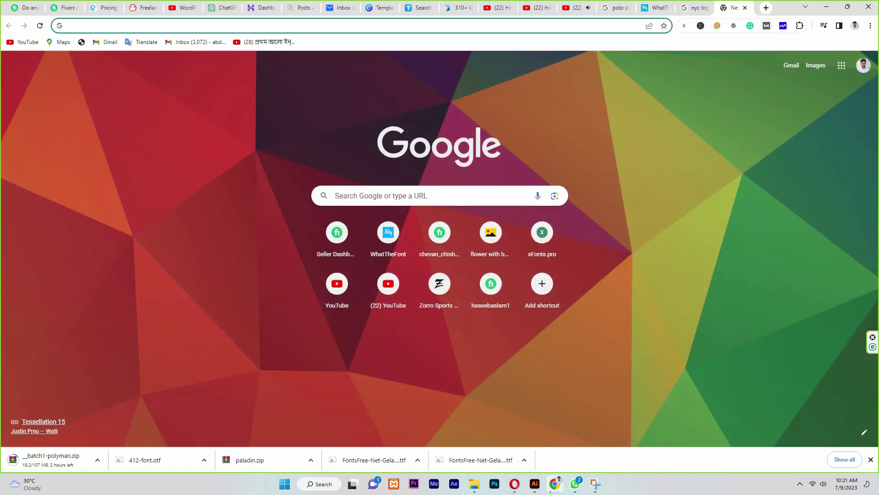
- Search the web for Pittsbrook Sans and open its DaFont page
type("Pittsbrook Sans")
key("Down")
key("Return")
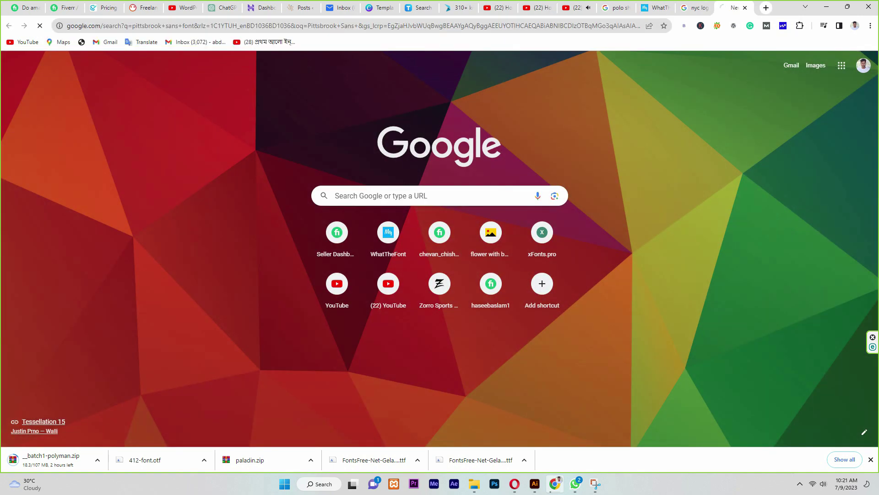
left_click(158, 166)
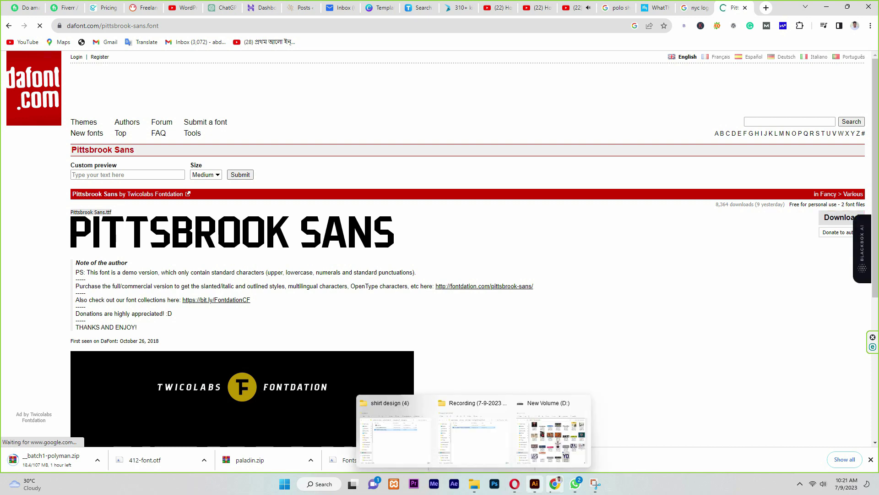
- Compare the DaFont font with the artwork and open the downloaded pittsbrook_sans.zip
left_click(396, 414)
key("alt+Tab")
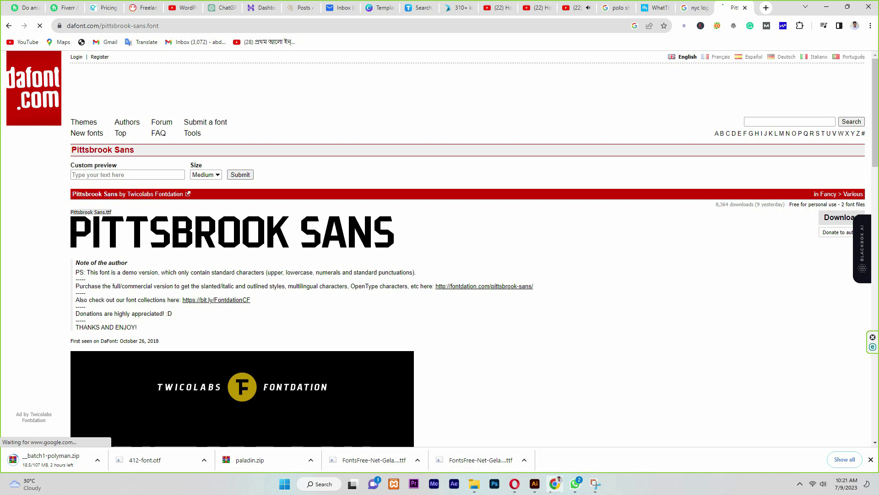
key("alt+Tab")
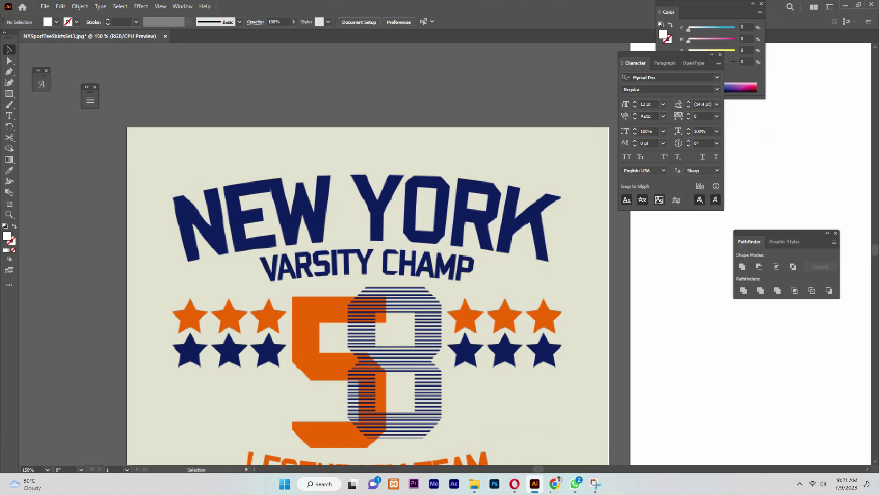
key("alt+Tab")
key("alt+Tab")
key("alt+Tab")
key("alt+Tab")
key("alt+Tab")
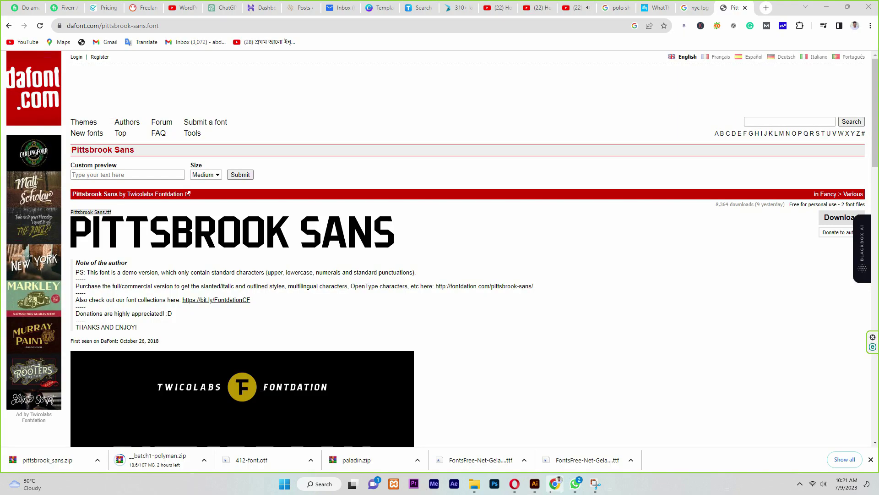
left_click(47, 459)
- Install the OpenType Pittsbrook Sans font from the archive
double_click(142, 166)
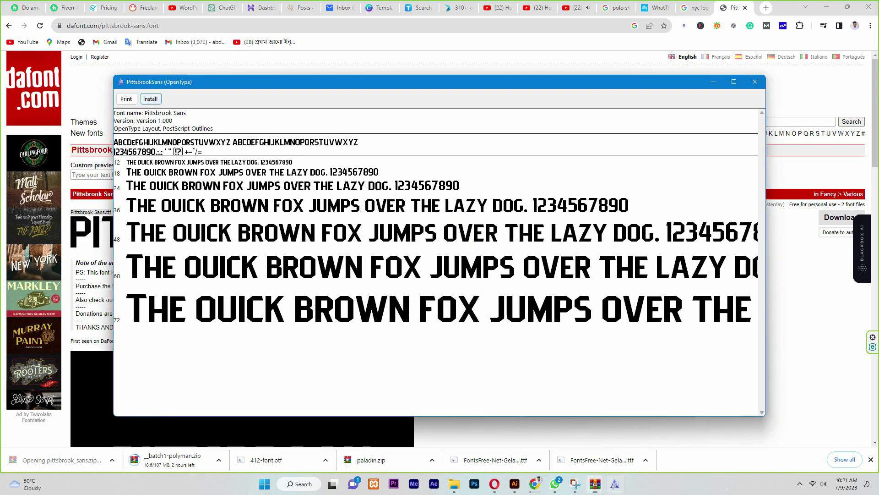
left_click(150, 99)
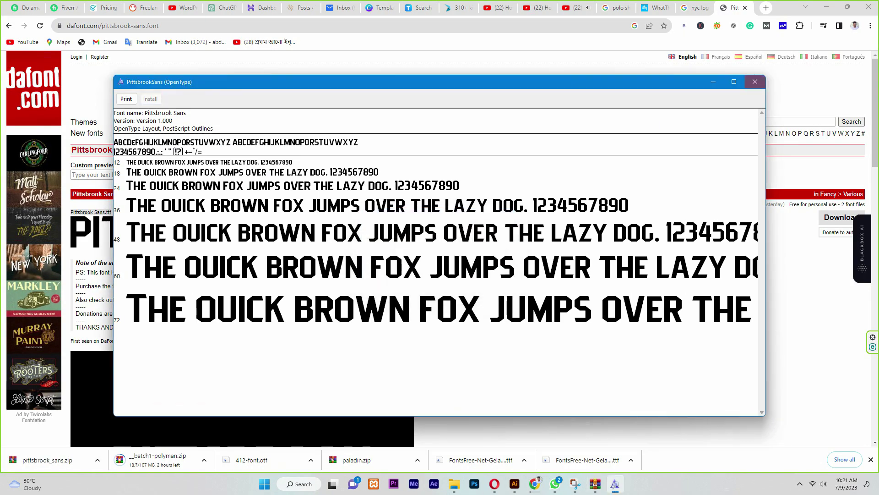
left_click(755, 81)
left_click(490, 252)
- Install the TrueType Pittsbrook Sans font, then close the viewer, archive and browser
double_click(142, 174)
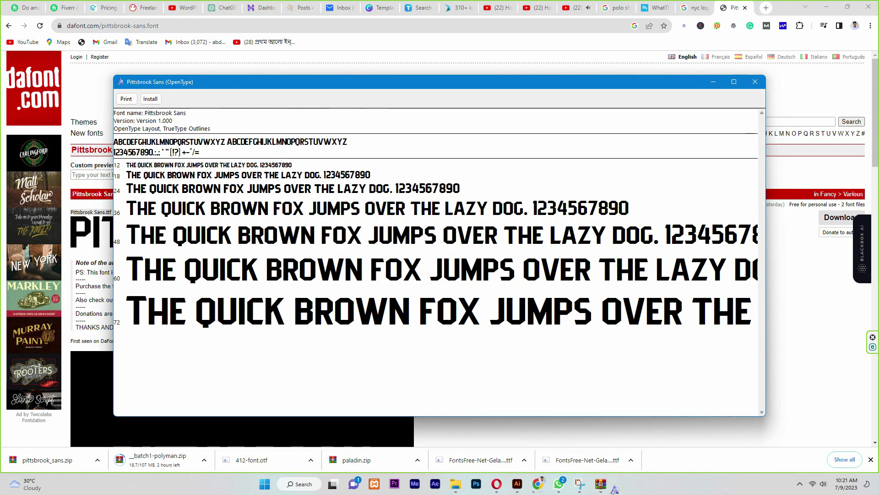
left_click(150, 98)
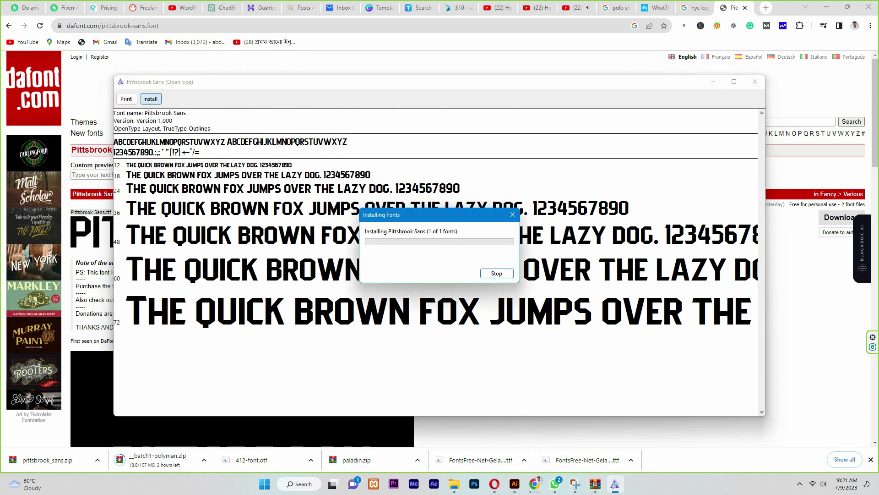
left_click(755, 81)
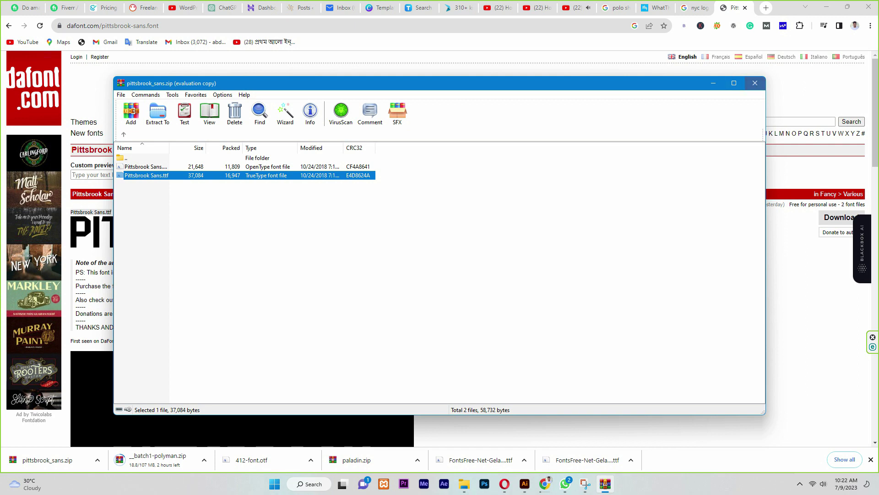
left_click(756, 83)
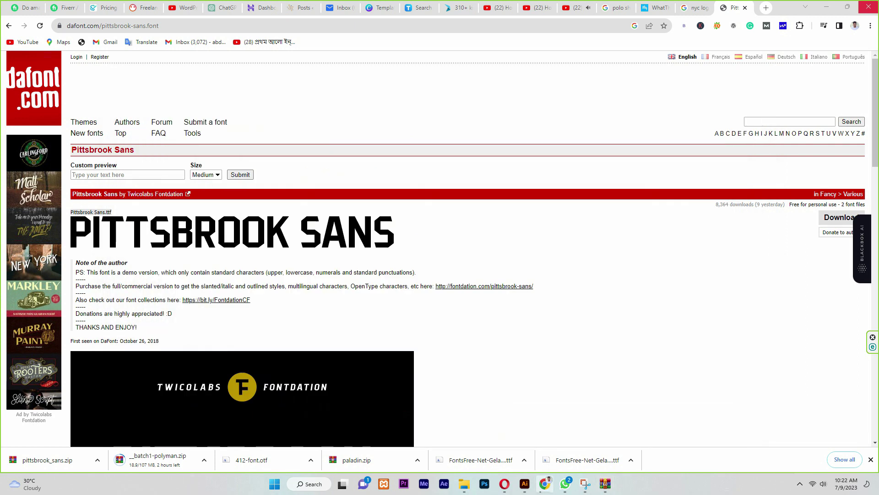
left_click(827, 7)
- Add a NEW YORK text line on the artwork and scale it to 53.7 pt
left_click(525, 483)
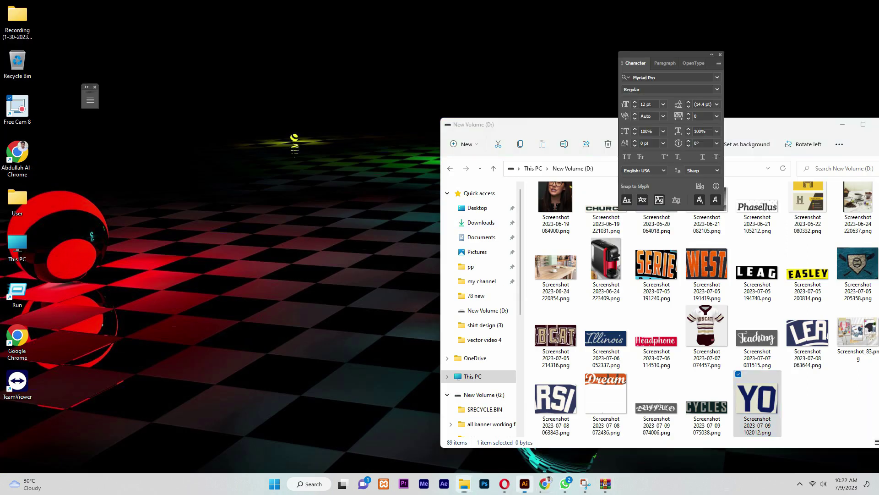
left_click(215, 300)
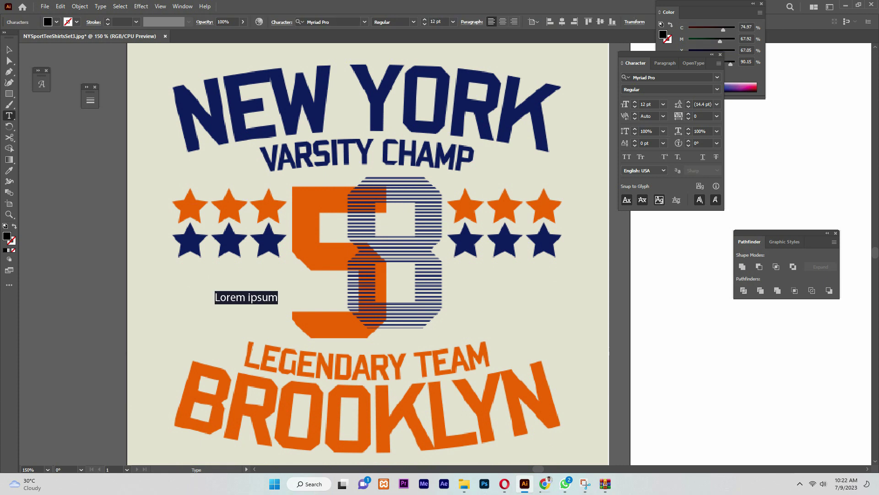
type("NEW YOR")
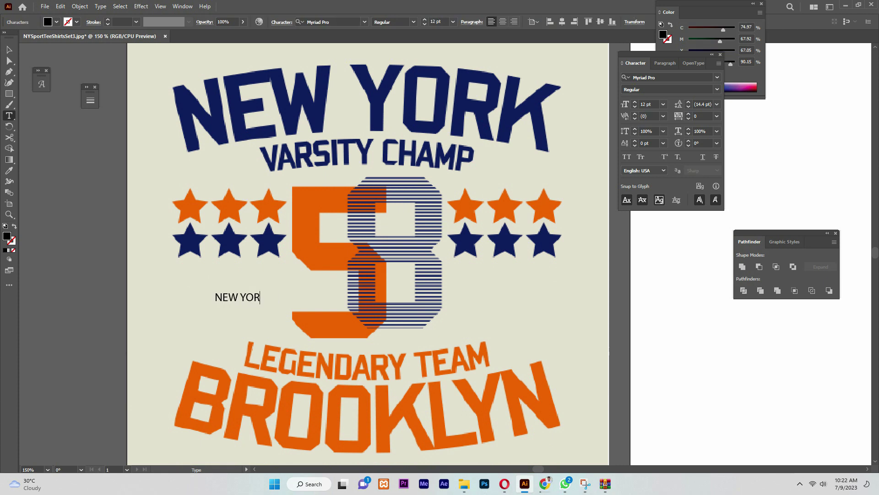
key("Escape")
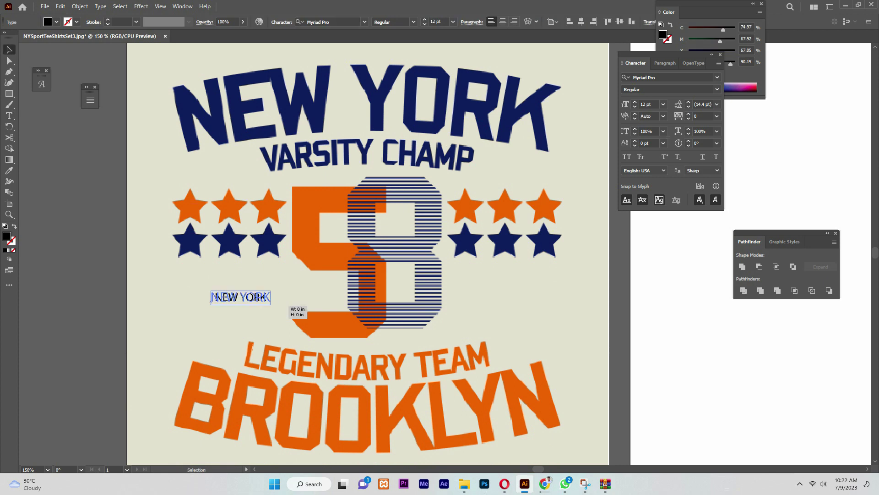
left_click_drag(267, 304, 355, 326)
- Draw an unfilled arched path over VARSITY CHAMP
key("p")
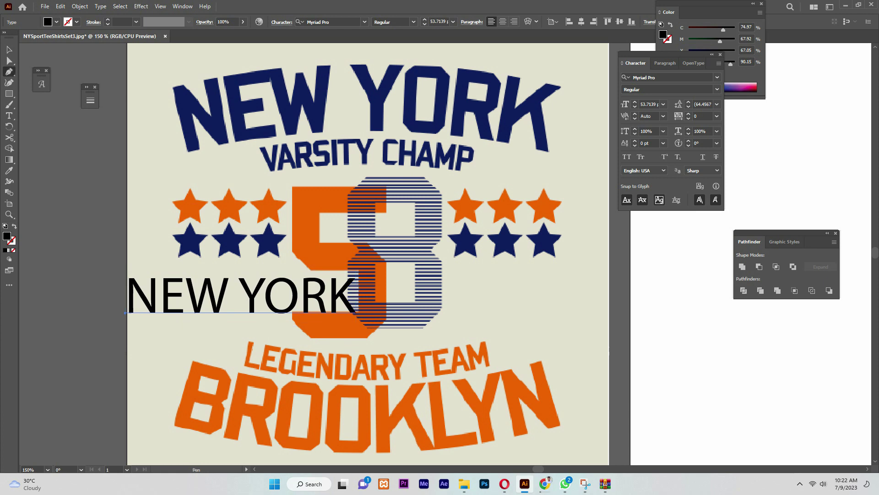
left_click(181, 156)
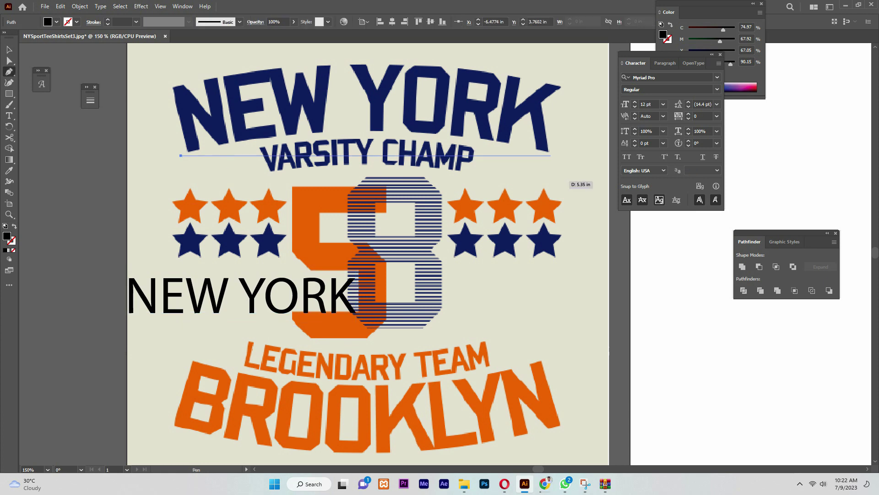
left_click_drag(557, 156, 760, 211)
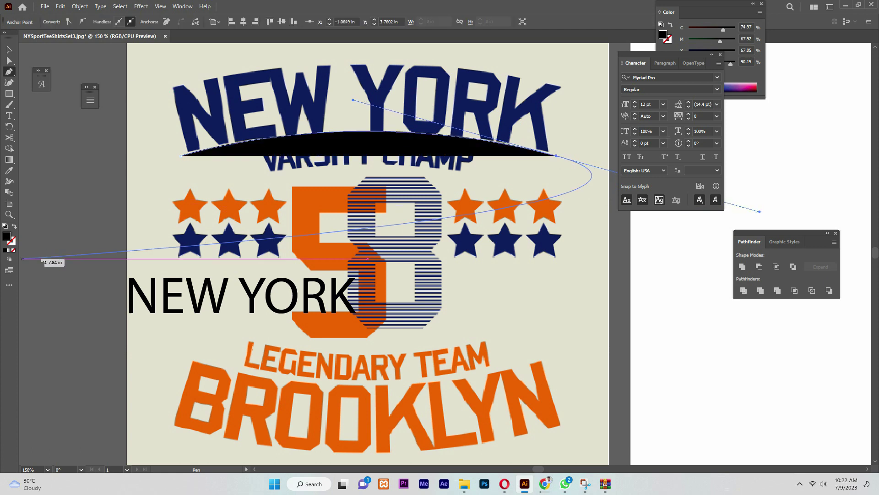
key("shift+x")
left_click(9, 49)
key("ctrl+shift+a")
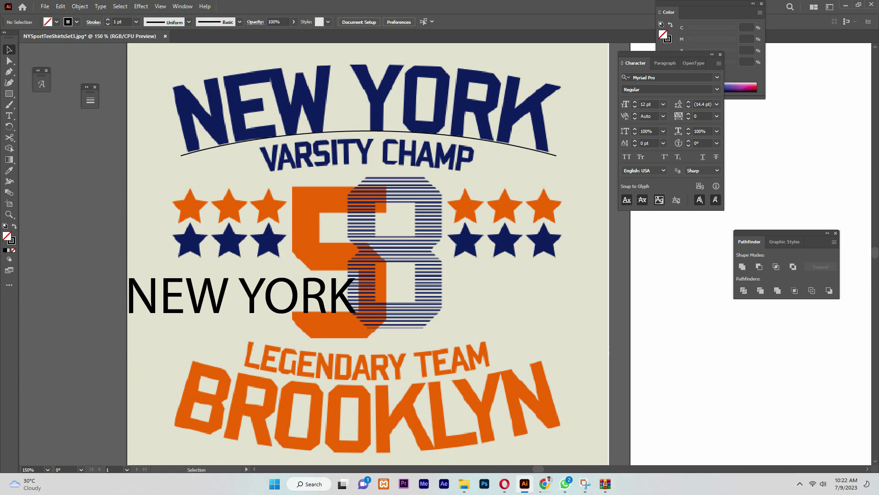
- Start type along the arch and clear its placeholder text
key("t")
left_click(185, 154)
key("Delete")
type("NEW YORK")
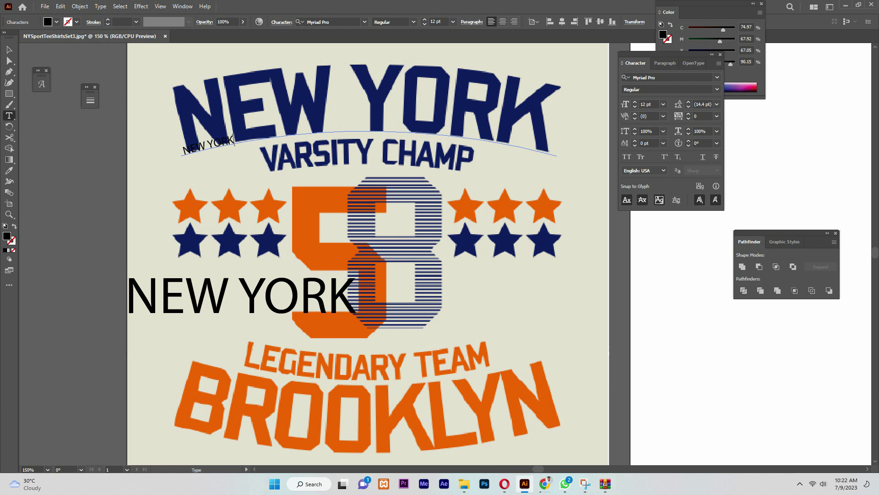
- Color the arched NEW YORK red-orange (M 81) and enlarge it to 79 pt
key("Escape")
left_click(676, 87)
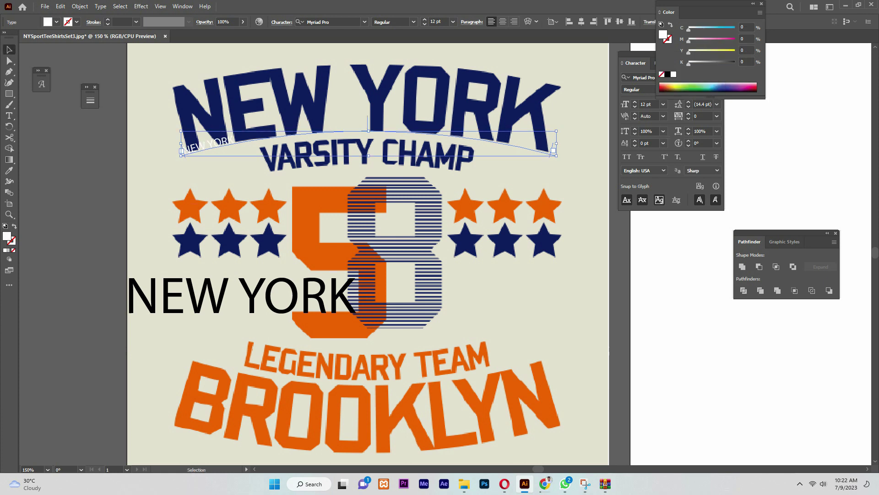
left_click_drag(688, 40, 726, 40)
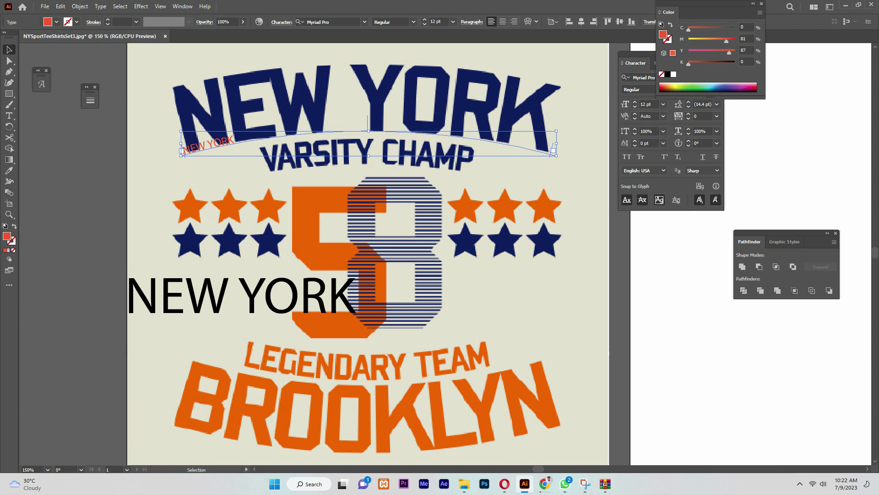
key("ctrl+shift+period")
key("ctrl+shift+period")
key("ctrl+shift+period")
key("ctrl+shift+period")
key("ctrl+shift+period")
key("ctrl+shift+period")
key("ctrl+shift+period")
key("ctrl+shift+period")
key("ctrl+shift+period")
key("ctrl+shift+period")
key("ctrl+shift+period")
key("ctrl+shift+period")
key("ctrl+shift+period")
key("ctrl+shift+period")
key("ctrl+shift+period")
key("ctrl+shift+period")
key("ctrl+shift+period")
key("ctrl+shift+period")
key("ctrl+shift+period")
key("ctrl+shift+period")
key("ctrl+shift+period")
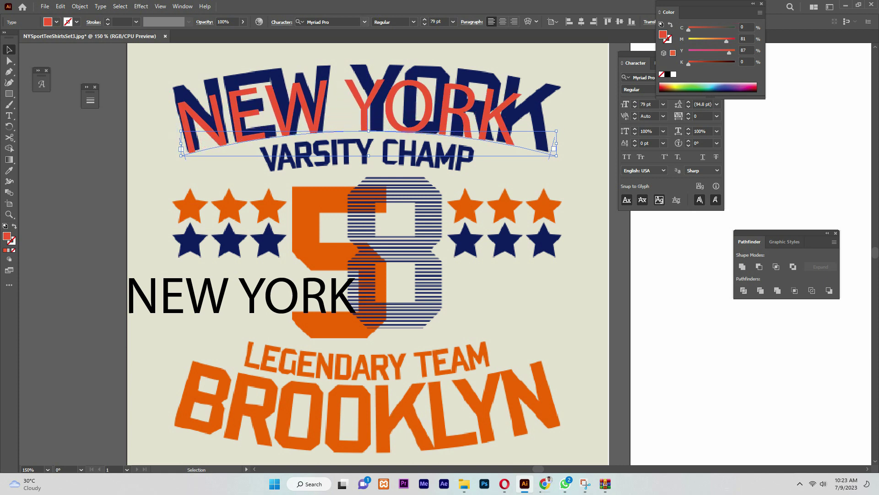
key("ctrl+alt+shift+m")
- Apply Pittsbrook Sans to the arched NEW YORK and fine-tune its size
type("Pi")
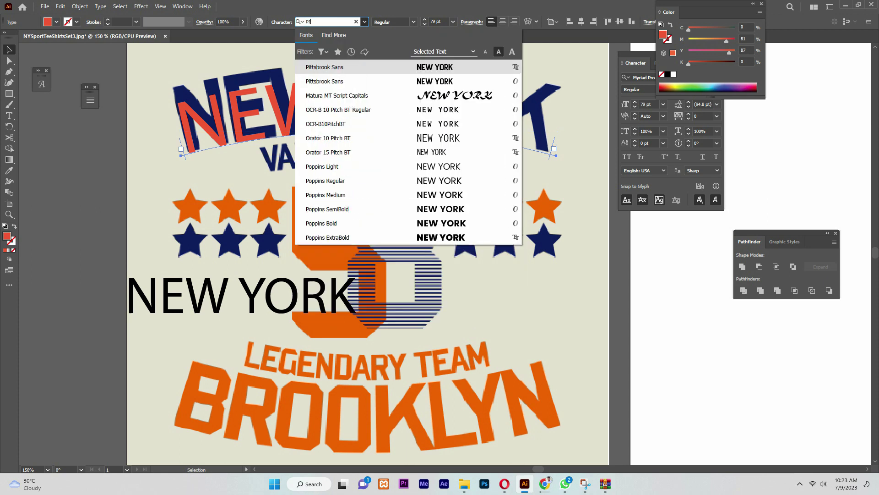
key("Down")
key("Return")
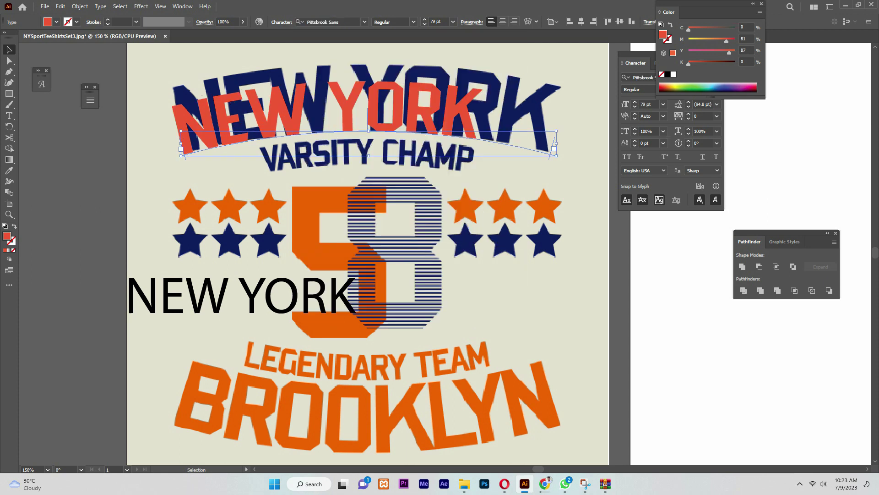
key("ctrl+shift+period")
key("ctrl+shift+period")
key("ctrl+shift+period")
key("ctrl+shift+period")
key("ctrl+shift+period")
key("ctrl+shift+period")
key("ctrl+shift+period")
key("ctrl+shift+period")
key("ctrl+shift+period")
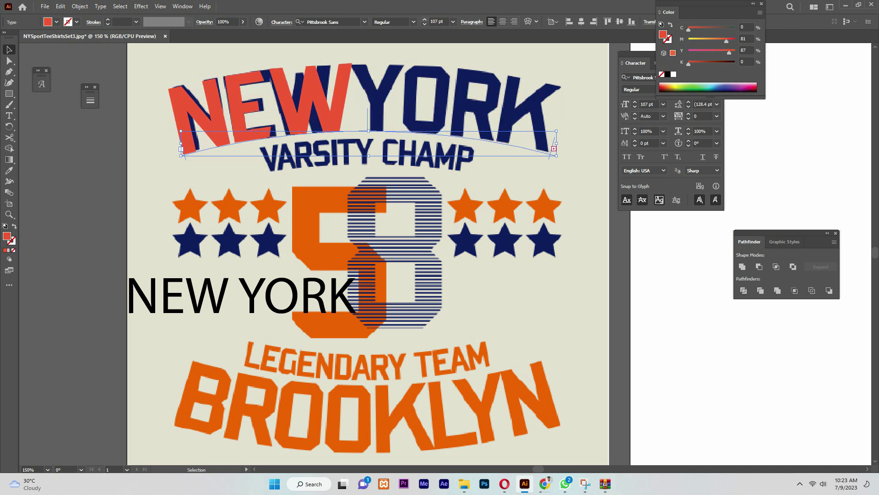
key("ctrl+shift+comma")
key("ctrl+shift+comma")
key("ctrl+shift+comma")
key("ctrl+shift+comma")
key("ctrl+shift+comma")
key("ctrl+shift+comma")
key("ctrl+shift+comma")
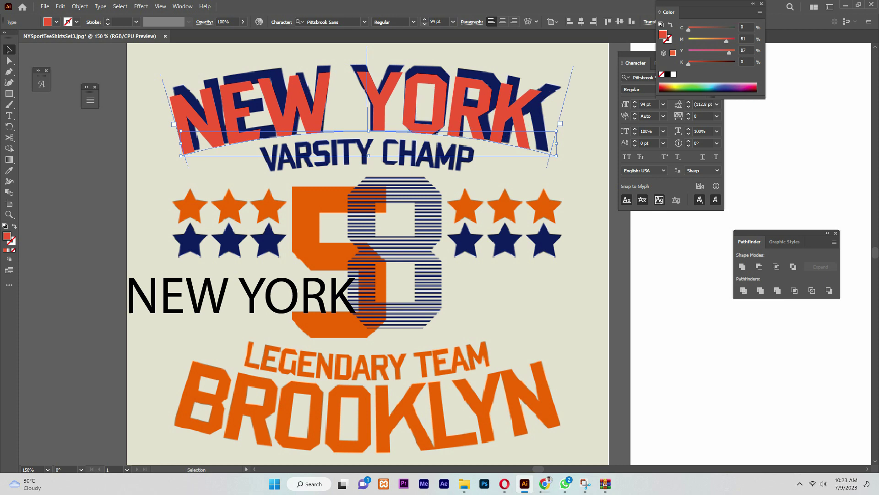
- Try Agency Gothic CT Bold from the font family list on the arched text
left_click(348, 22)
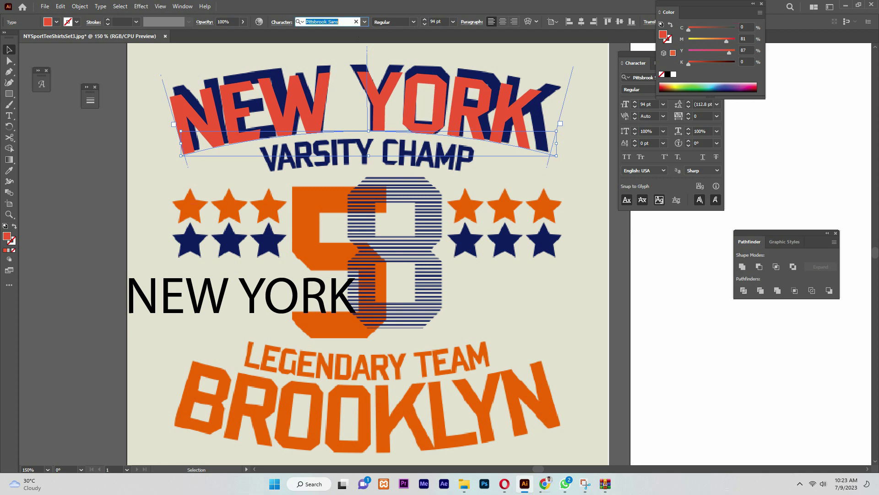
left_click(365, 22)
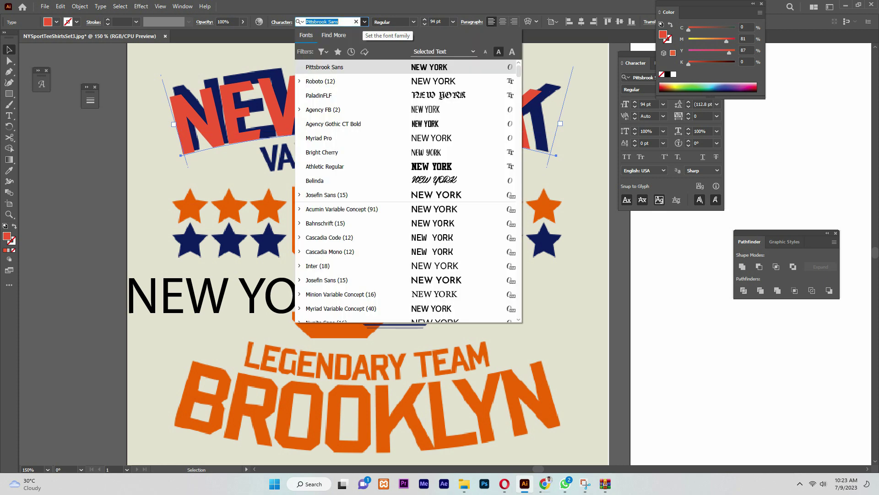
key("Down")
key("Down")
key("Down")
key("Down")
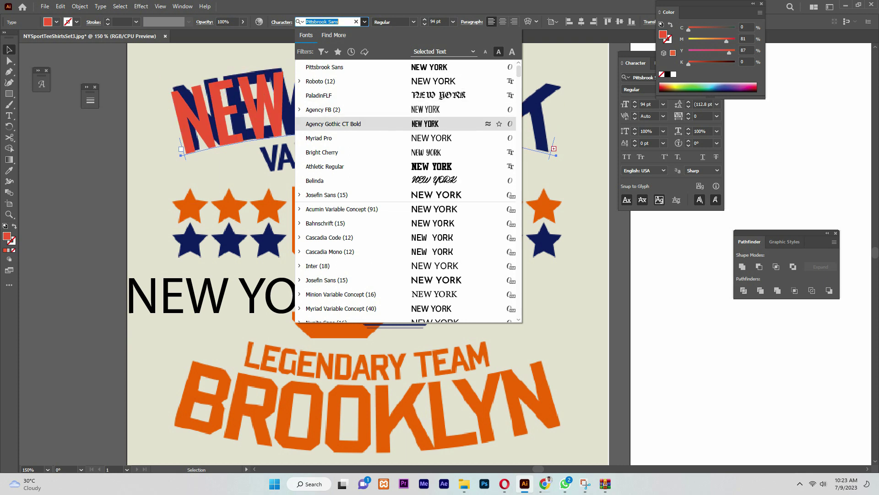
key("Return")
key("Up")
key("Up")
key("Up")
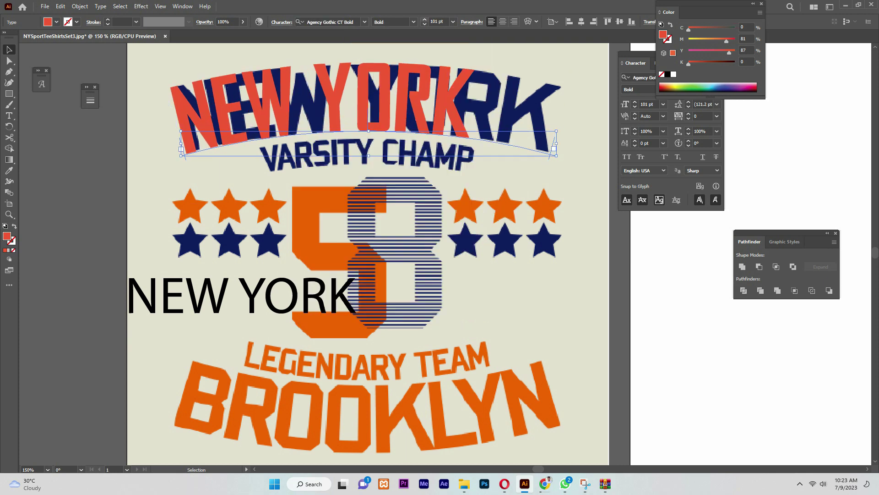
key("Down")
key("Down")
- Search 'Agency', apply Agency Gothic CT Bold and enlarge the text to 101 pt
left_click(330, 22)
type("Agency")
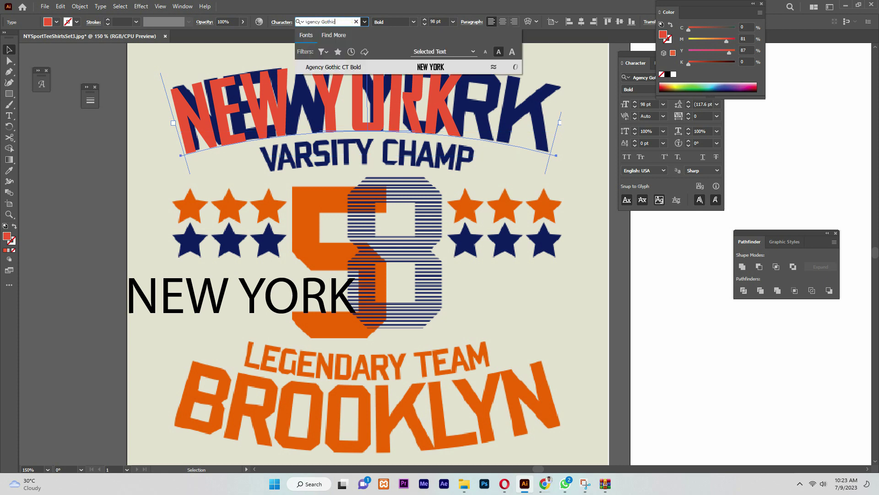
key("Down")
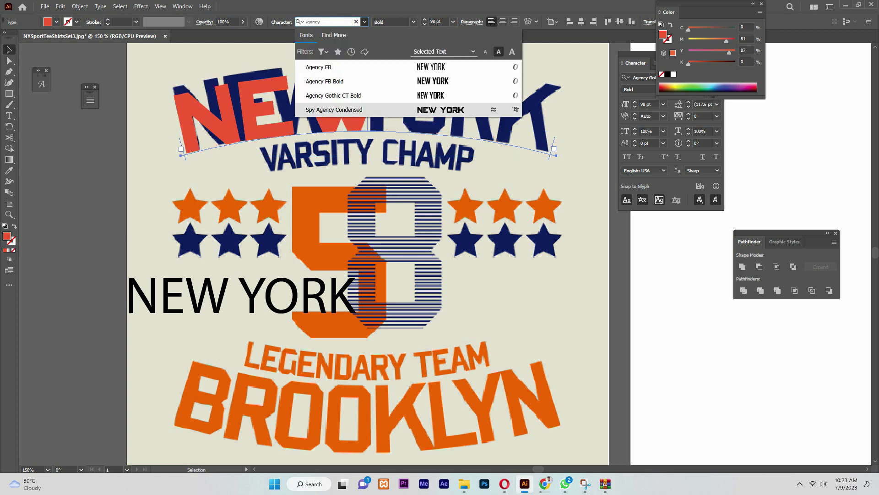
key("Down")
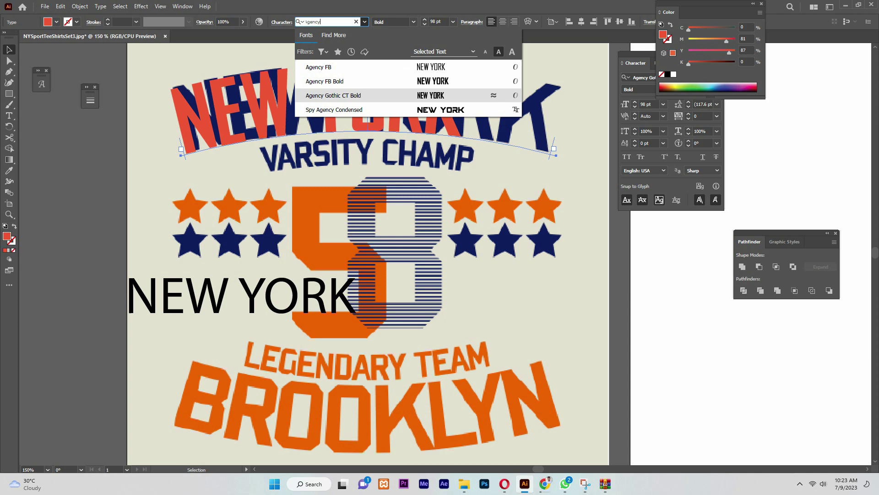
key("Return")
key("Up")
key("Up")
key("Up")
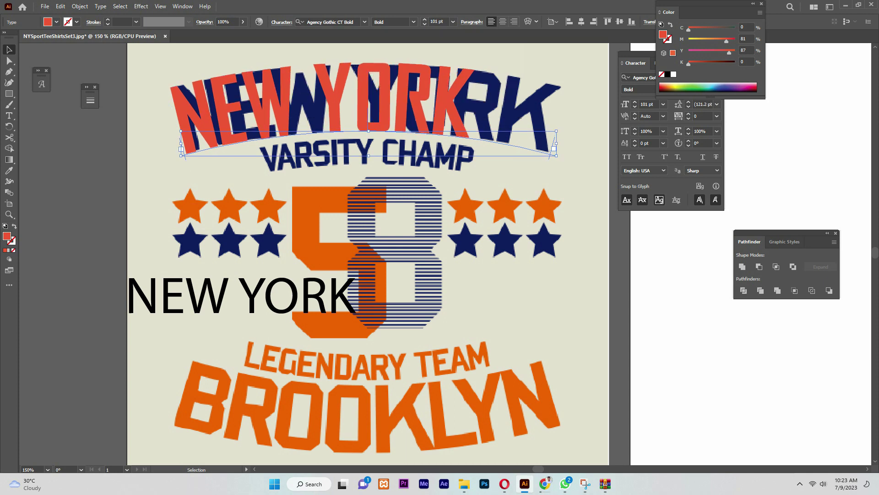
- Revert the arched text to Pittsbrook Sans and shrink it to 94 pt
left_click(306, 21)
type("Pi")
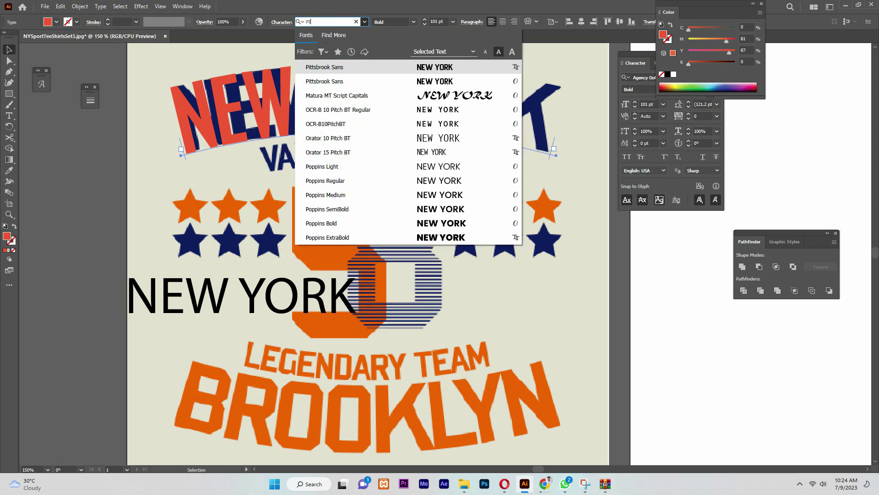
key("Return")
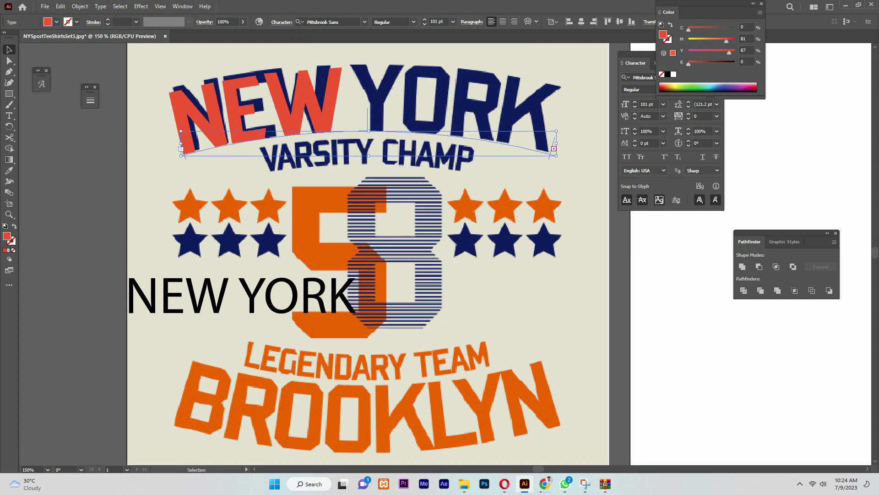
scroll(367, 263, "up", 1)
key("ctrl+shift+comma")
key("ctrl+shift+comma")
key("ctrl+shift+comma")
key("ctrl+shift+comma")
- Set the arched NEW YORK tracking to 10
left_click(700, 116)
type("17")
key("Return")
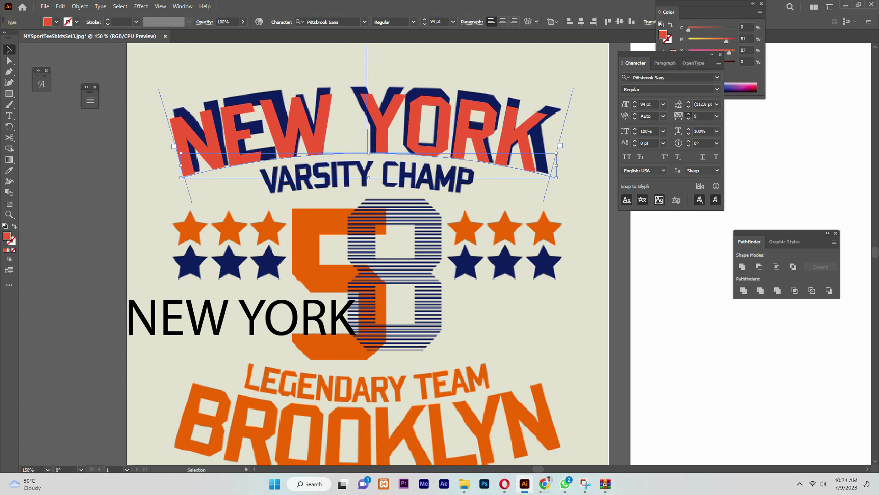
left_click(688, 118)
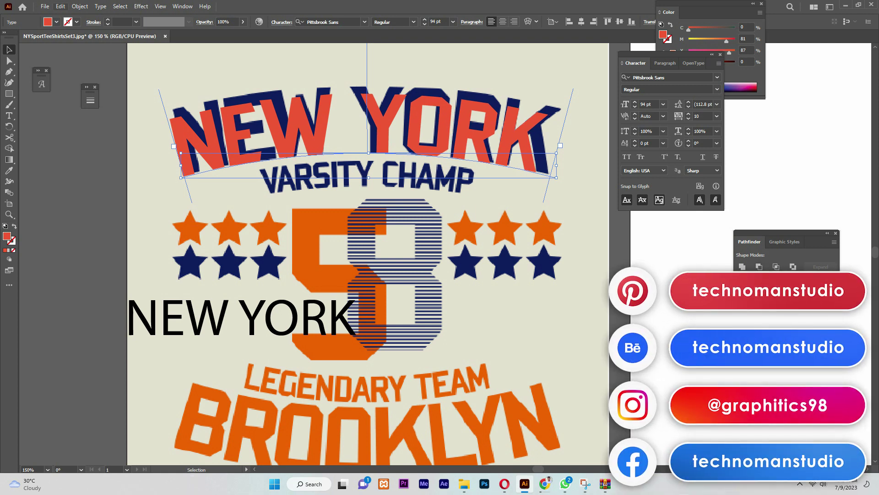
- Expand the arched text into outlines and stretch it to about 5.5 in over the original
left_click(80, 6)
left_click(92, 115)
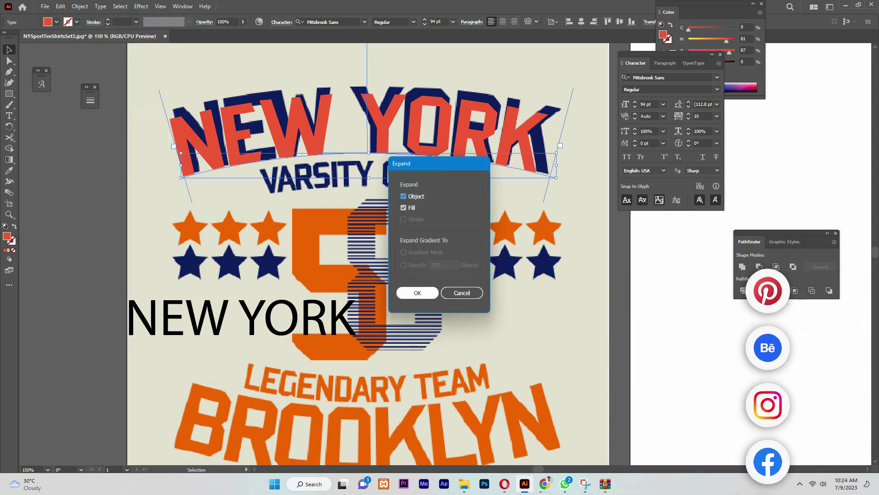
key("Return")
left_click_drag(359, 94, 360, 86)
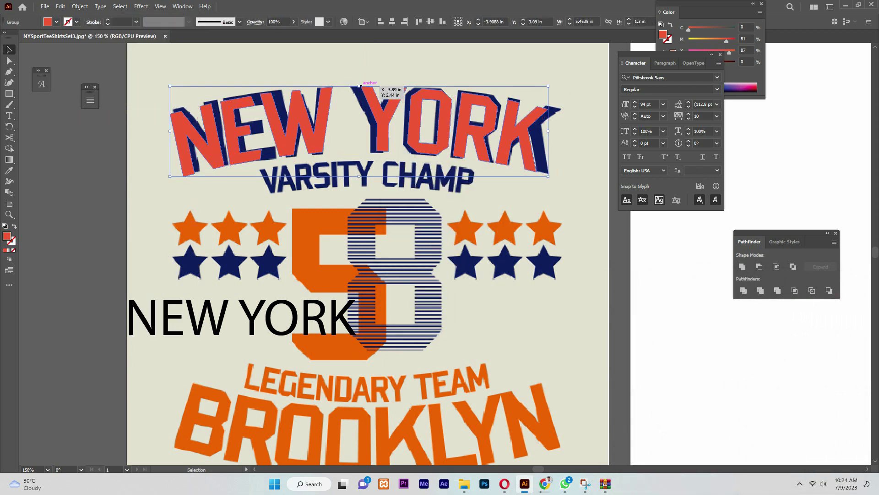
left_click_drag(549, 130, 557, 131)
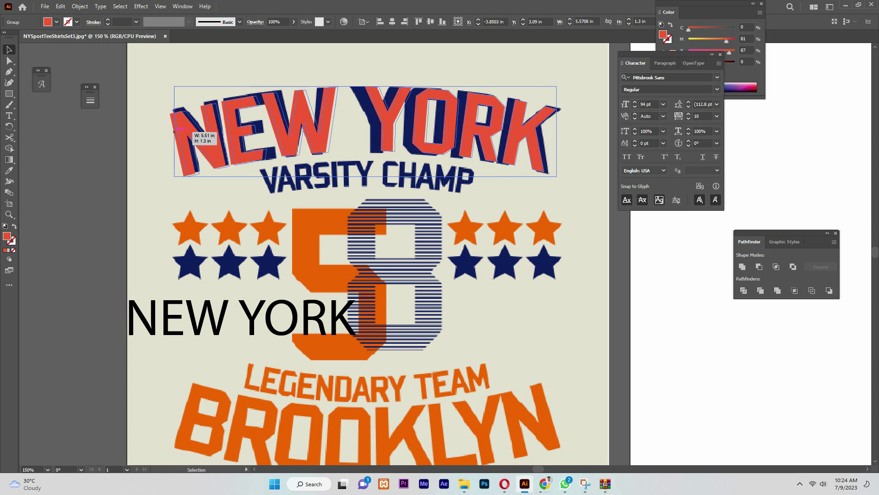
left_click_drag(170, 131, 173, 131)
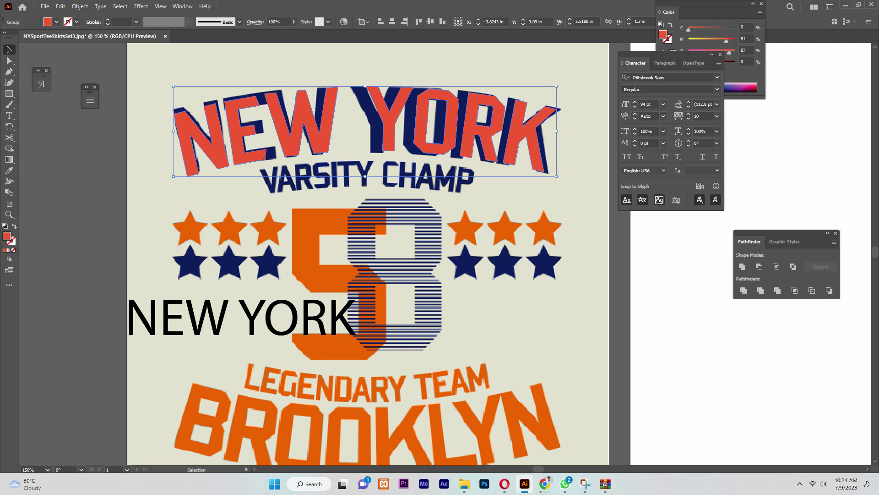
key("ctrl+shift+a")
scroll(367, 252, "down", 3)
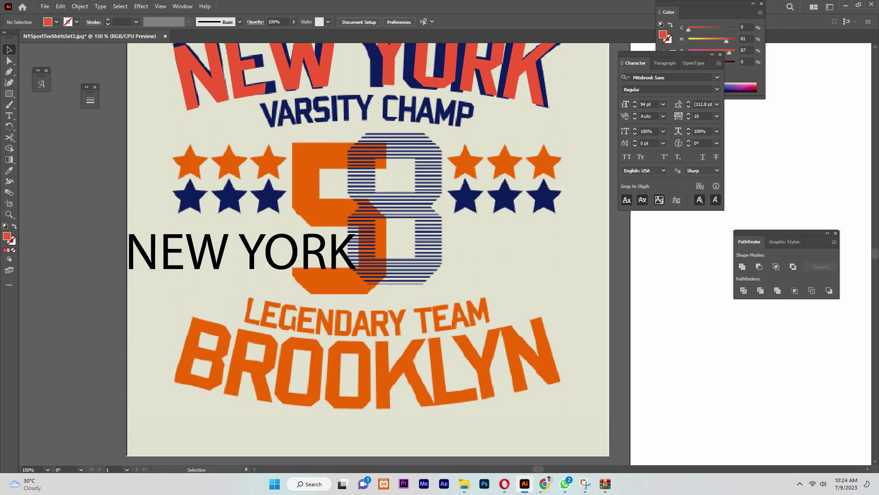
- Type a new text line and move and scale it onto the VARSITY CHAMP line
scroll(366, 252, "up", 2)
key("t")
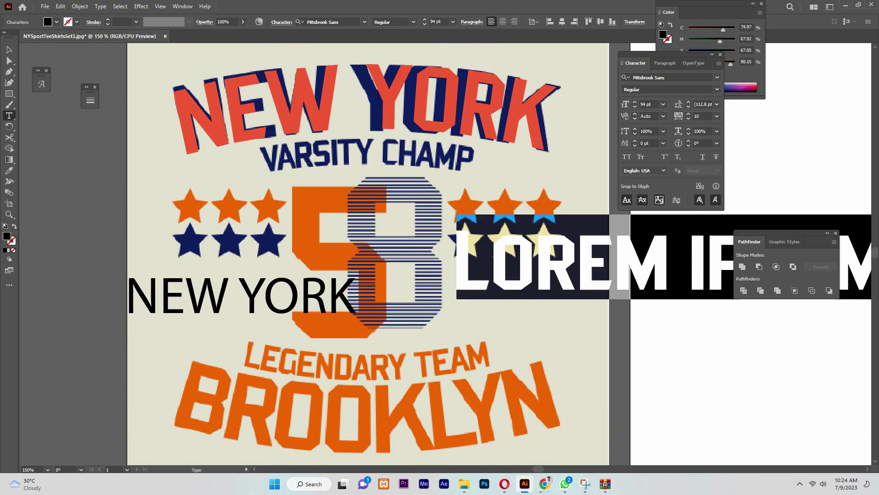
type("VARSOT")
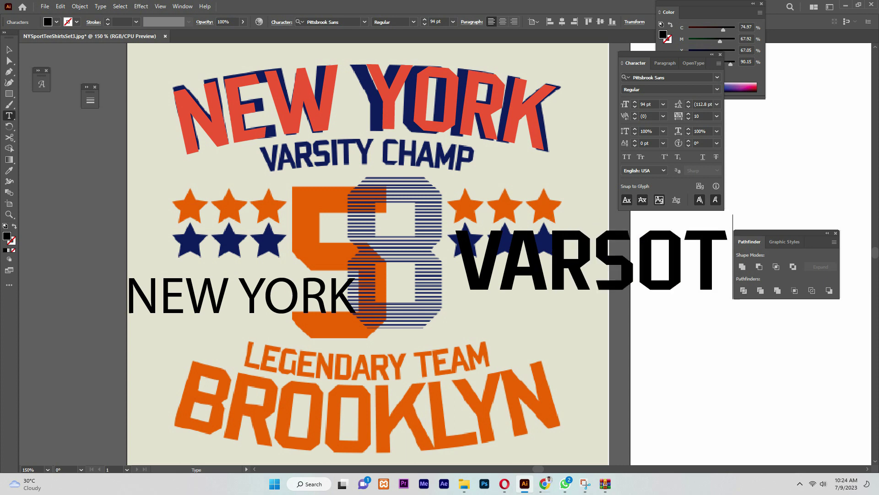
type("U")
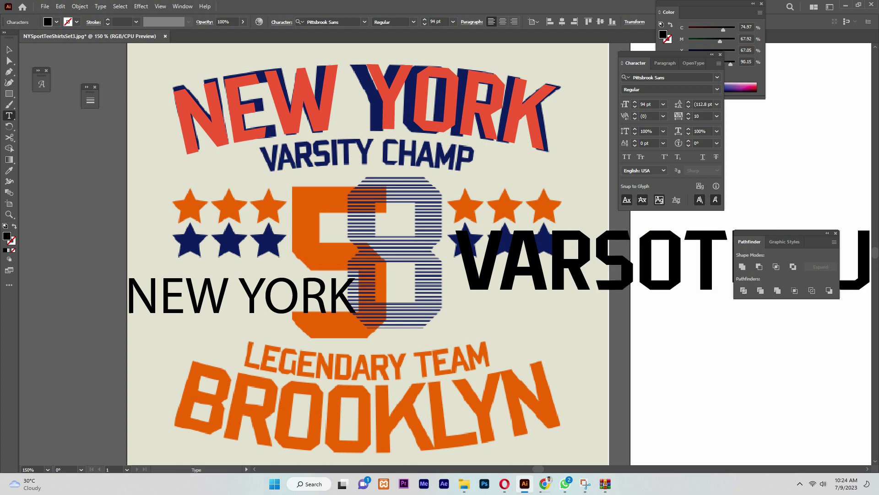
key("Escape")
mouse_move(608, 286)
left_mouse_down()
mouse_move(358, 198)
mouse_move(253, 216)
left_mouse_up()
left_click_drag(607, 244, 476, 229)
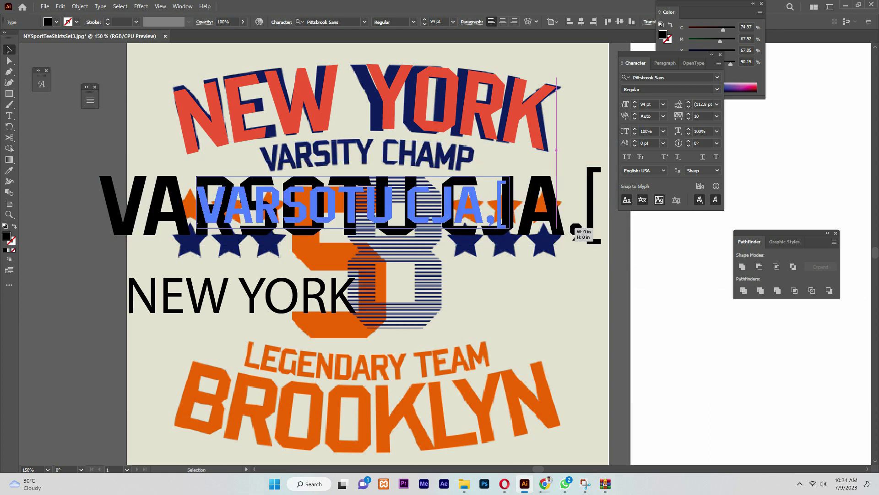
mouse_move(362, 211)
left_mouse_down()
mouse_move(350, 174)
mouse_move(408, 238)
mouse_move(562, 311)
left_mouse_up()
- Correct the text to read VARSITY CHAMP and place it over the reference line
double_click(628, 310)
left_click_drag(622, 311, 438, 311)
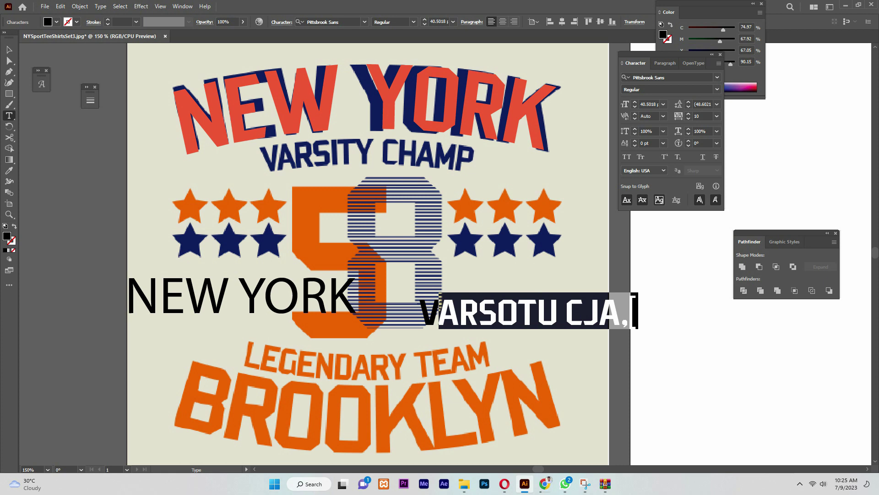
type("ARSI")
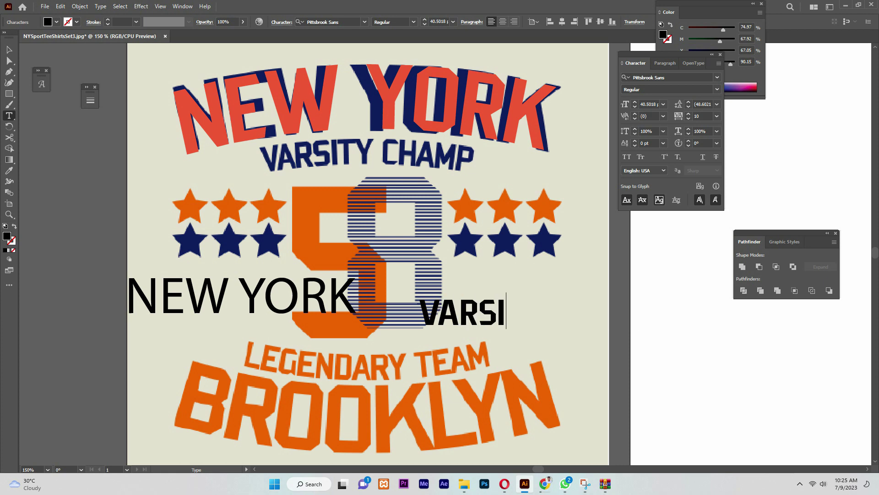
type("TY CHAMP")
key("Escape")
left_click_drag(522, 321, 362, 166)
left_click_drag(363, 161, 362, 161)
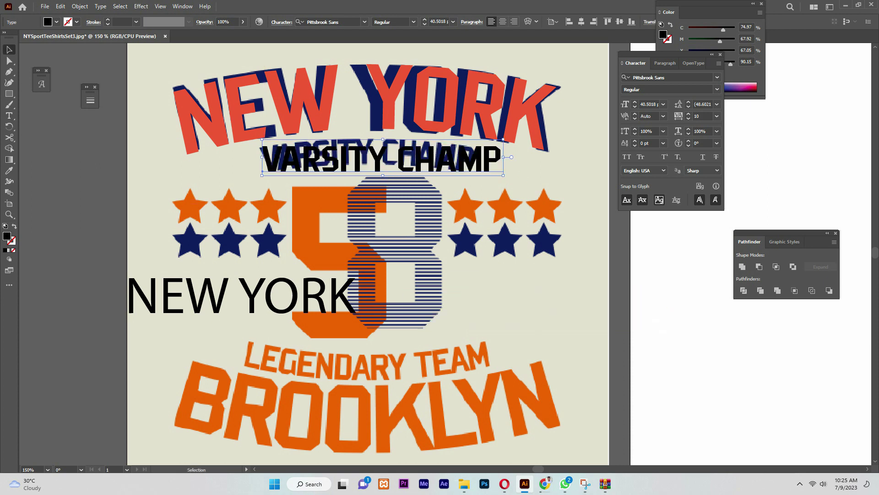
- Size VARSITY CHAMP to 38 pt, nudge it up, then reduce it to 36 pt
type("38")
key("Return")
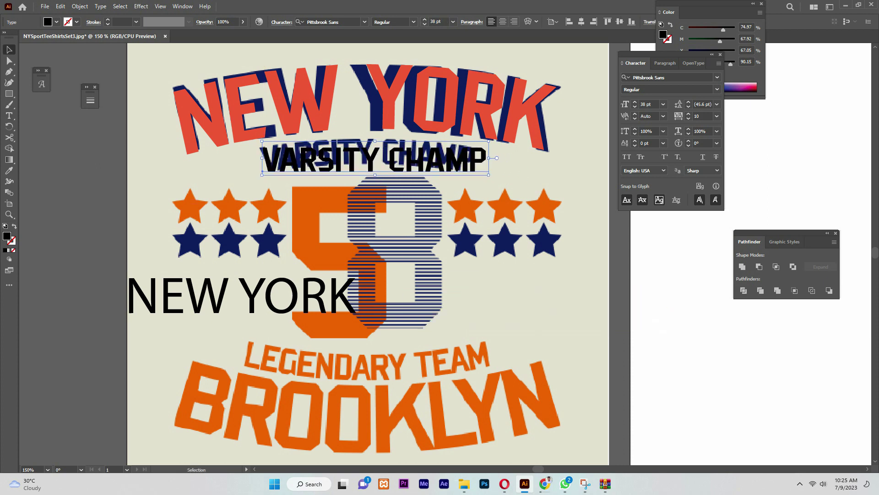
key("Up")
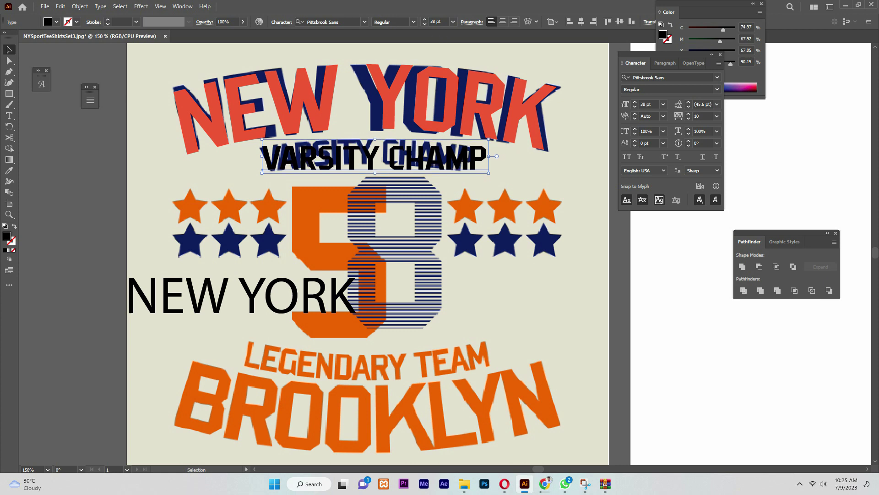
key("Up")
key("ctrl+shift+comma")
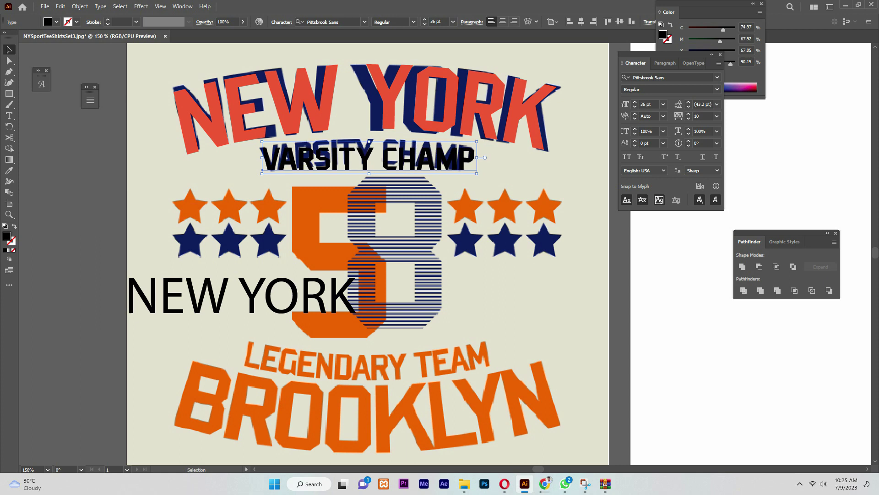
- Apply a 10% bend Arc warp to the VARSITY CHAMP text
left_click(141, 6)
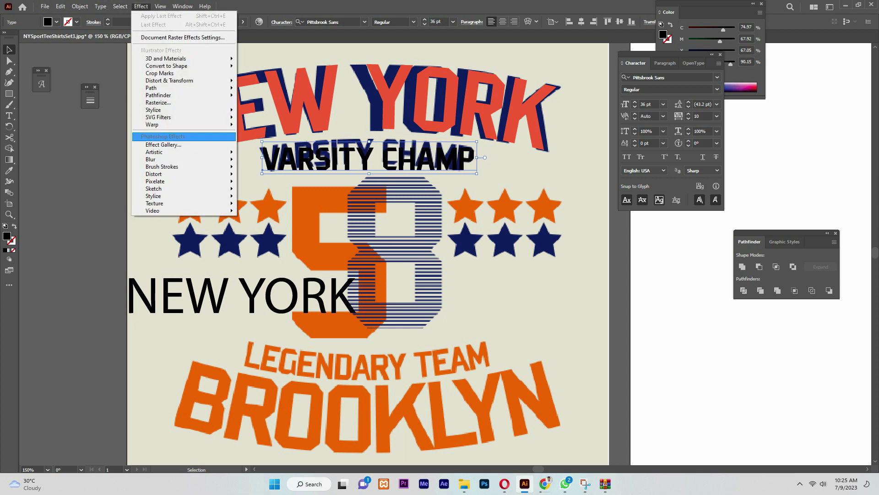
left_click(255, 135)
key("Return")
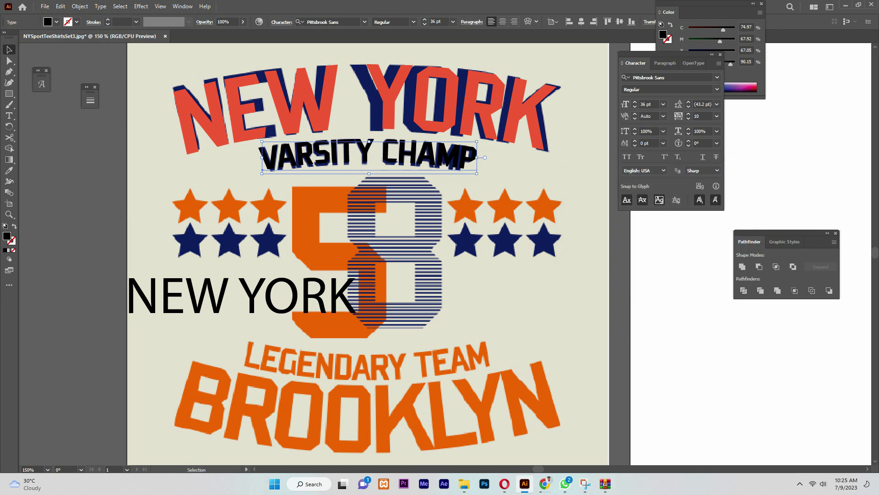
- Zoom in on VARSITY CHAMP and pan down to the row of stars beneath it
key("ctrl+plus")
key("ctrl+plus")
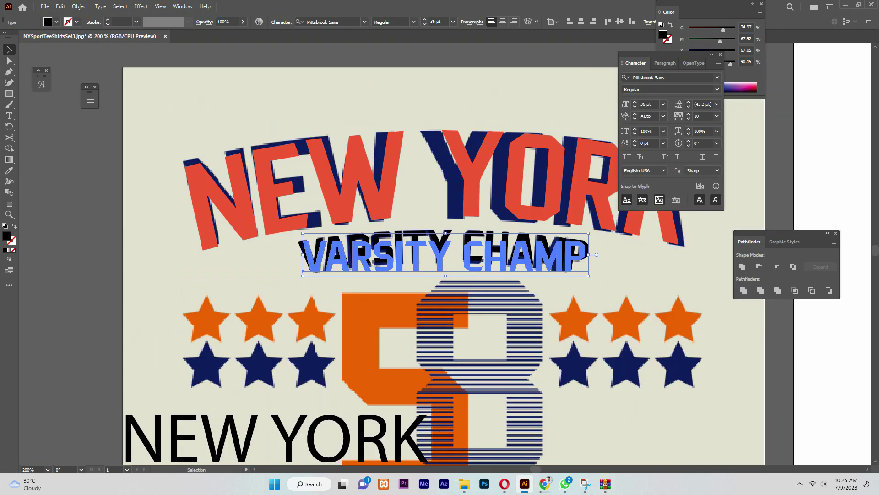
scroll(439, 256, "down", 2)
scroll(440, 257, "left", 4)
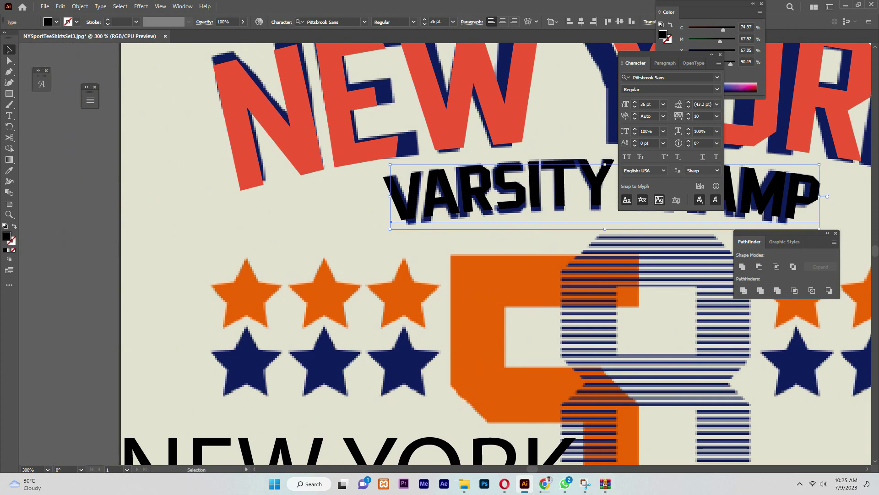
- Trace the first orange star's outline point by point with the Pen tool
key("p")
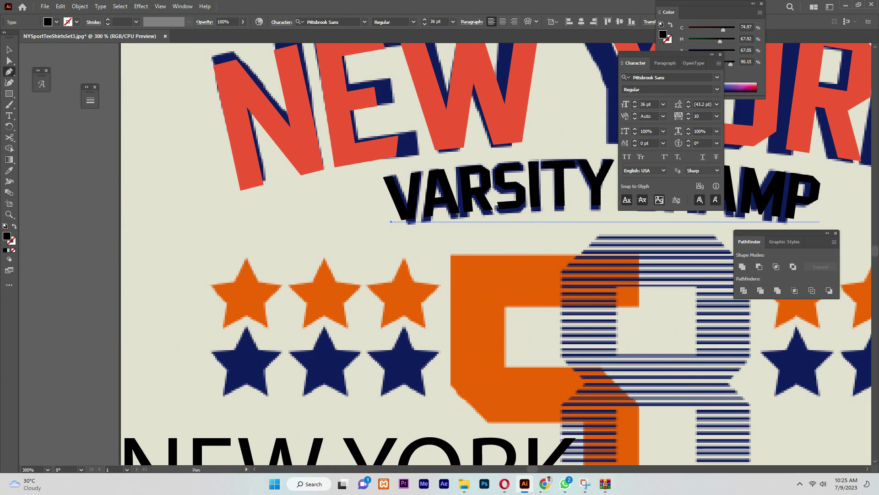
left_click(246, 256)
left_click(235, 281)
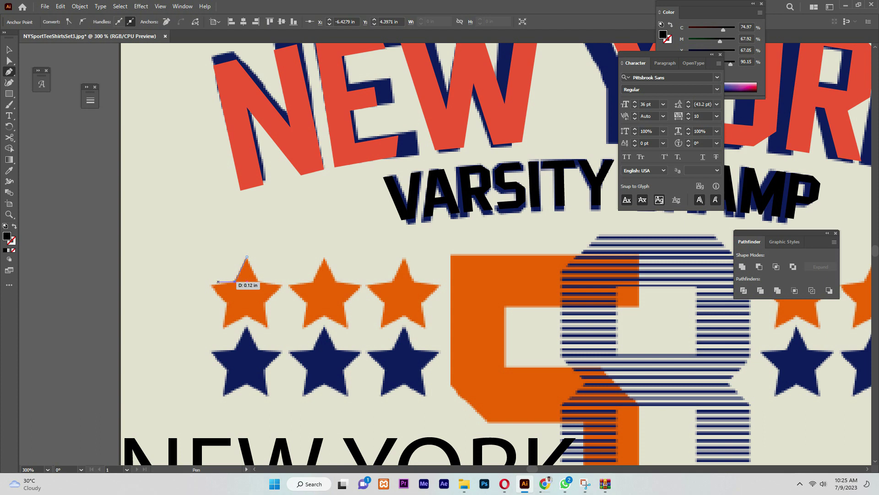
left_click(211, 284)
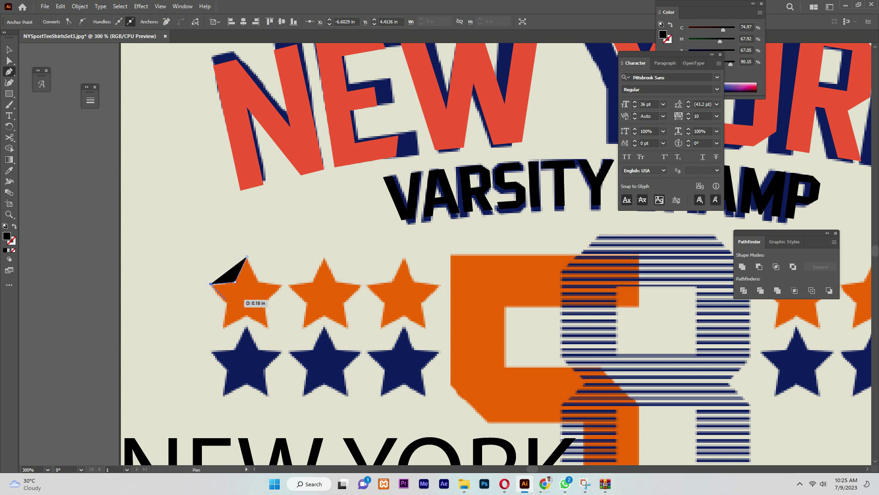
left_click(226, 302)
left_click(223, 326)
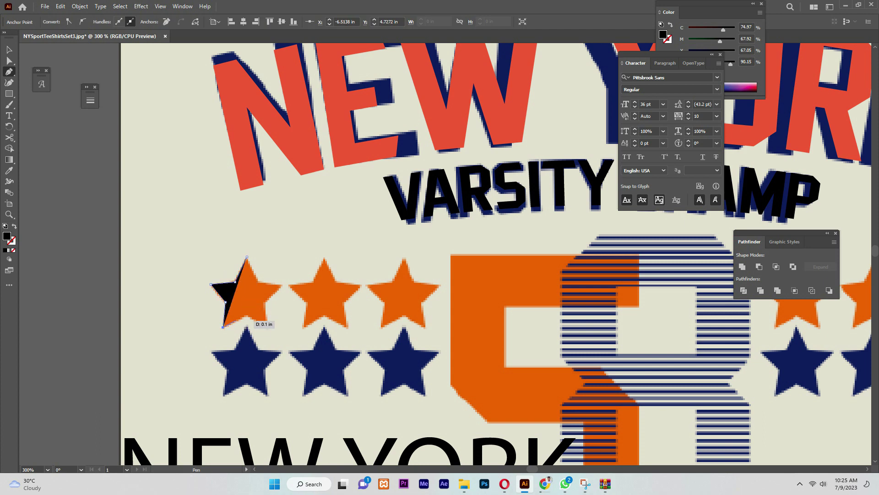
left_click(247, 315)
left_click(267, 327)
left_click(264, 301)
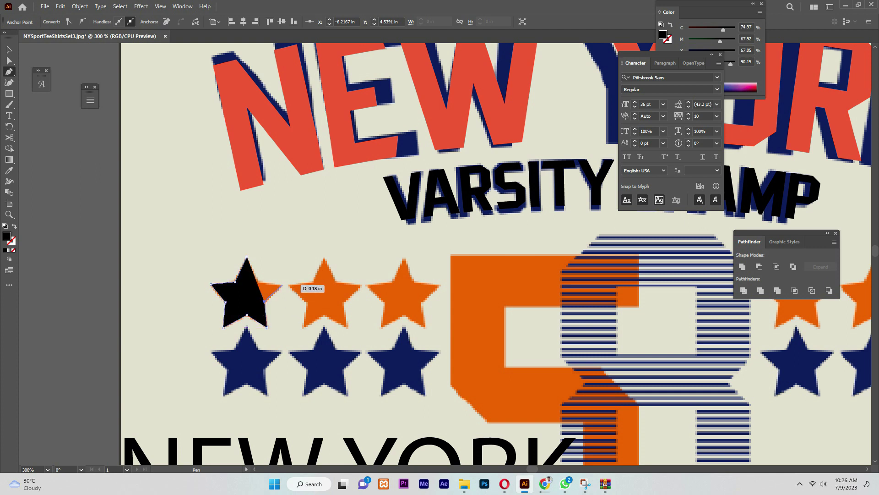
left_click(283, 285)
- Close the star path and fill it with the navy sampled from the stars below
key("shift+x")
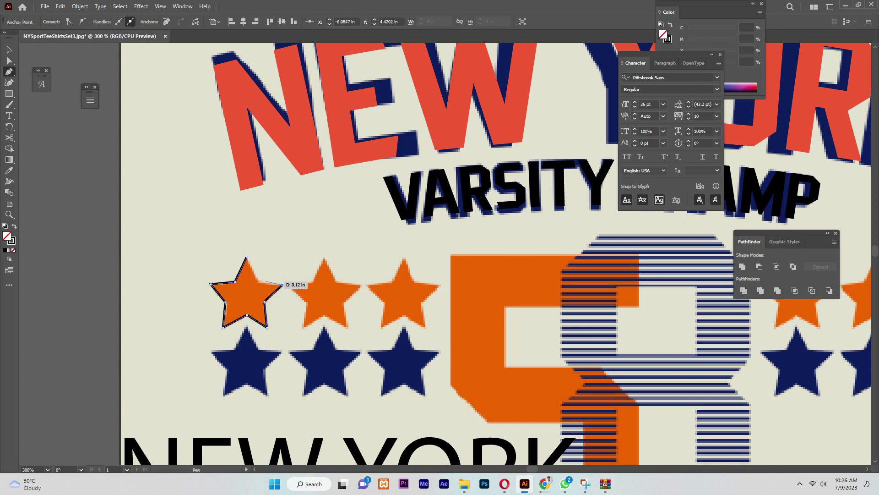
left_click(260, 283)
left_click(247, 256)
key("i")
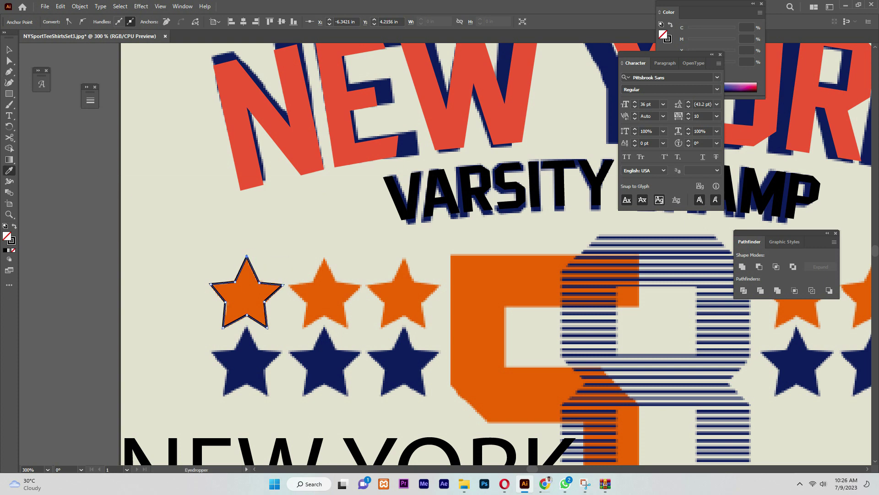
left_click(247, 362)
- Copy the navy star across the top-left row, then copy that row down onto the bottom row
key("v")
left_click_drag(246, 291, 404, 291)
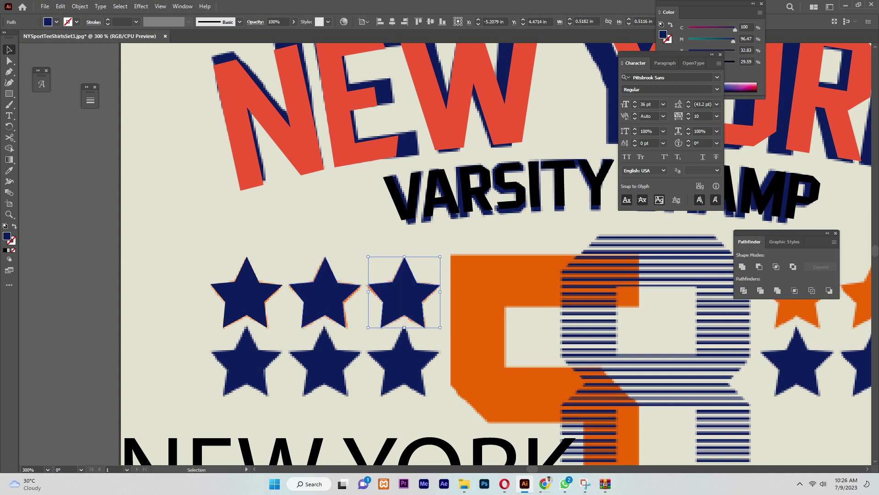
left_click(247, 298, "shift")
left_click(325, 297, "shift")
left_click_drag(325, 298, 326, 365)
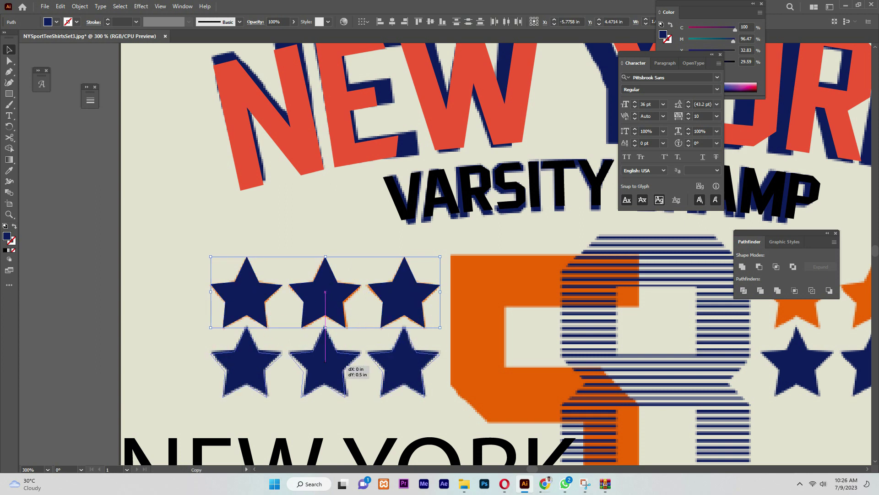
- Copy the left star rows onto the right-side top and bottom rows
scroll(439, 252, "down", 3)
scroll(440, 252, "right", 5)
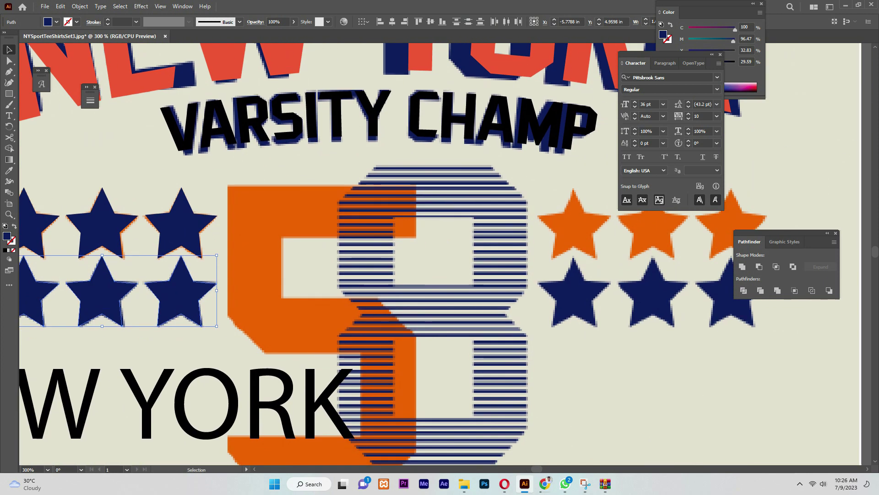
left_click_drag(181, 290, 654, 290)
mouse_move(31, 182)
left_mouse_down()
mouse_move(163, 234)
mouse_move(654, 223)
left_mouse_up()
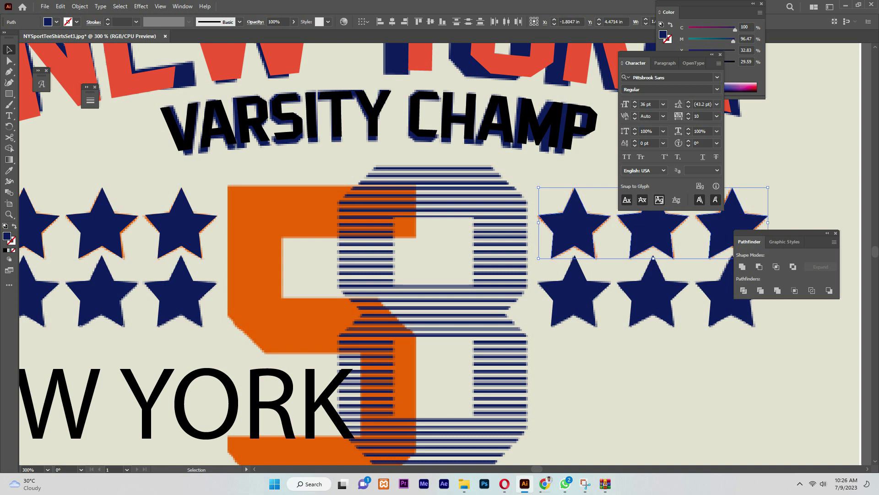
- Show rulers and drag a guide aligned with the right star row
key("ctrl+r")
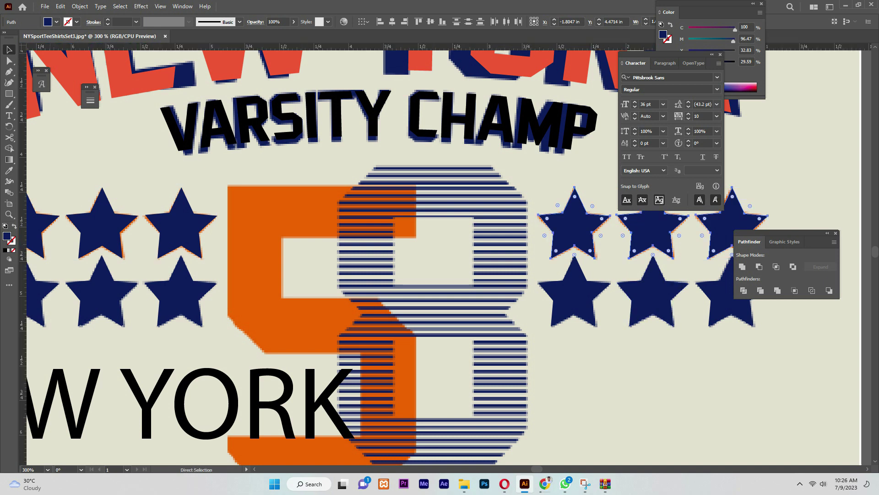
left_click_drag(380, 229, 539, 229)
left_click(545, 484)
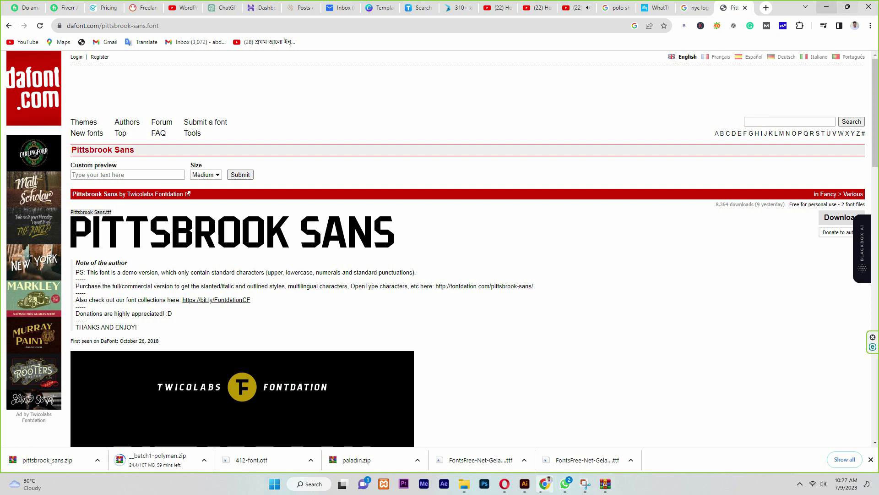
left_click(827, 6)
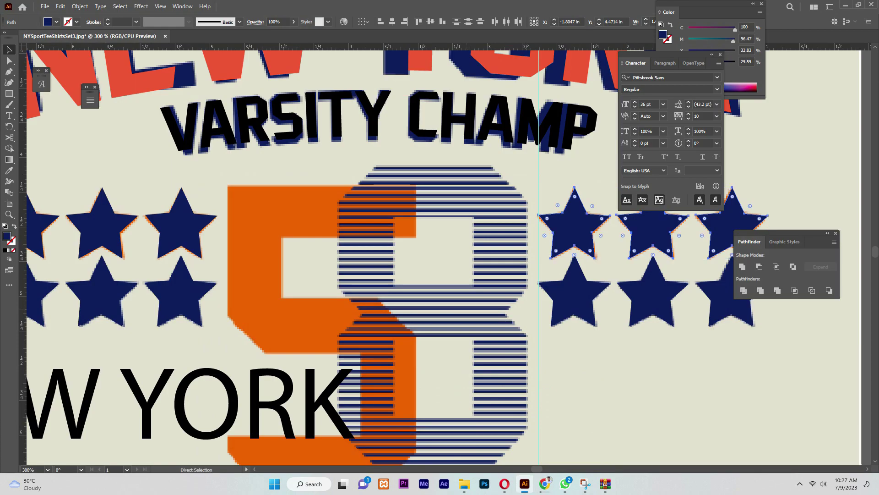
key("ctrl+minus")
- Colour the top star rows on both sides red, matching NEW YORK
key("i")
left_click(436, 116)
left_click_drag(437, 116, 634, 143)
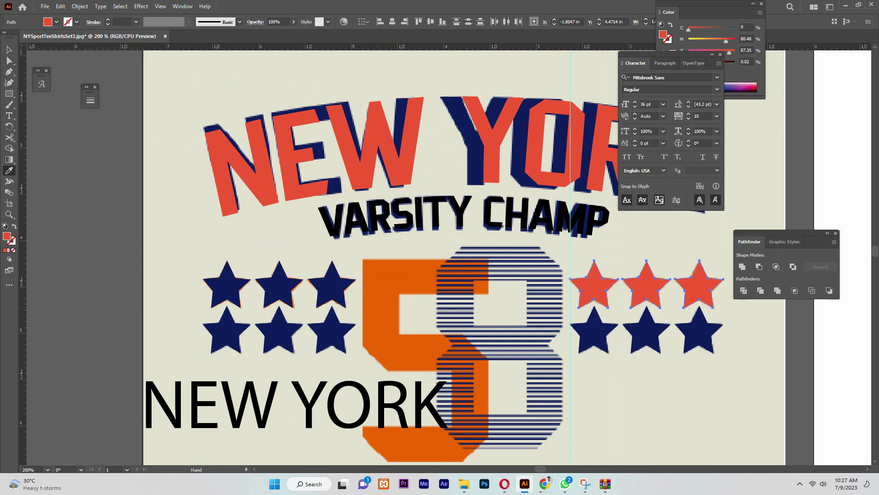
left_click(227, 284, "ctrl")
left_click(399, 151)
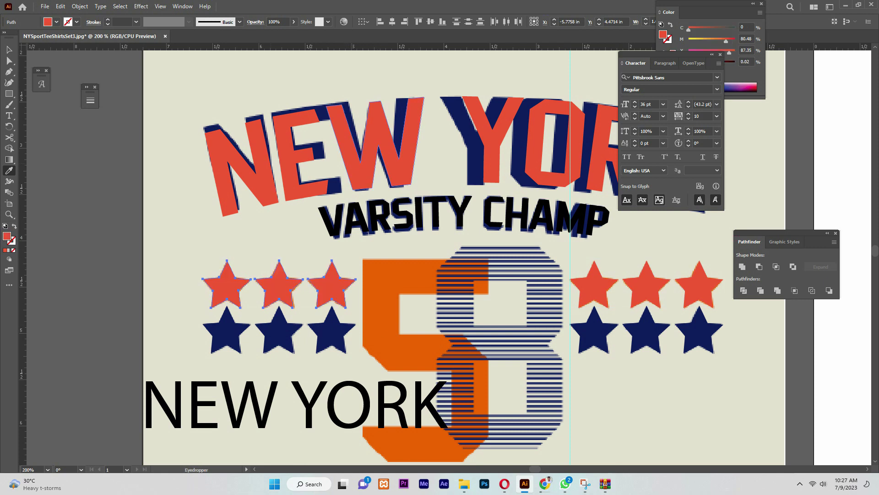
left_click(8, 49)
scroll(394, 257, "down", 3)
scroll(431, 256, "down", 1)
key("t")
scroll(430, 256, "up", 2)
- Type a 5 and scale and stretch it over the orange 5 of the 58 graphic
left_click(55, 212)
type("5")
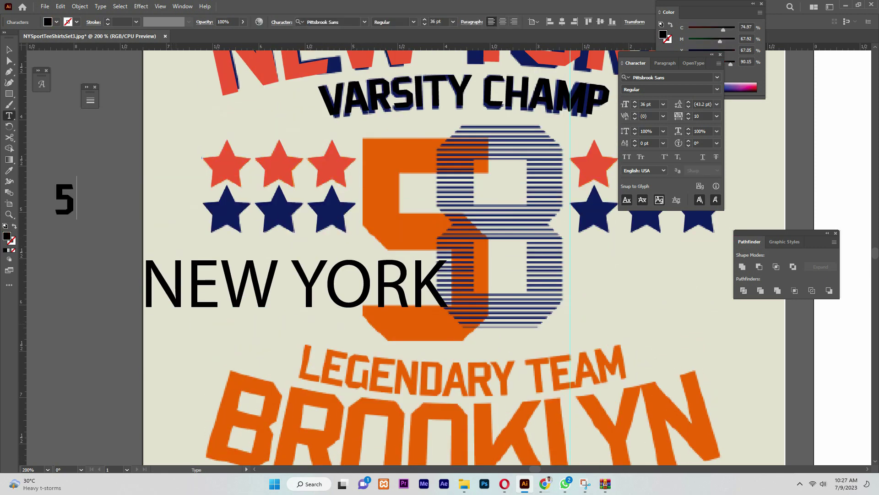
key("Escape")
left_click_drag(76, 218, 120, 307)
left_click_drag(64, 206, 431, 245)
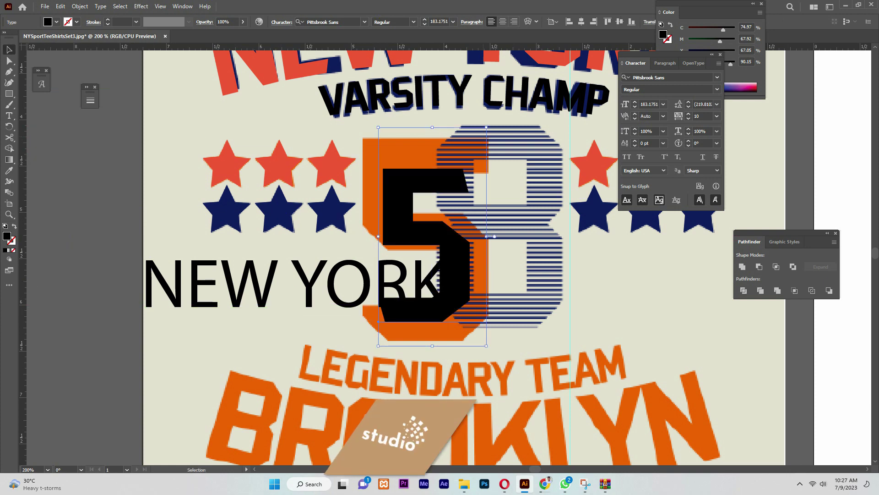
left_click_drag(486, 127, 509, 80)
left_click_drag(454, 145, 459, 141)
left_click_drag(453, 390, 454, 373)
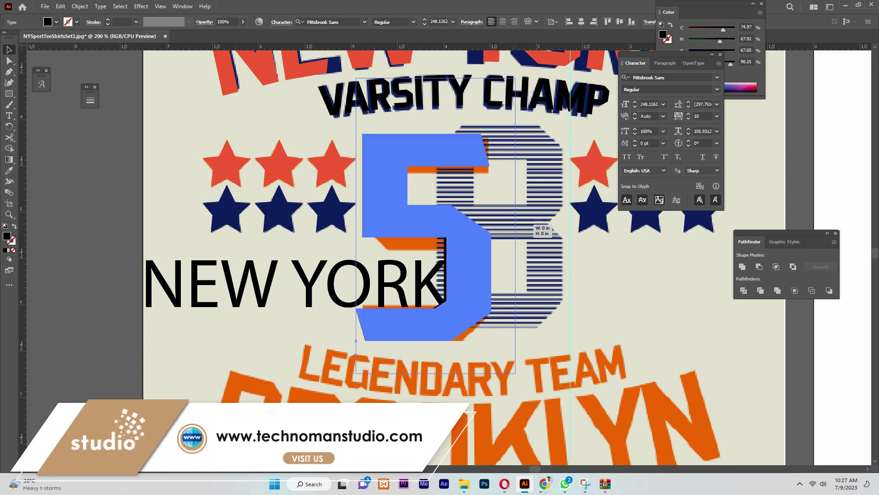
left_click_drag(519, 225, 516, 225)
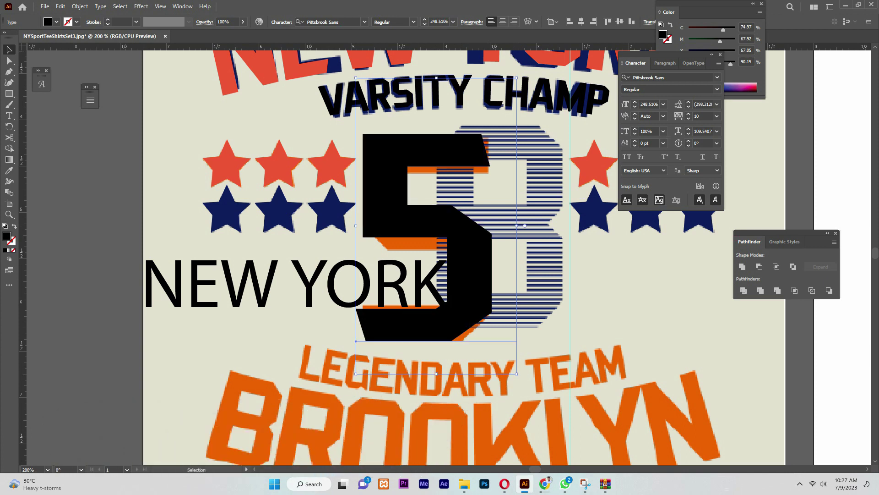
- Browse fonts for the 5, settling on Pittsbrook Sans
left_click(328, 21)
type("age")
key("Down")
key("Down")
key("Down")
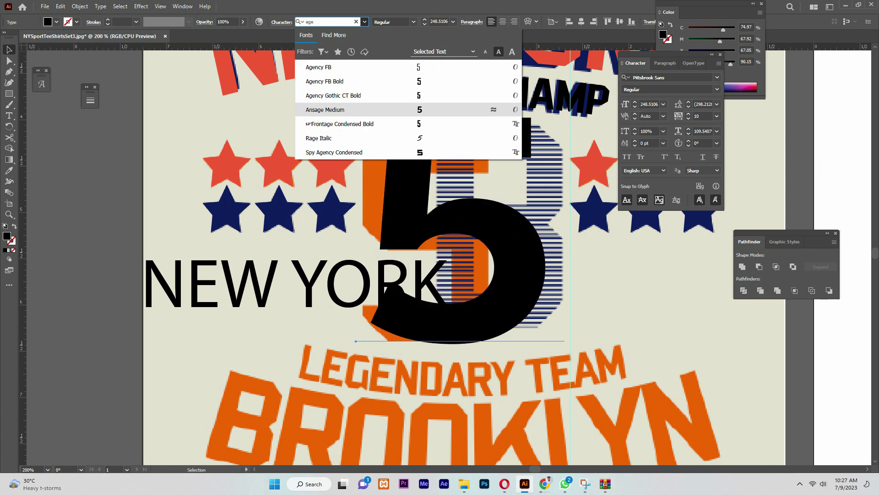
key("Down")
key("Down")
key("Down")
key("Down")
key("Down")
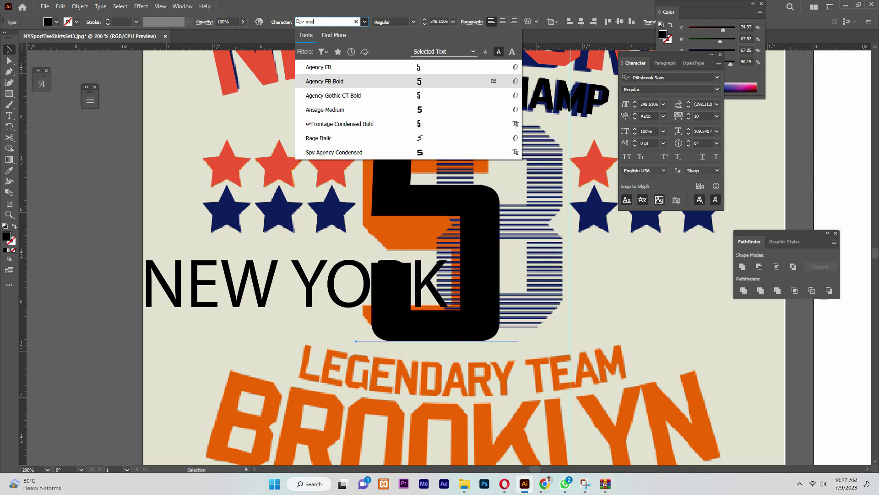
key("Return")
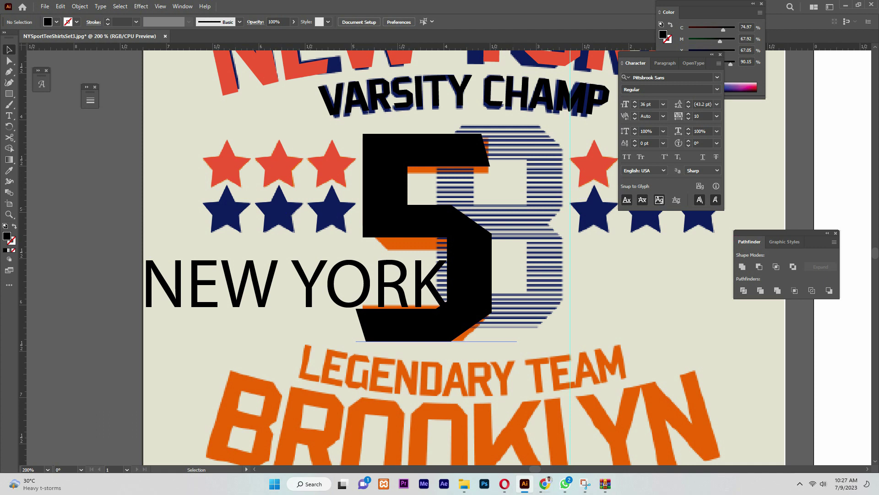
scroll(504, 256, "left", 5)
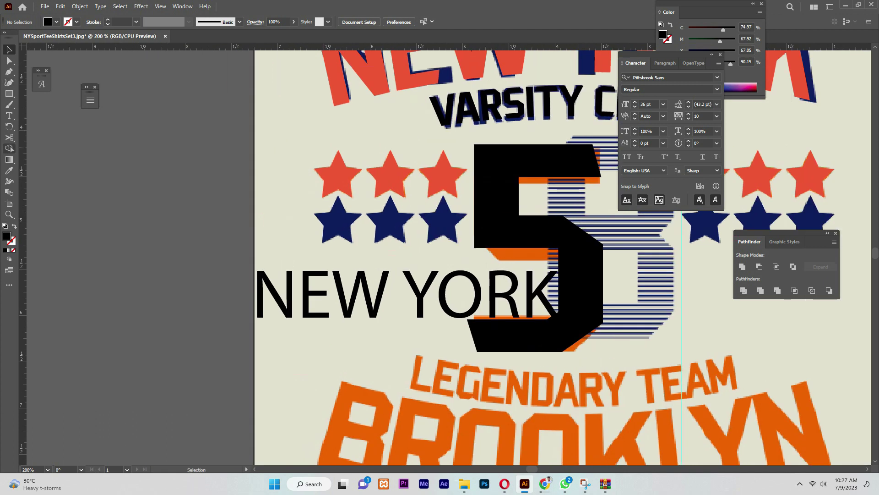
scroll(467, 233, "right", 4)
- Draw a thin straight line spanning the width of the striped 8
key("p")
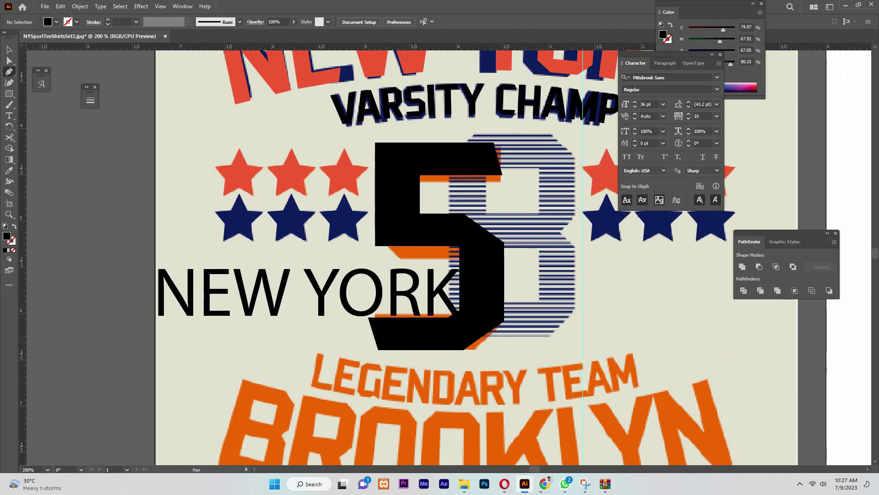
scroll(467, 234, "up", 3)
scroll(458, 234, "up", 1)
left_click(484, 156)
left_click(614, 156)
left_click(9, 50)
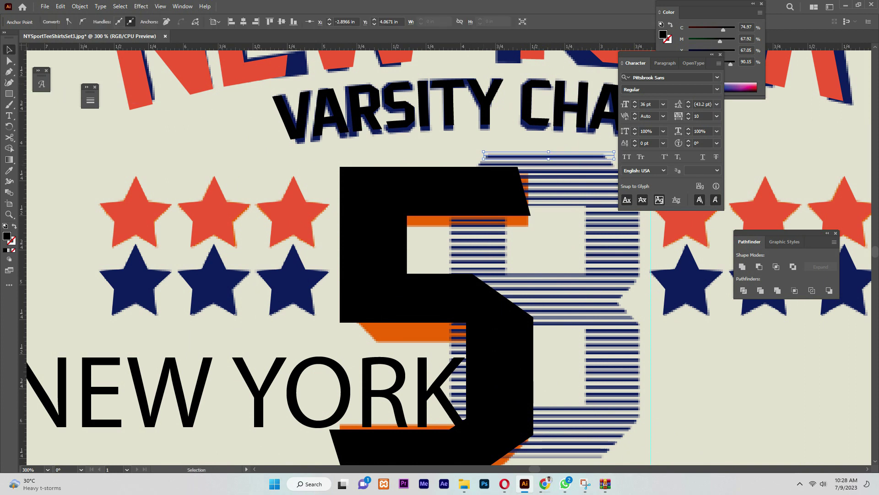
left_click_drag(458, 275, 248, 263)
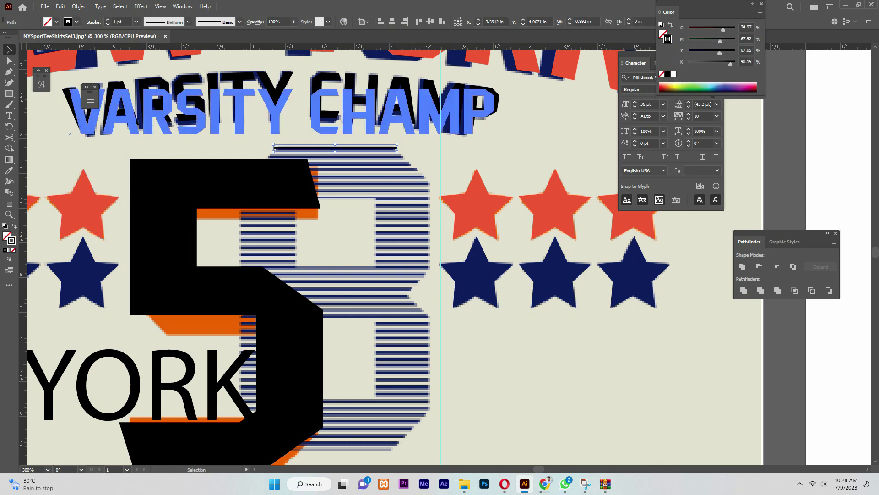
left_click_drag(397, 145, 488, 147)
left_click(409, 137)
left_click(409, 147)
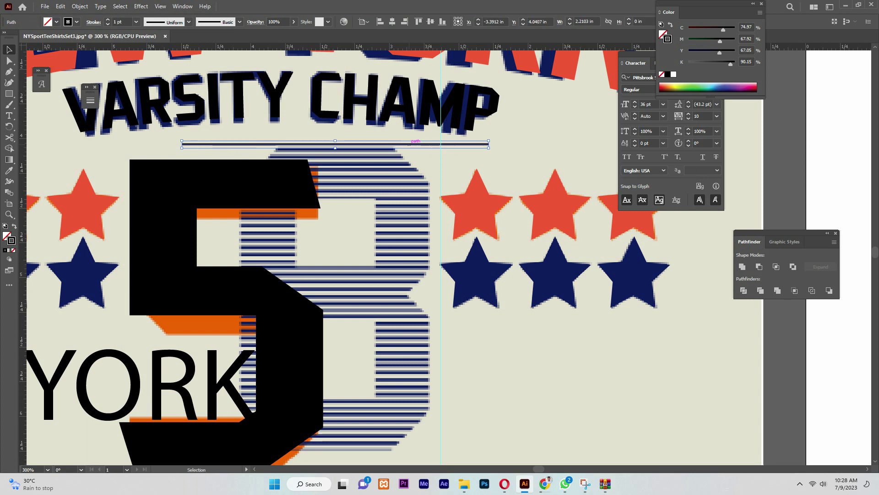
- Copy the line slightly below and repeat with Ctrl+D into evenly spaced stripes
key("ctrl+equal")
left_click_drag(449, 213, 449, 230)
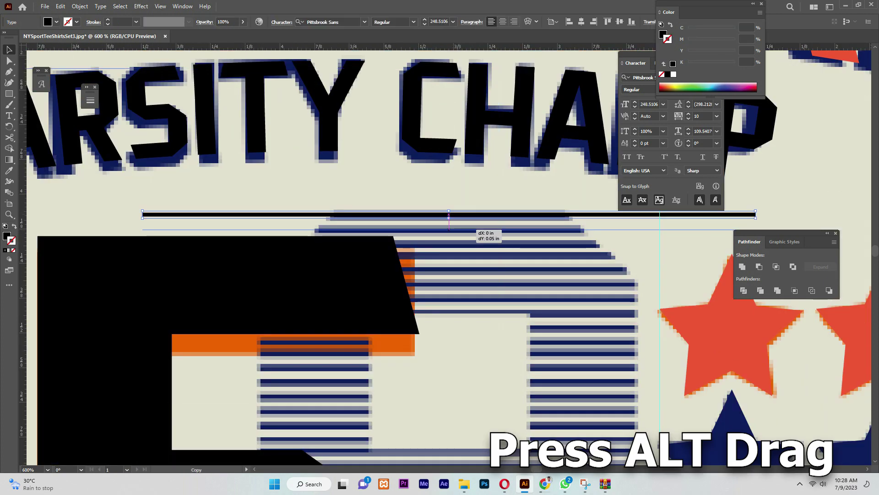
key("ctrl+d")
key("ctrl+d")
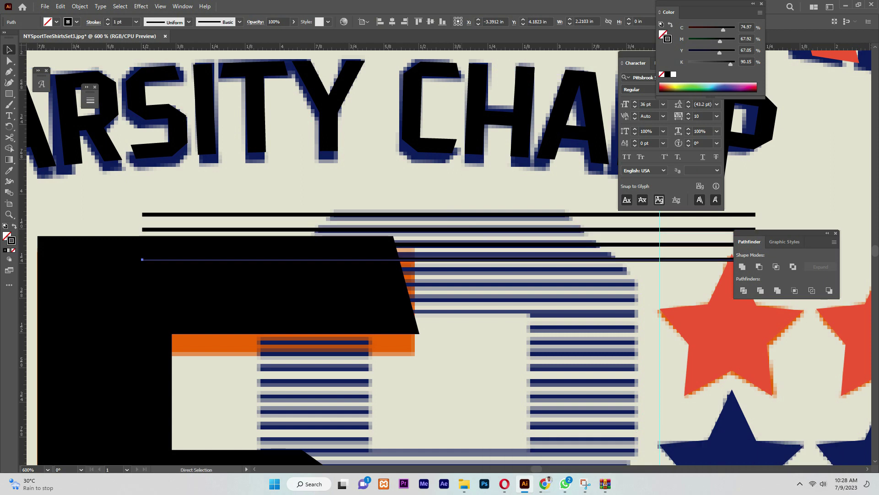
key("ctrl+d")
key("ctrl+d")
key("ctrl+d")
key("ctrl+d")
key("ctrl+d")
key("ctrl+d")
key("ctrl+d")
key("ctrl+d")
key("ctrl+d")
scroll(440, 257, "down", 3)
scroll(440, 256, "down", 5)
scroll(440, 256, "down", 2)
key("ctrl+d")
key("ctrl+d")
key("ctrl+d")
key("ctrl+d")
key("ctrl+d")
key("ctrl+d")
key("ctrl+d")
key("ctrl+d")
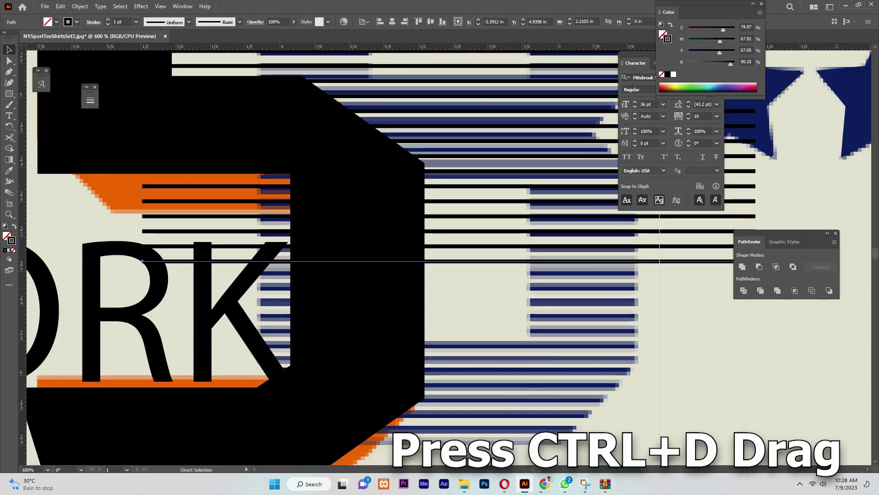
key("ctrl+d")
key("ctrl+d")
key("ctrl+d")
key("ctrl+d")
key("ctrl+d")
key("ctrl+d")
key("ctrl+d")
key("ctrl+d")
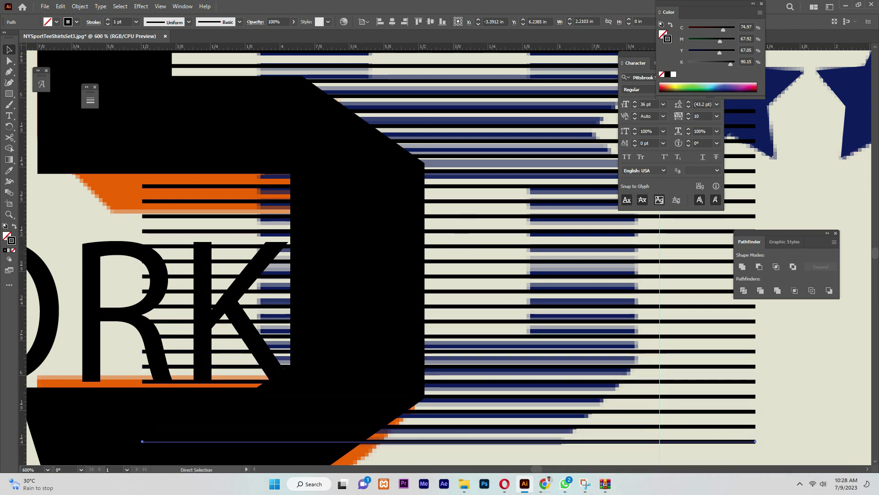
- Select the whole stripe stack and move it onto the pasteboard beside the artboard
key("ctrl+minus")
key("ctrl+minus")
key("ctrl+minus")
scroll(521, 238, "up", 2)
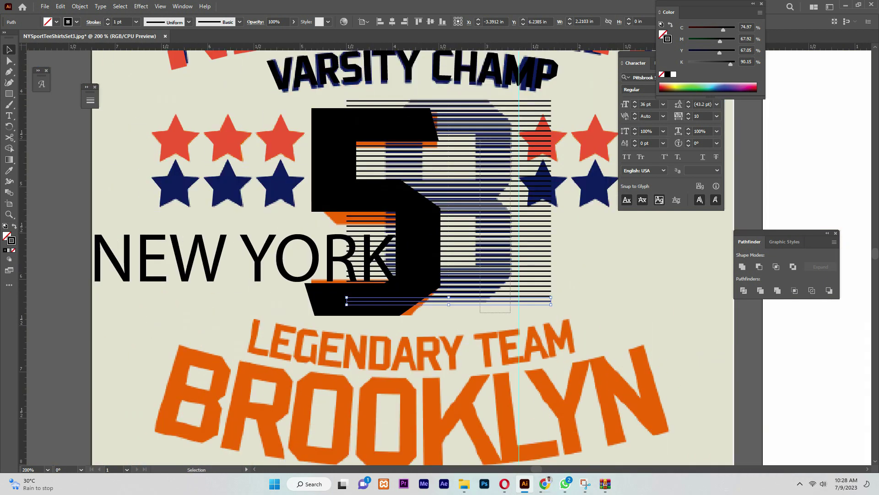
left_click_drag(498, 99, 510, 313)
mouse_move(542, 230)
left_mouse_down()
mouse_move(67, 212)
mouse_move(256, 252)
left_mouse_up()
- Type an 8 beside the artboard, enlarge it and nudge it into position
scroll(440, 257, "up", 2)
key("t")
left_click(136, 102)
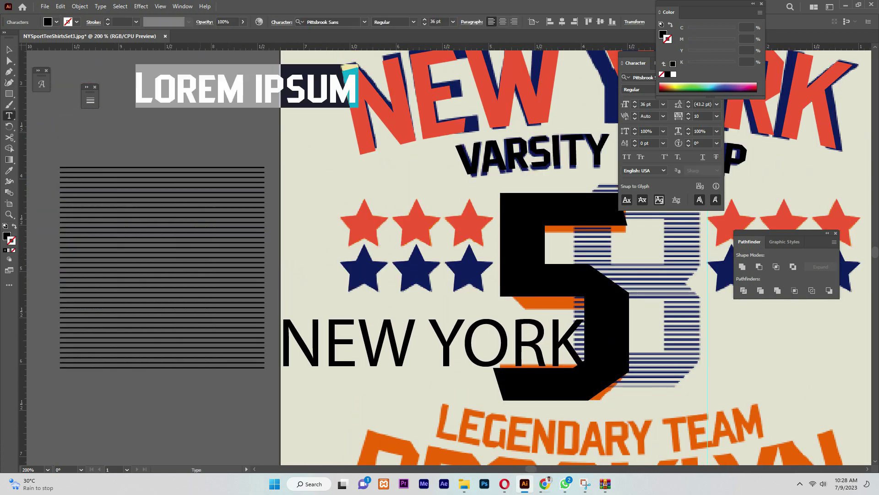
type("8")
key("Escape")
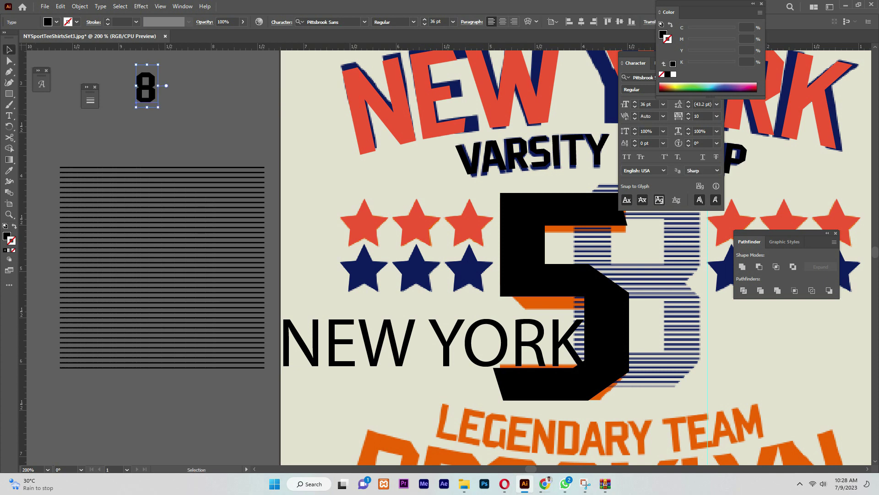
left_click_drag(158, 106, 220, 227)
left_click_drag(74, 196, 573, 390)
scroll(574, 390, "right", 2)
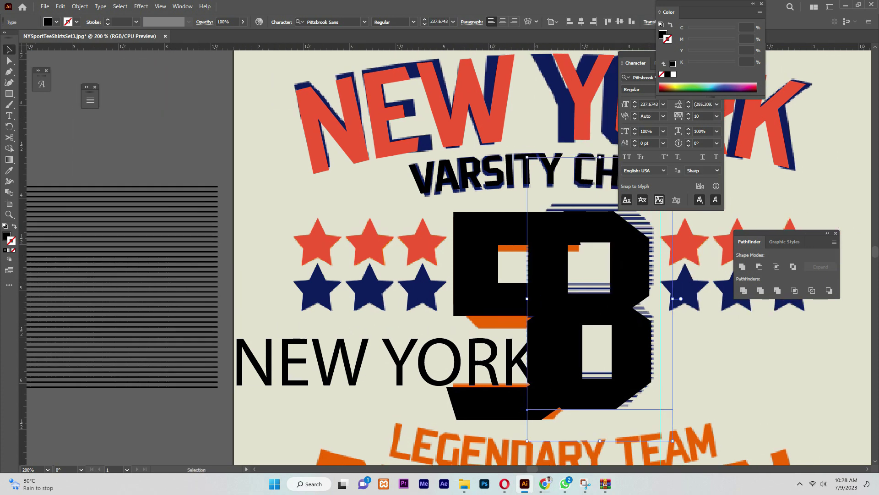
scroll(574, 390, "up", 3)
key("Right")
key("Up")
key("Up")
key("Up")
- Set the 8 to 240 pt and centre it over the stripe stack
left_click(425, 20)
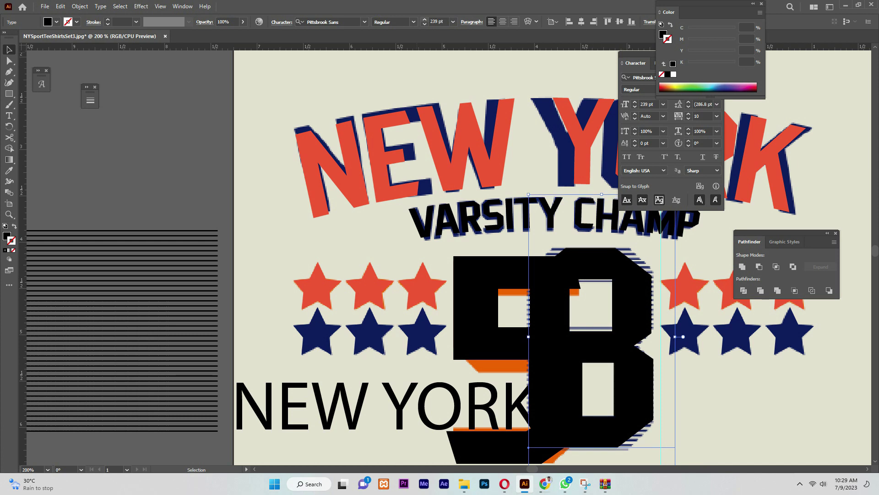
left_click(424, 19)
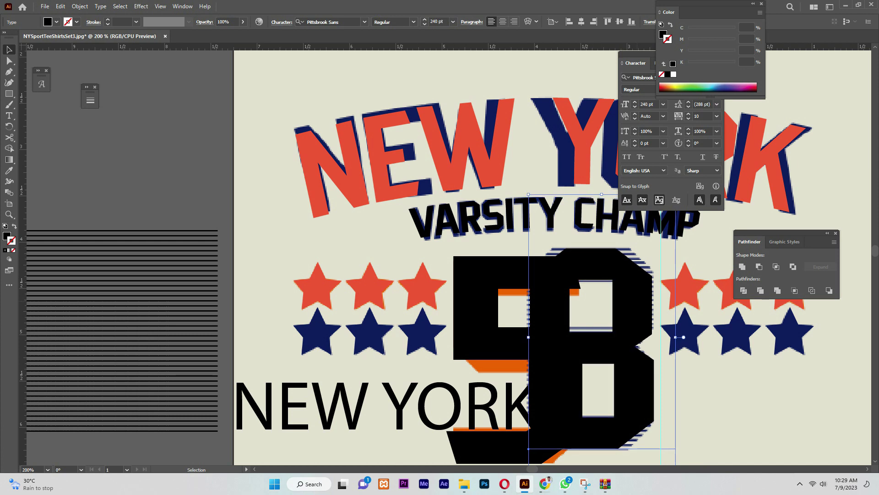
mouse_move(591, 348)
left_mouse_down()
mouse_move(92, 329)
mouse_move(287, 269)
left_mouse_up()
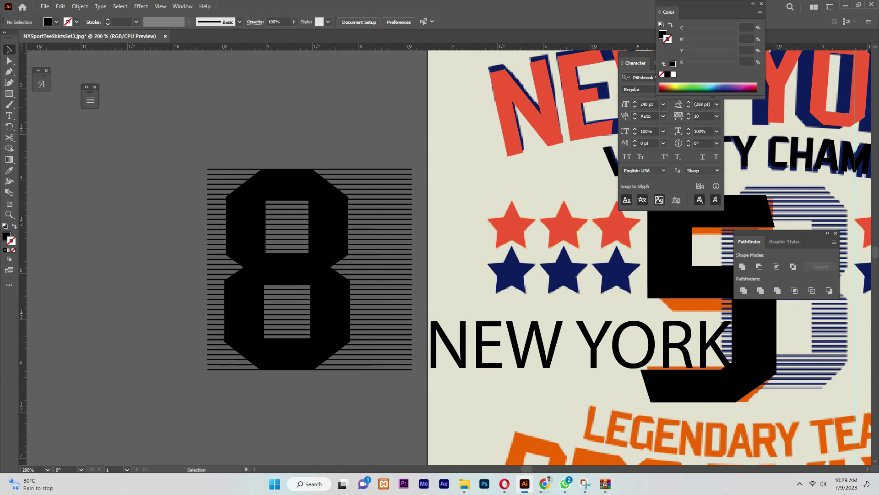
key("Right")
key("Right")
key("Right")
key("Right")
key("Right")
key("Right")
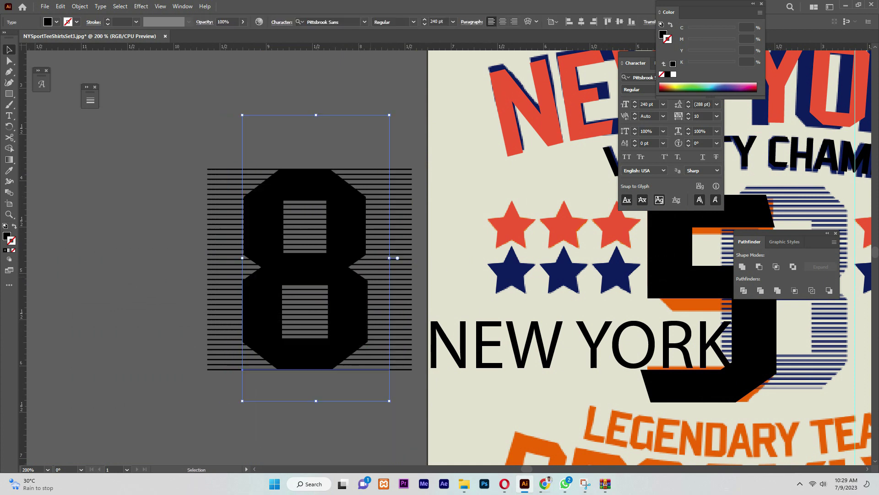
left_click_drag(209, 170, 413, 369)
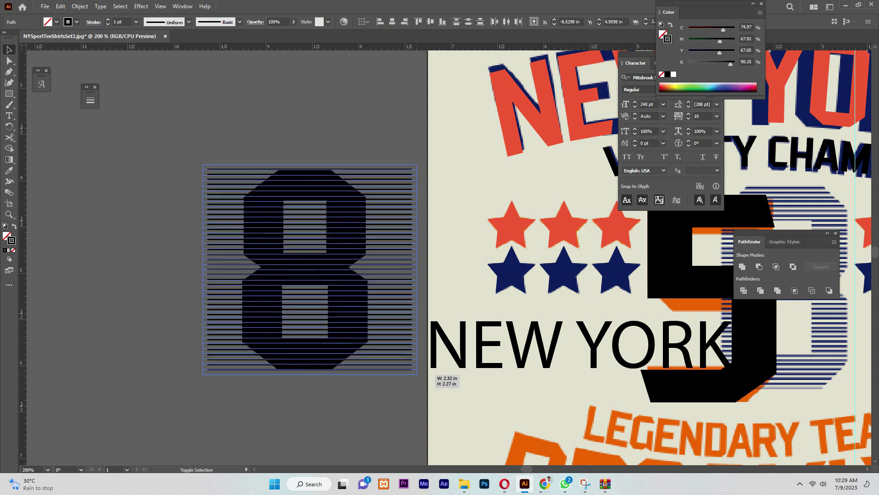
- Convert the 8 text to outlines
left_click(355, 294)
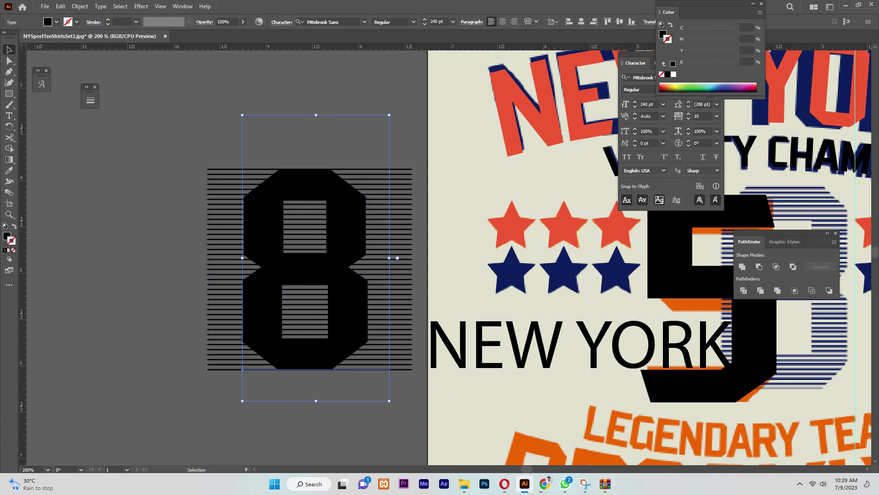
left_click(80, 7)
right_click(277, 175)
left_click(312, 255)
- Select the outlined 8 with the stripes and try Pathfinder Minus Front and Unite, undoing them
left_click(137, 298)
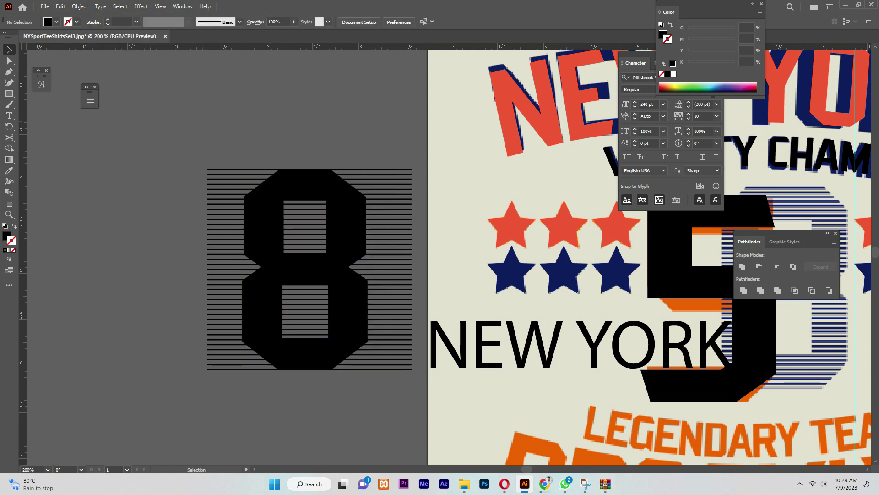
key("ctrl+a")
left_click(759, 266)
left_click(513, 251)
left_click(138, 206)
mouse_move(261, 206)
left_mouse_down()
mouse_move(150, 307)
mouse_move(262, 209)
left_mouse_up()
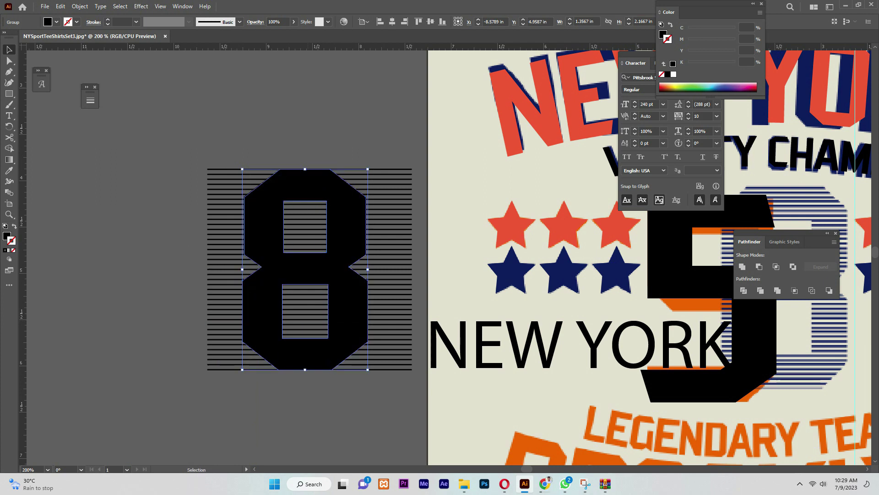
key("ctrl+a")
left_click(742, 267)
key("ctrl+z")
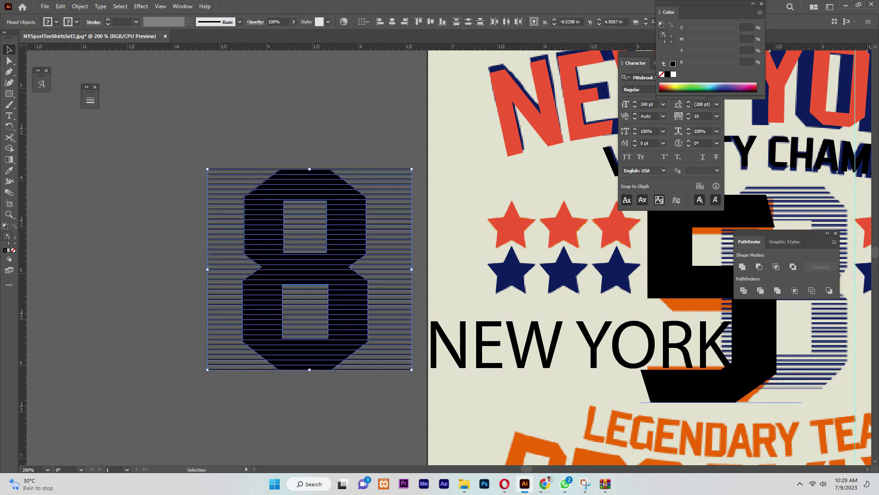
left_click(758, 267)
left_click(512, 251)
- Crop the stripes to the 8's shape with Pathfinder Crop
left_click(793, 266)
key("ctrl+z")
left_click(795, 291)
key("ctrl+z")
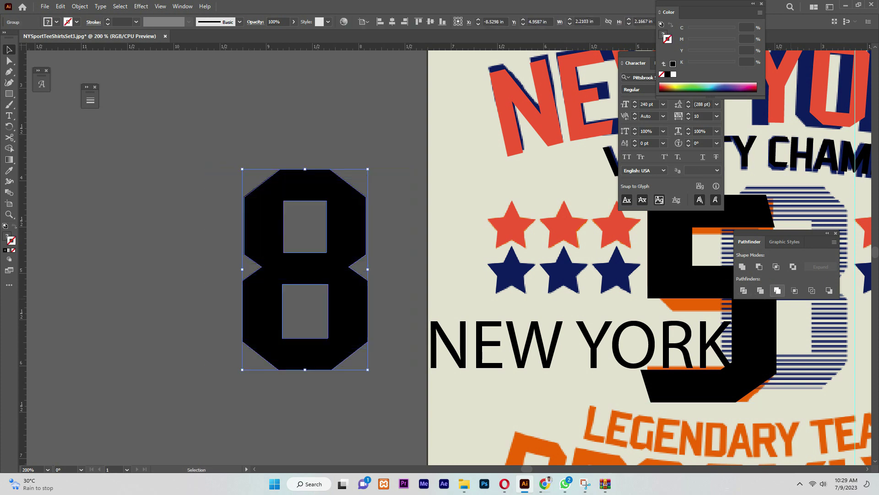
left_click(794, 291)
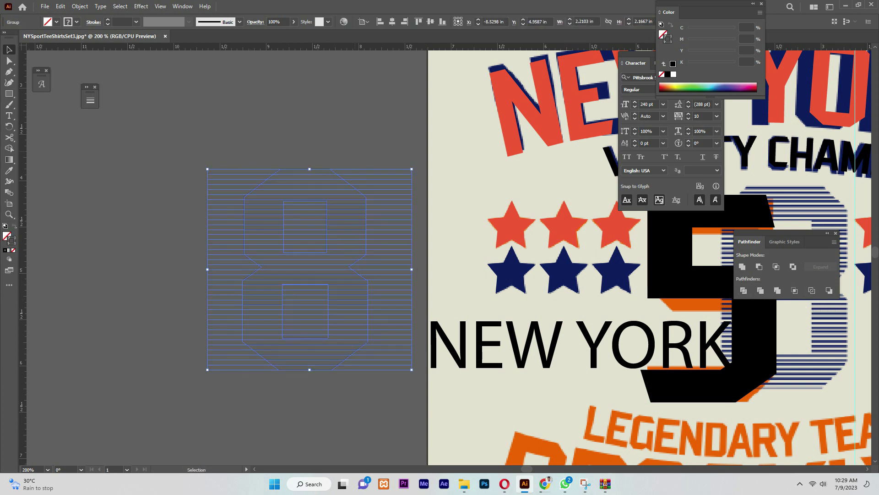
- Ungroup the resulting striped 8 pieces
key("ctrl+shift+a")
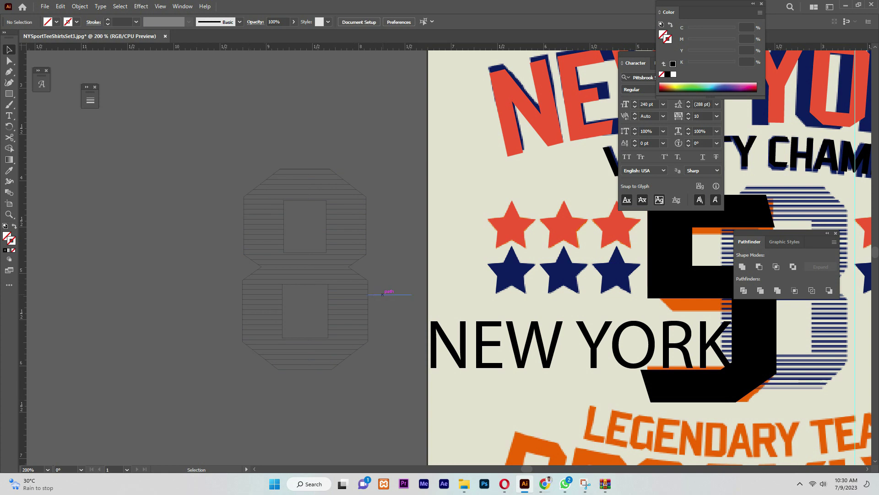
left_click(256, 261)
right_click(253, 260)
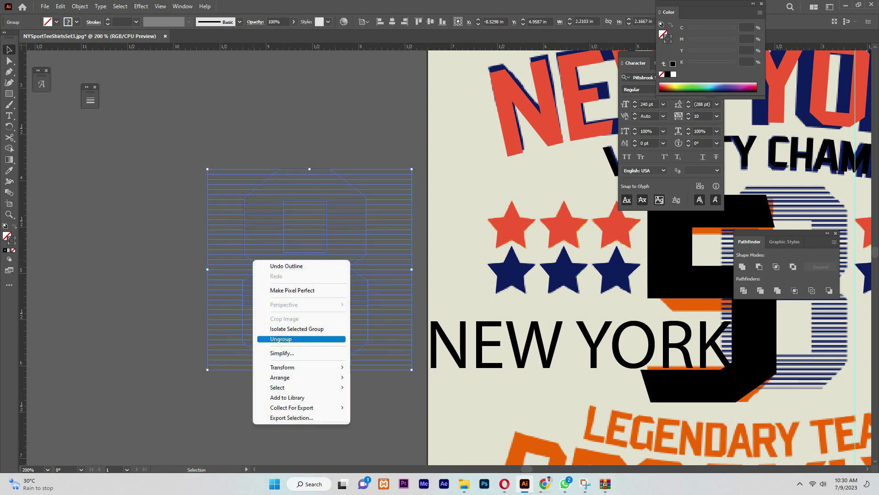
left_click(206, 321)
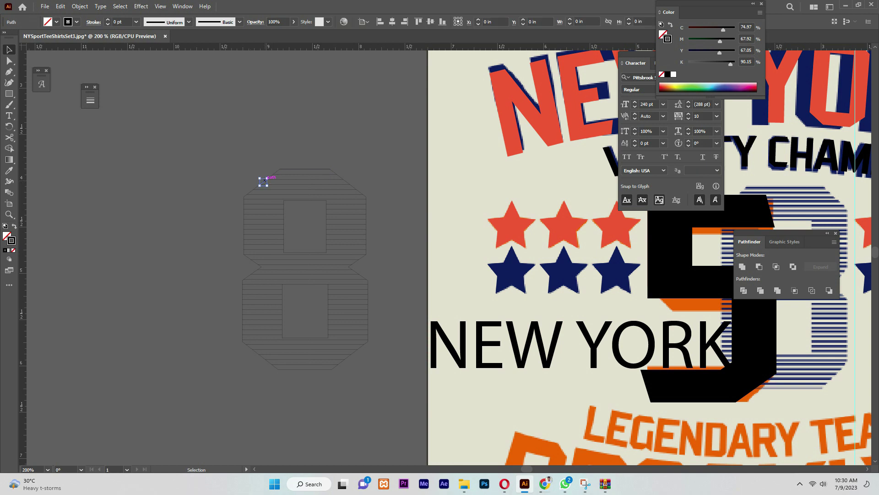
- Delete the stray diagonal outline segments at the 8's top-left
left_click(265, 180)
key("ctrl+equal")
key("ctrl+equal")
key("ctrl+equal")
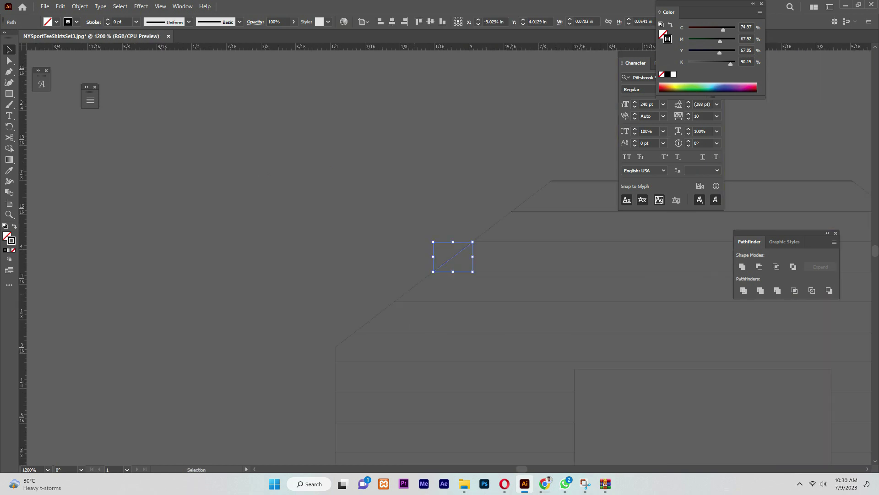
key("Delete")
key("ctrl+z")
key("Delete")
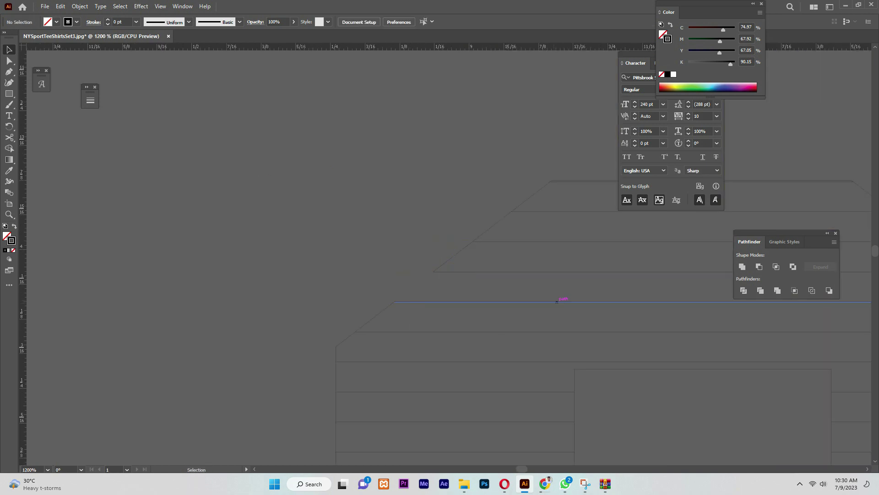
key("Delete")
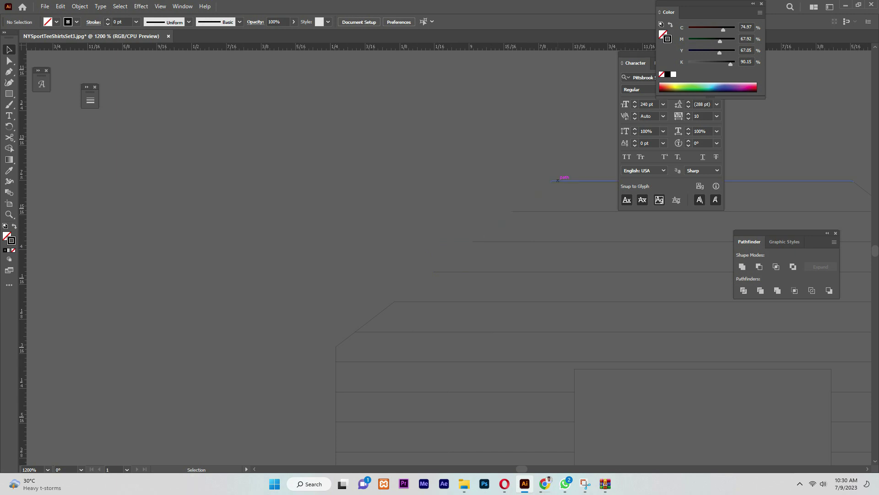
left_click(388, 306)
key("Delete")
- Zoom in on the striped 8, then delete the leftover lower-left shape and a small path
scroll(388, 307, "down", 3)
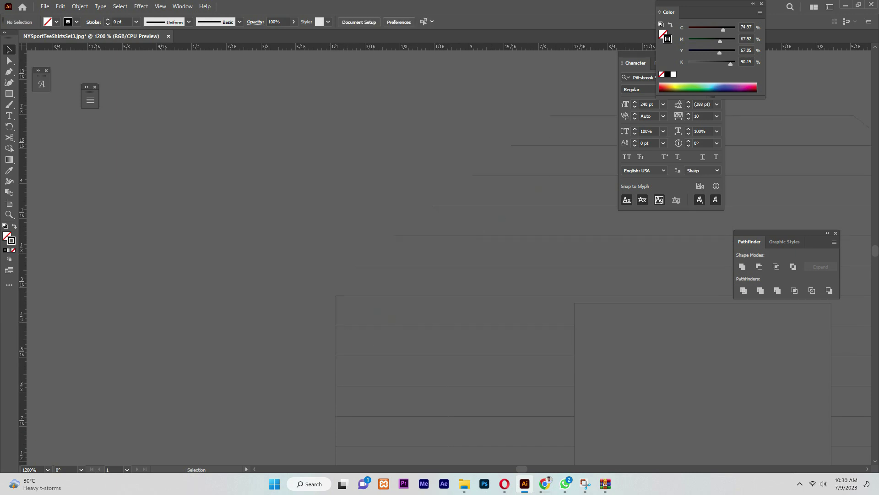
scroll(440, 257, "down", 3)
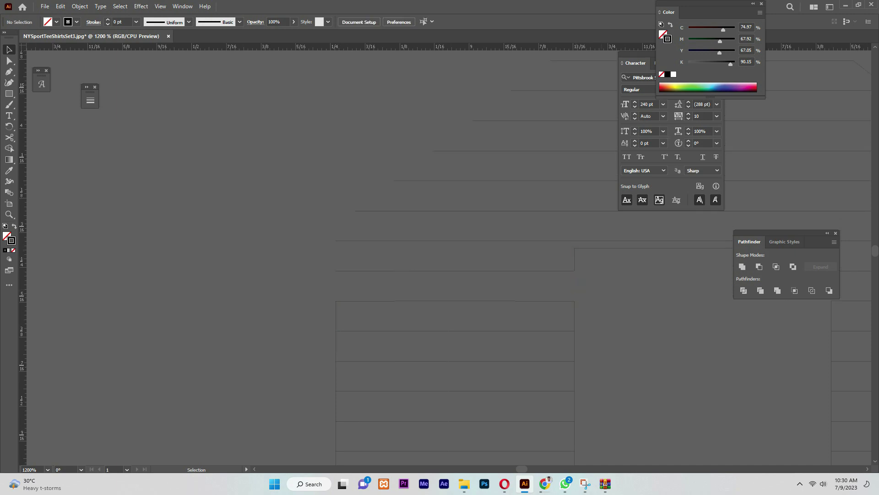
scroll(657, 334, "down", 3)
scroll(657, 334, "down", 3)
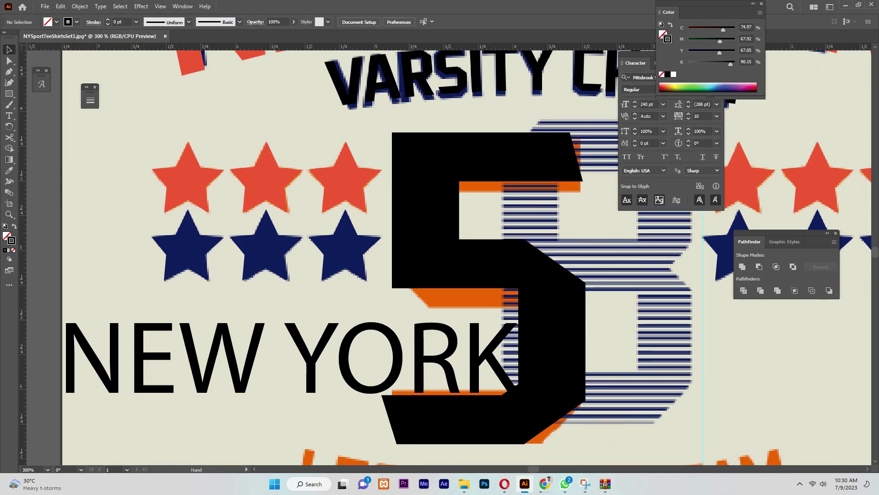
left_click_drag(687, 355, 458, 321)
key("ctrl+equal")
key("ctrl+equal")
key("ctrl+equal")
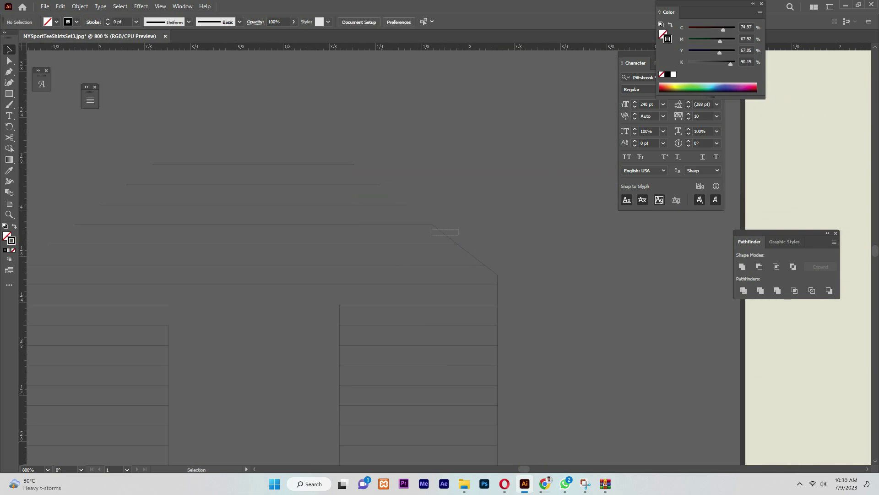
scroll(320, 252, "down", 3)
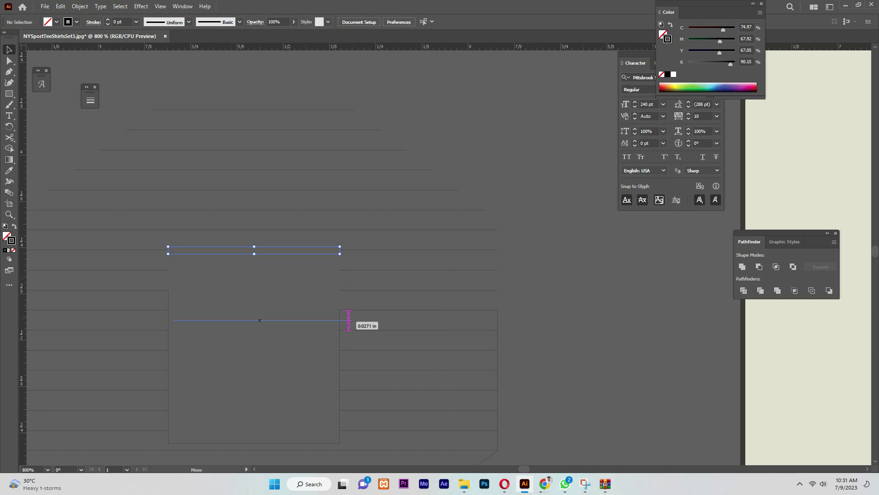
key("Delete")
left_click(168, 320)
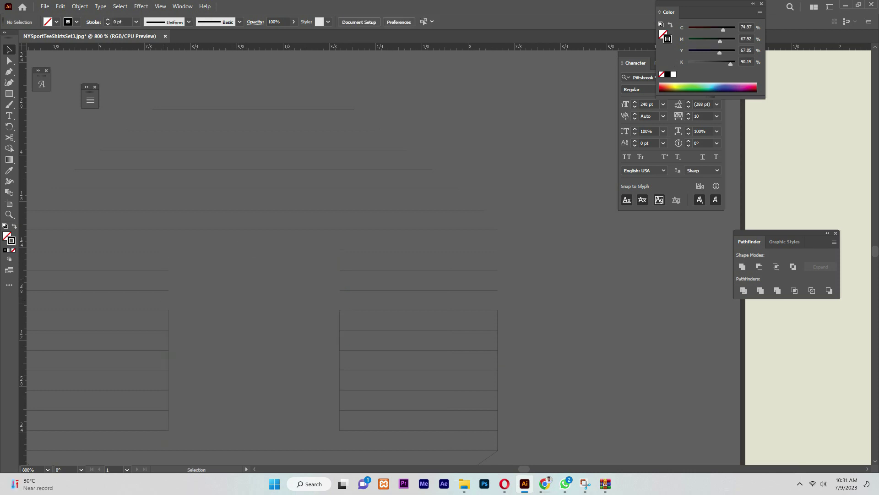
key("Delete")
- Delete the last leftover line inside the 8 and zoom out to check it
scroll(121, 409, "down", 2)
scroll(121, 409, "down", 2)
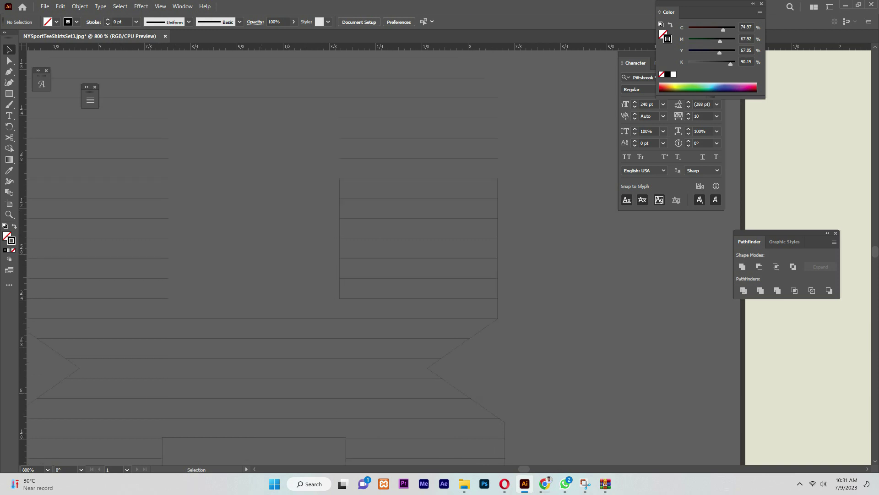
scroll(320, 257, "left", 2)
left_click(447, 243)
key("Delete")
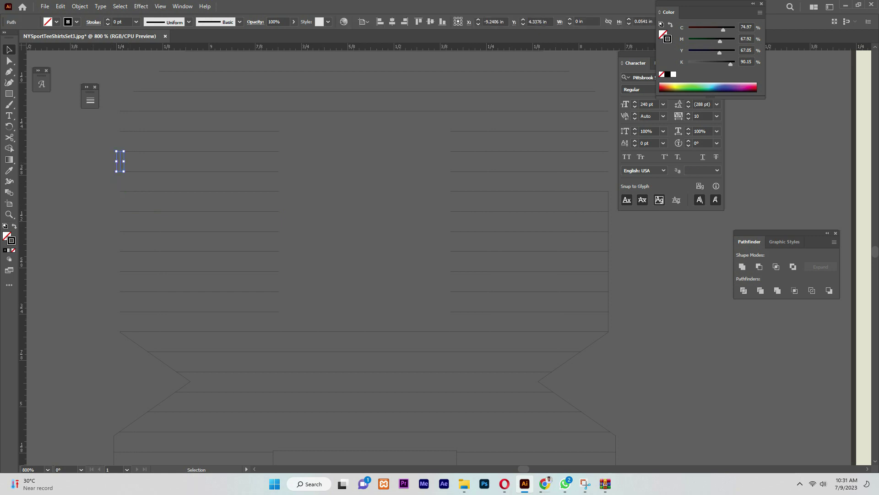
key("ctrl+minus")
key("ctrl+minus")
key("ctrl+minus")
- Marquee-select and delete the leftover group of extra lines across the 8
left_click(412, 164)
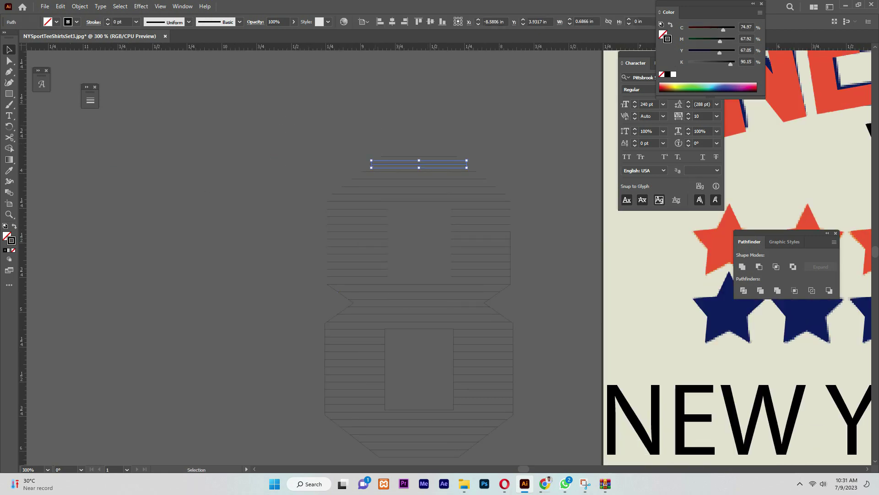
left_click_drag(560, 150, 486, 436)
scroll(487, 436, "down", 3)
left_click(486, 435)
left_click_drag(579, 353, 289, 338)
key("Delete")
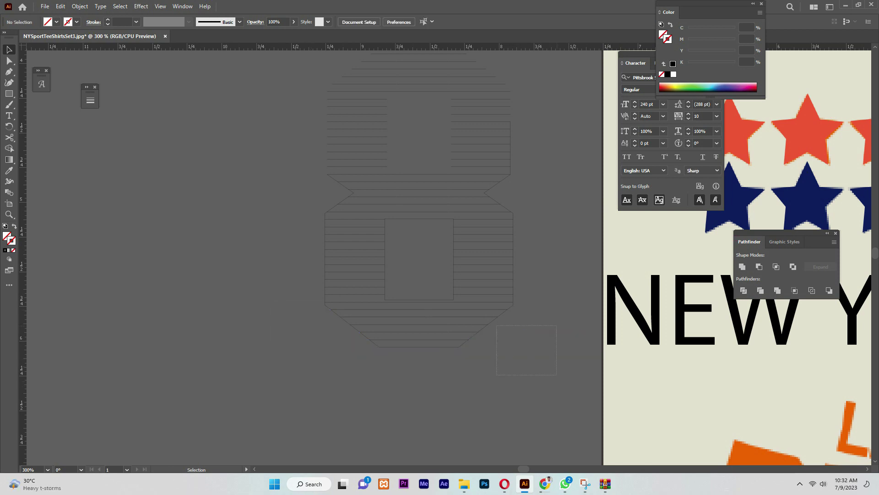
- Zoom into the 8's bottom and delete three diagonal connector segments with Direct Selection
left_click(348, 312)
key("ctrl+equal")
key("ctrl+equal")
key("ctrl+equal")
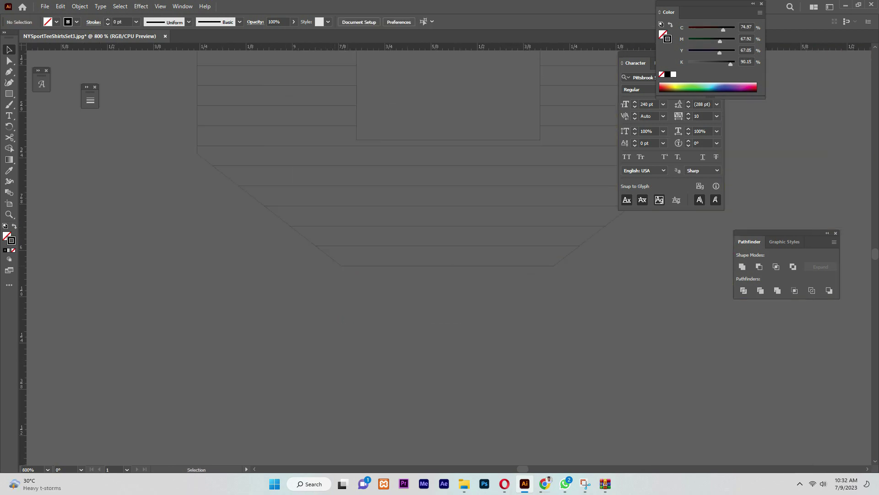
left_click_drag(309, 290, 332, 259)
key("a")
left_click(554, 265)
left_click(580, 245)
key("ctrl+shift+a")
left_click(277, 216)
key("Delete")
left_click(251, 195)
key("Delete")
left_click(225, 176)
key("Delete")
- Delete the left vertical connector segments and the bottom horizontal line
scroll(647, 337, "up", 5)
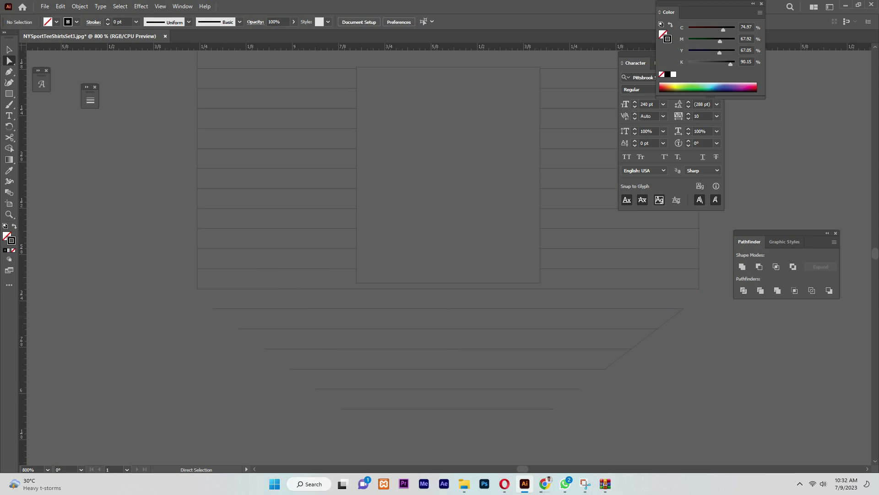
scroll(356, 184, "up", 2)
left_click(357, 144)
key("Delete")
left_click(357, 197)
key("Delete")
left_click(357, 324)
key("Delete")
left_click(402, 335)
key("Delete")
- Delete the right-side vertical connector segments of the 8
left_click(540, 284)
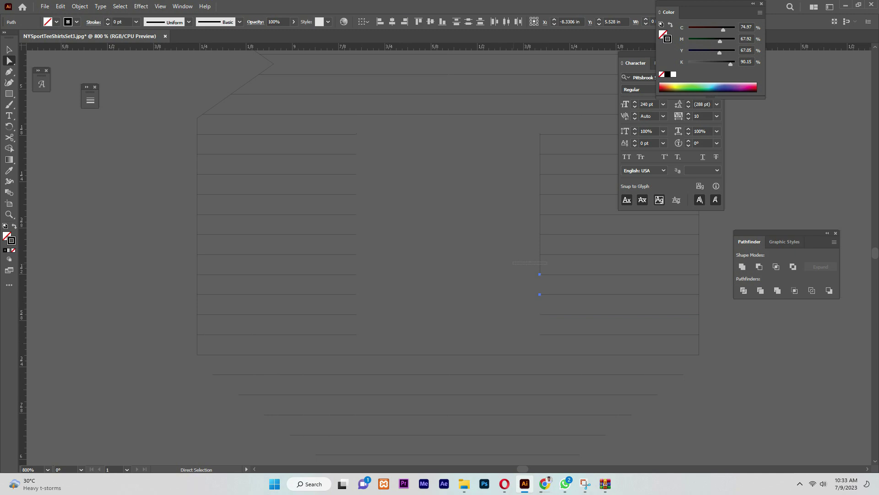
key("Delete")
left_click(448, 314)
key("Delete")
left_click(541, 144)
key("Delete")
left_click(540, 184)
left_click(540, 204)
scroll(540, 203, "up", 3)
- Delete the upper-left zigzag diagonals, then undo the last few deletions
left_click_drag(207, 118, 224, 123)
key("Delete")
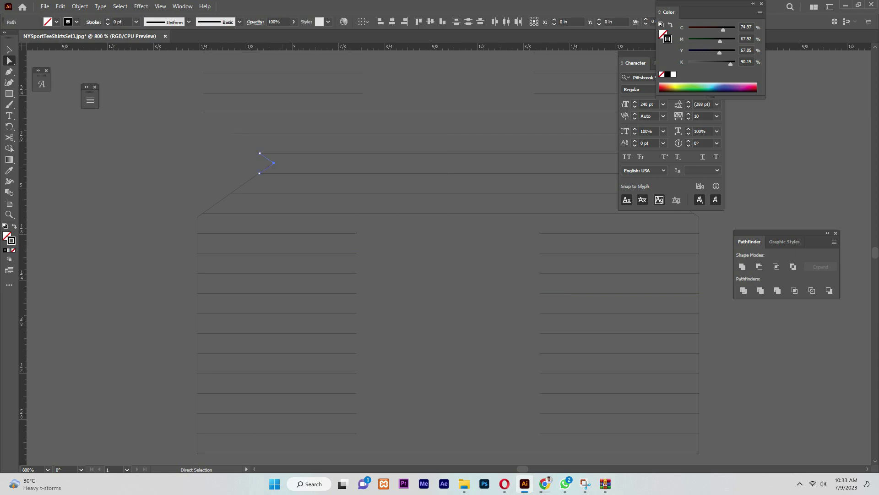
left_click_drag(174, 158, 158, 189)
left_click(206, 209)
key("Delete")
key("ctrl+z")
scroll(440, 247, "down", 2)
key("ctrl+z")
scroll(439, 248, "down", 1)
key("ctrl+z")
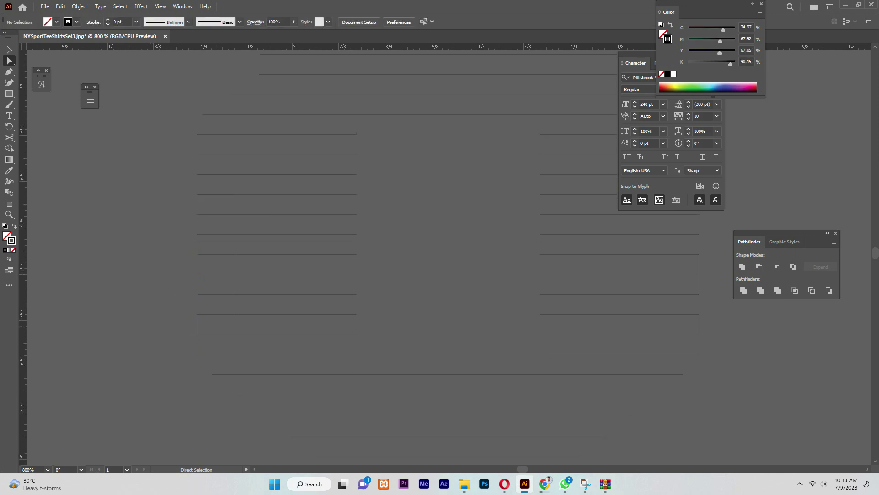
key("ctrl+z")
key("ctrl+z")
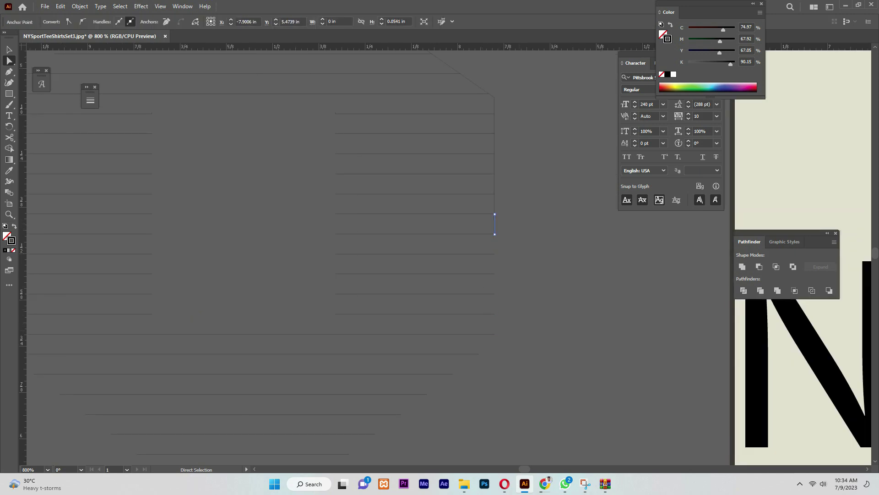
- Delete the remaining lower-right vertical segment and zoom out to the whole artwork
left_click_drag(488, 109, 521, 111)
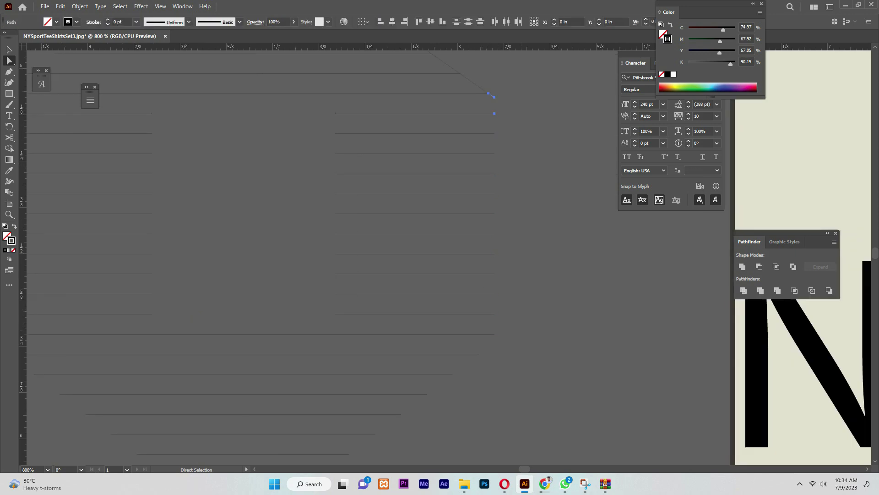
scroll(458, 146, "up", 1)
scroll(458, 146, "up", 2)
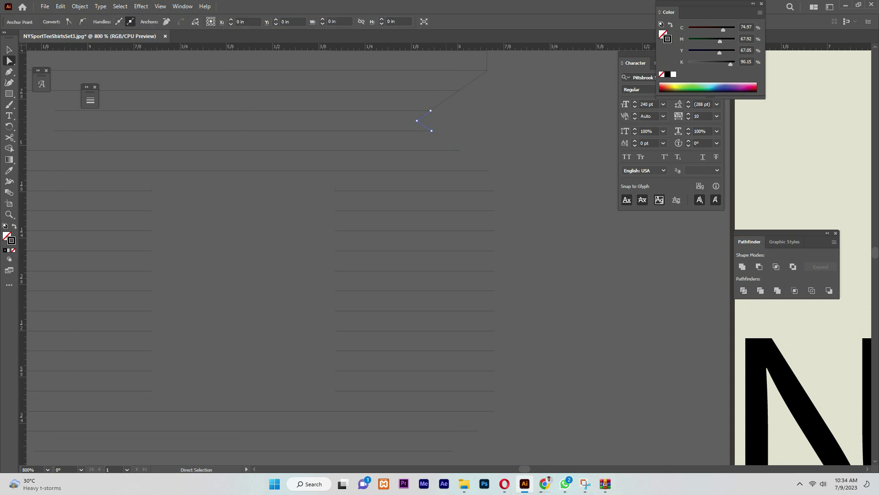
scroll(275, 257, "up", 2)
left_click(487, 170)
left_click(490, 108)
scroll(490, 108, "up", 3)
left_click(487, 169)
key("Delete")
key("ctrl+minus")
key("ctrl+minus")
key("ctrl+minus")
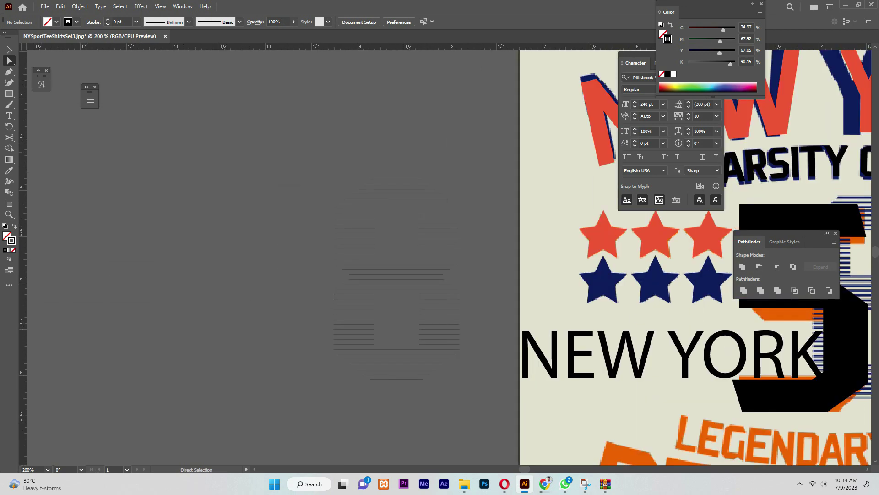
- Select the striped 8 and set its stroke weight to 0.75 pt
left_click_drag(296, 196, 462, 424)
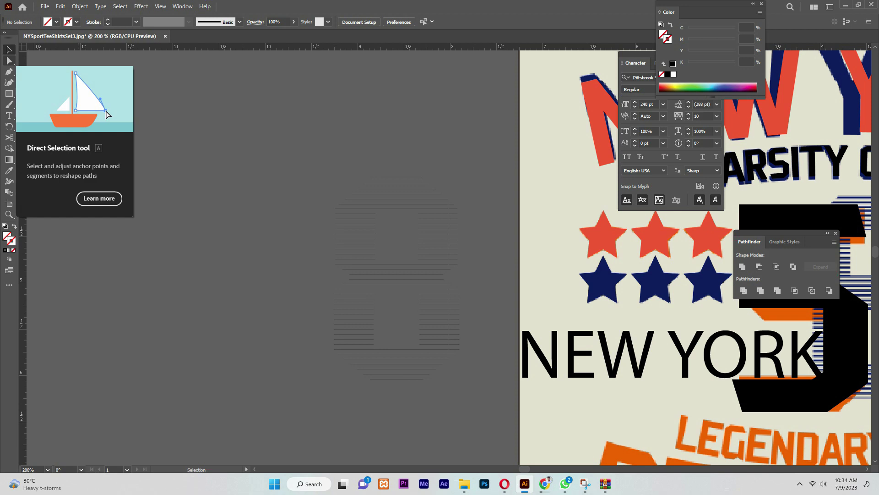
left_click(8, 49)
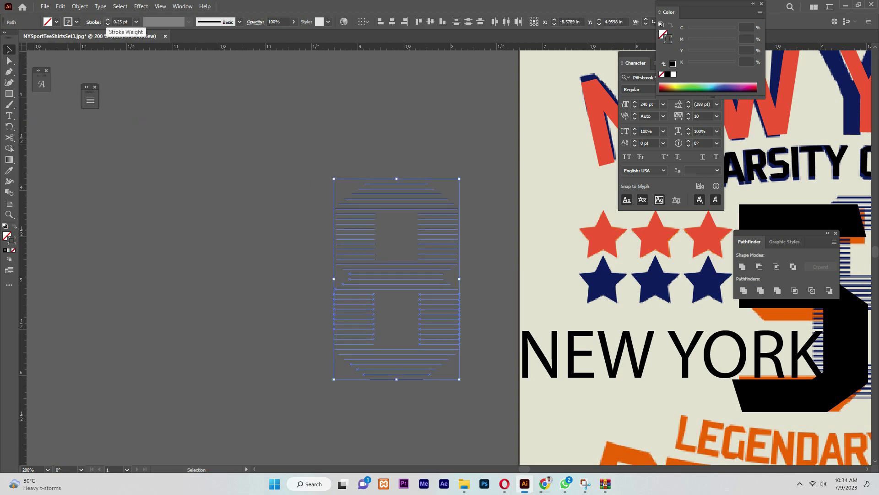
key("ctrl+shift+a")
key("ctrl+a")
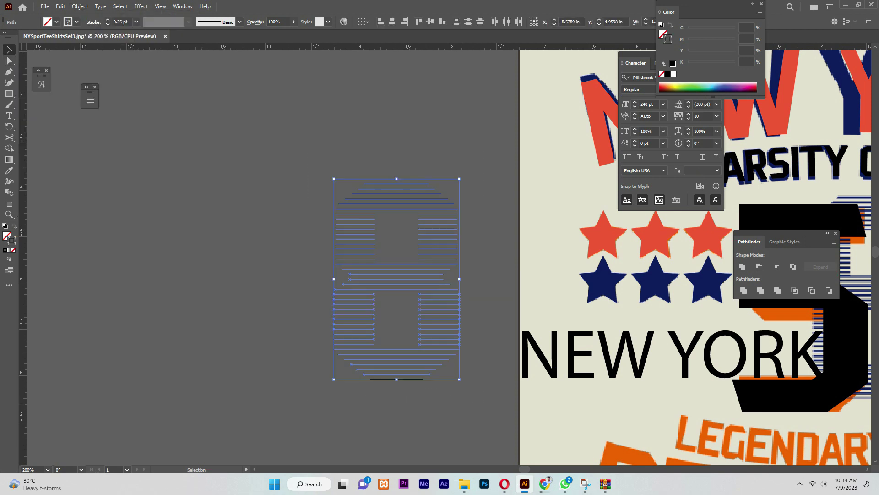
left_click(108, 20)
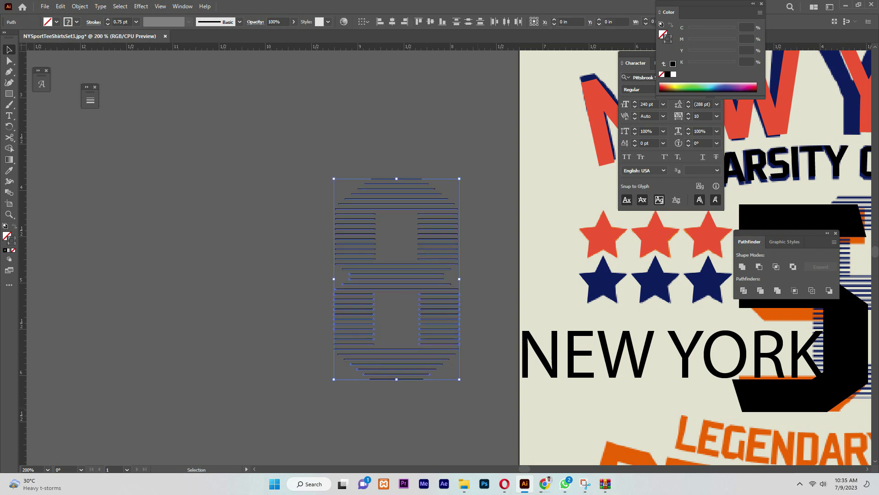
- Move the striped 8 onto the artwork over the reference 8 beside the 5
left_click_drag(504, 321, 179, 211)
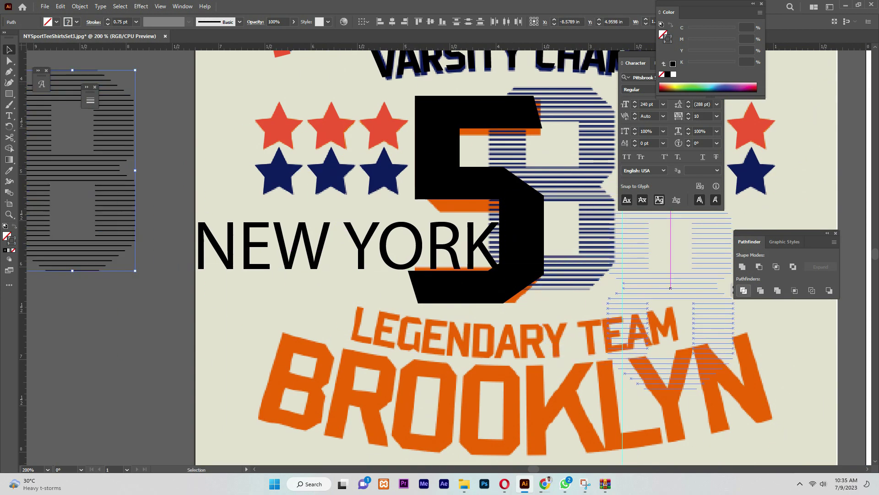
scroll(440, 257, "up", 2)
mouse_move(105, 197)
left_mouse_down()
mouse_move(604, 154)
mouse_move(498, 222)
mouse_move(481, 219)
left_mouse_up()
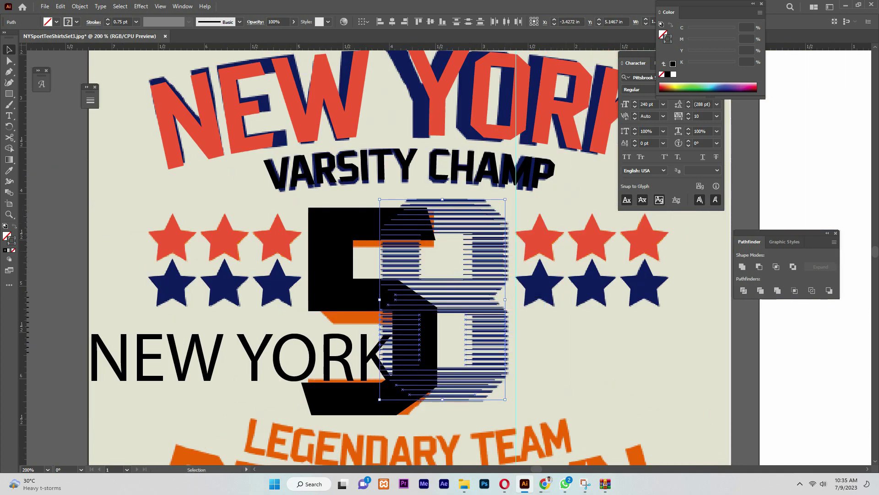
left_click_drag(481, 219, 487, 220)
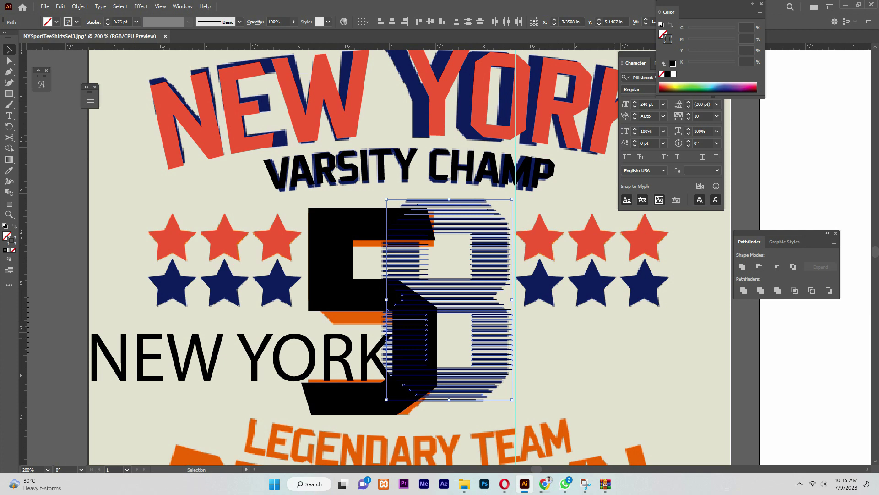
key("ctrl+shift+a")
- Move the black 5 aside to reveal the orange 5
left_click_drag(412, 221, 430, 391)
key("ctrl+z")
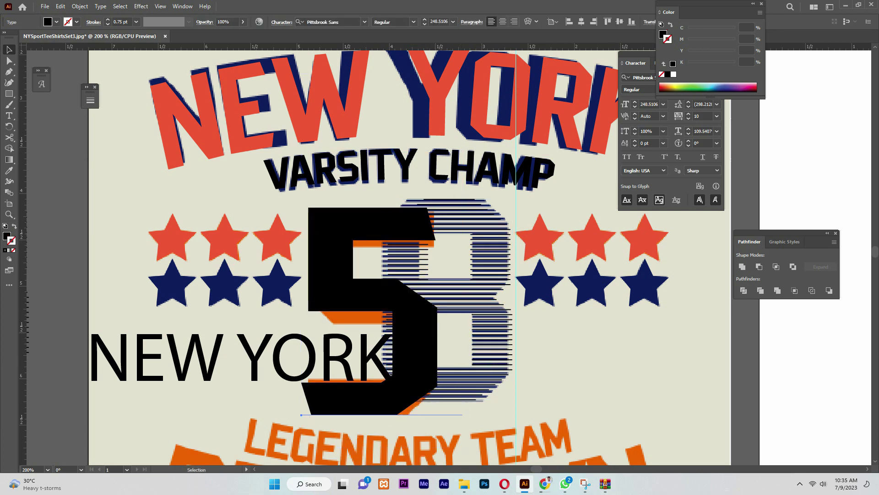
left_click_drag(268, 190, 270, 201)
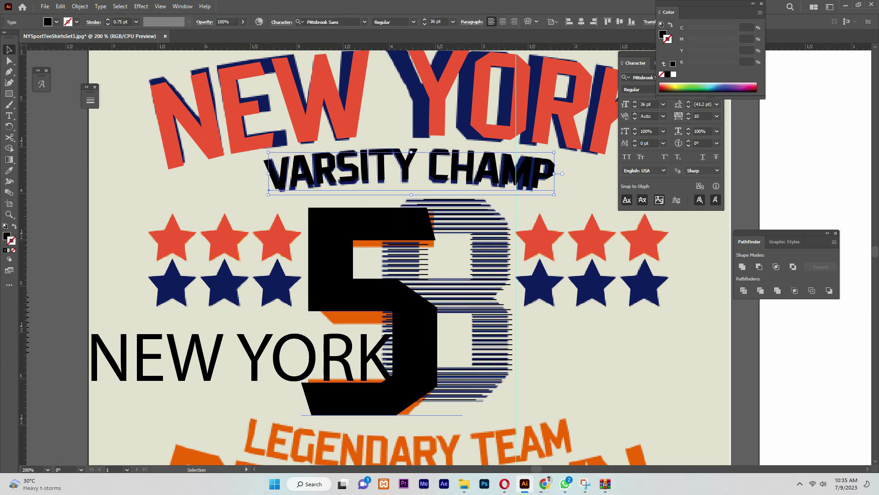
left_click(238, 339)
left_click_drag(354, 299, 184, 281)
- Select the VARSITY CHAMP text and expand its appearance from the Object menu
left_click_drag(407, 146, 411, 158)
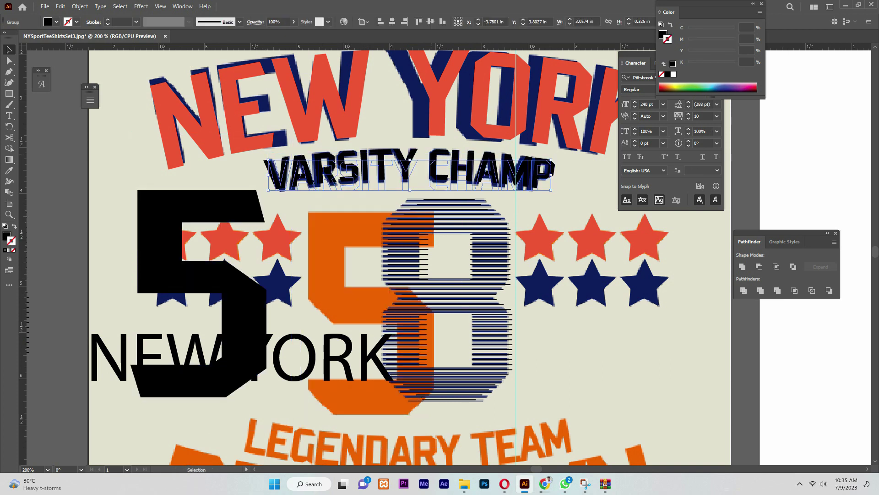
left_click(80, 6)
left_click(115, 125)
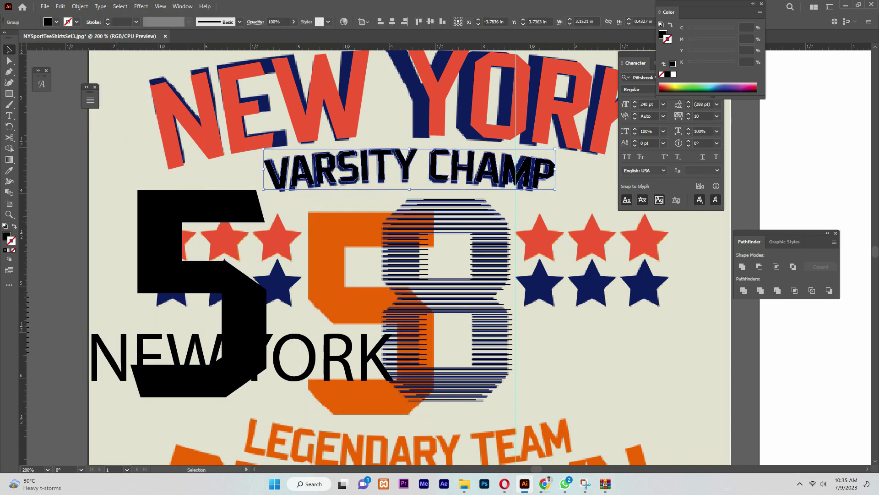
key("ctrl+shift+a")
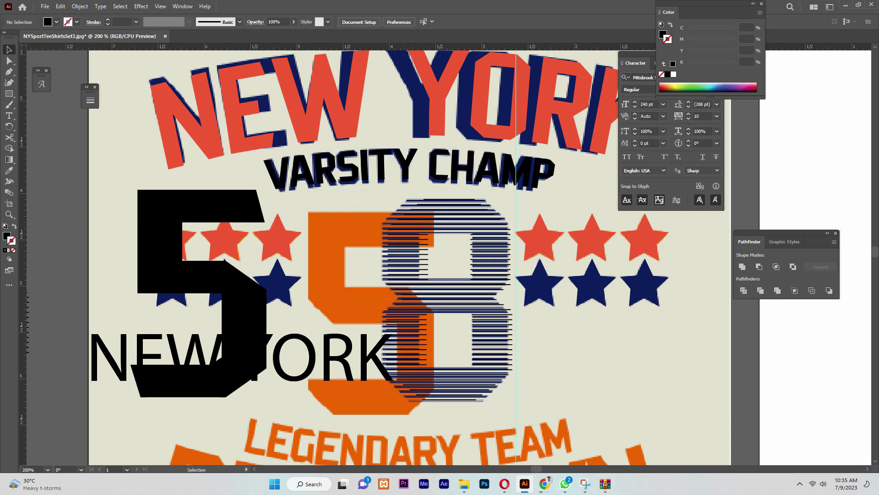
left_click(458, 298)
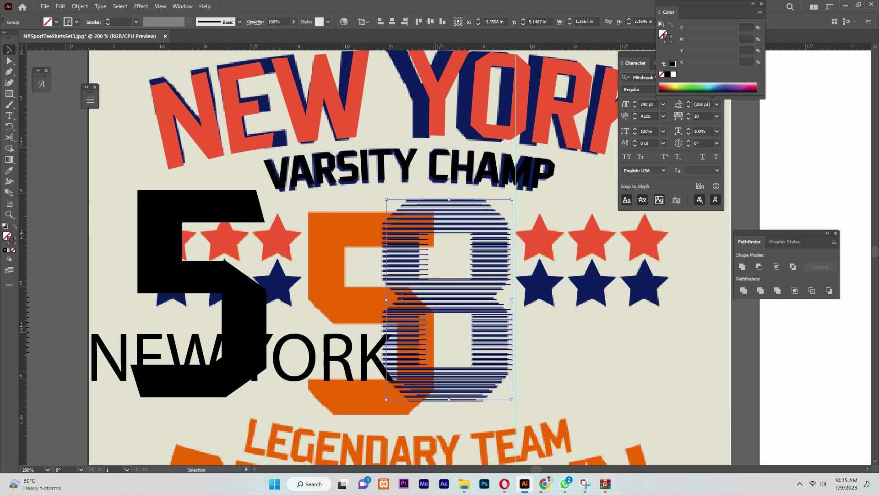
- Place a copy of the striped 8 beside the artboard and select it
scroll(439, 257, "right", 4)
left_click_drag(389, 192, 733, 336)
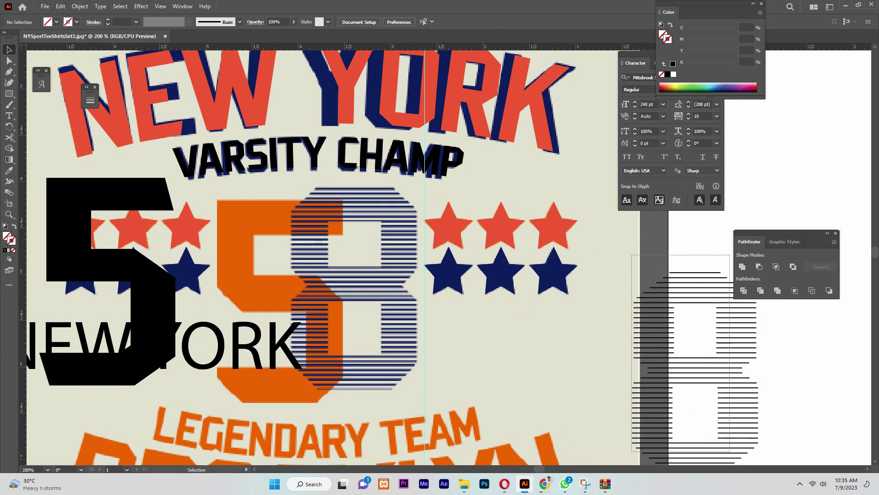
scroll(320, 257, "down", 2)
scroll(321, 257, "down", 2)
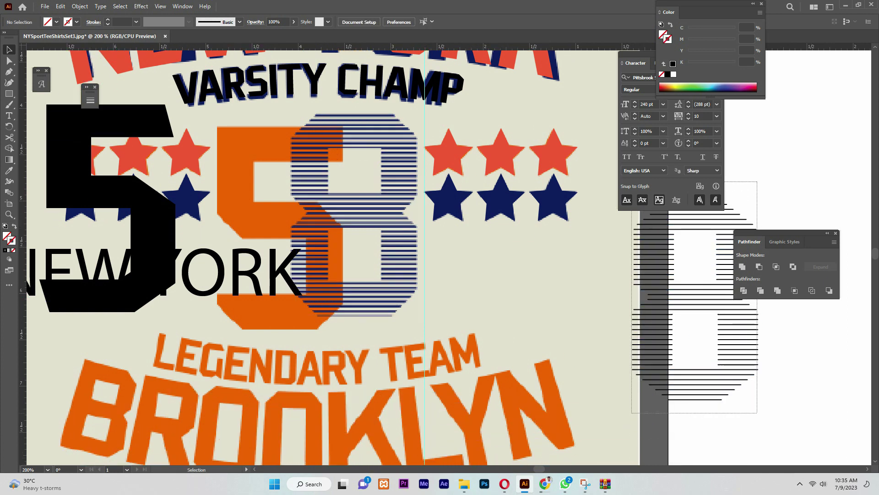
left_click(651, 321)
- Expand the copy's fill and stroke repeatedly until all strokes become filled shapes
left_click(79, 6)
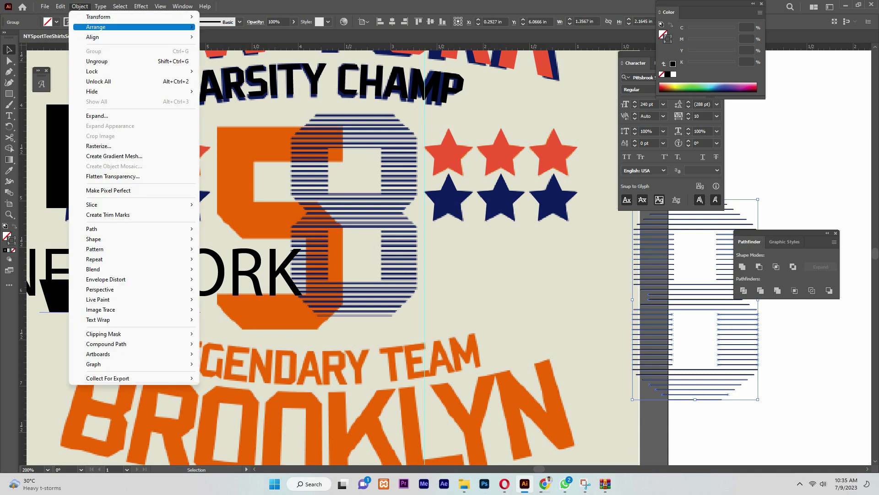
left_click(138, 116)
key("Return")
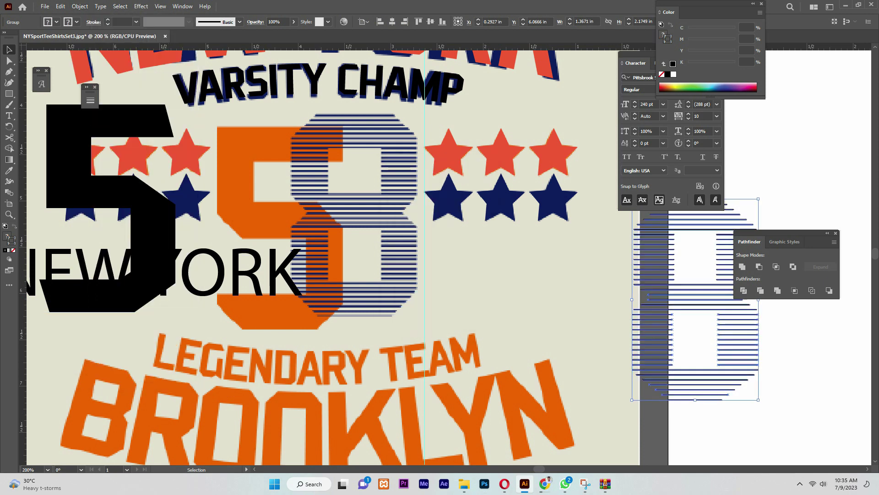
left_click(79, 6)
left_click(137, 116)
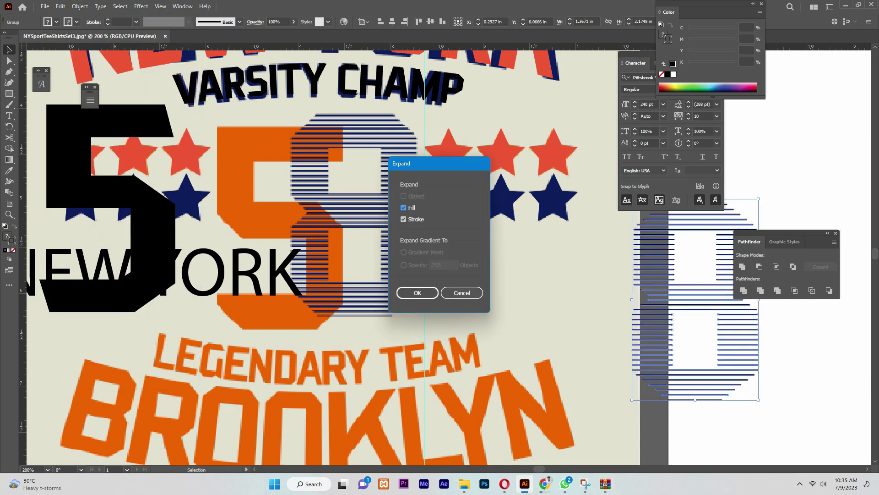
key("Return")
left_click(80, 7)
left_click(137, 116)
key("Return")
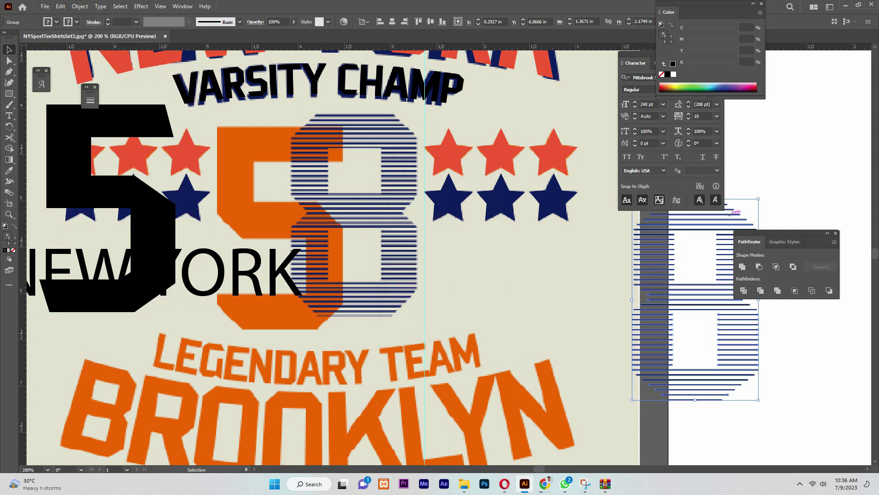
- Put the expanded 8 over the reference 8 and the black 5 over the orange 5
left_click_drag(729, 214, 289, 214)
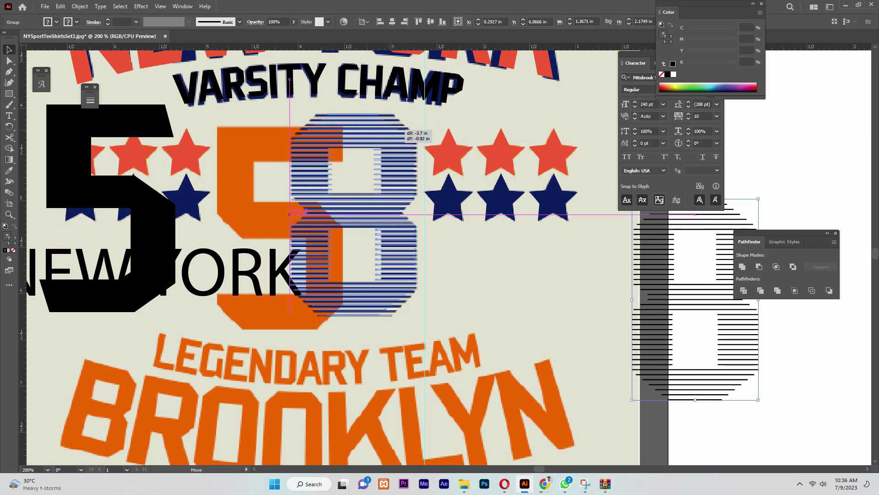
left_click_drag(401, 129, 401, 129)
left_click_drag(125, 118, 295, 142)
- Colour the striped 8 navy and fill the 5 with solid orange using the Eyedropper
left_click(386, 134)
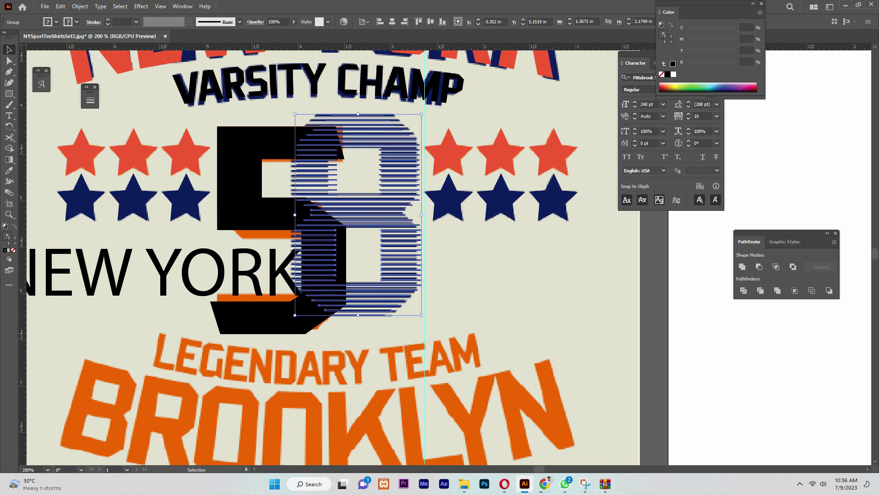
key("i")
left_click(515, 183)
left_click(238, 183, "ctrl")
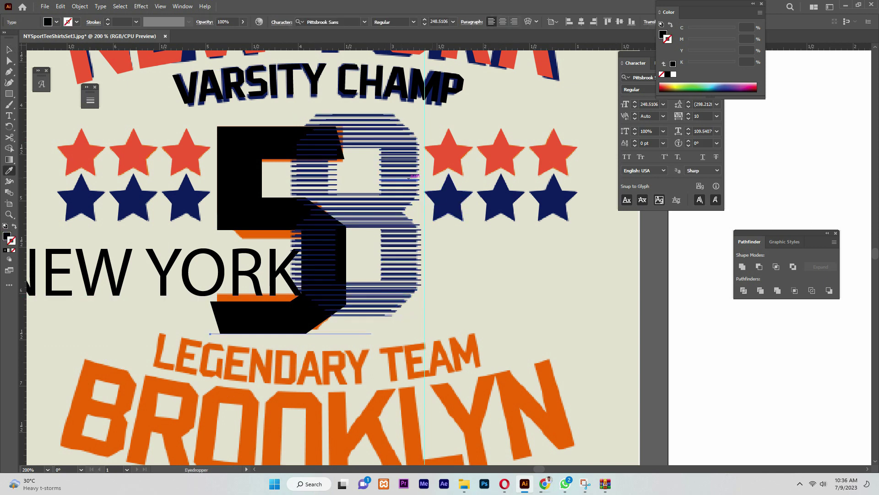
left_click(275, 179)
left_click(275, 161)
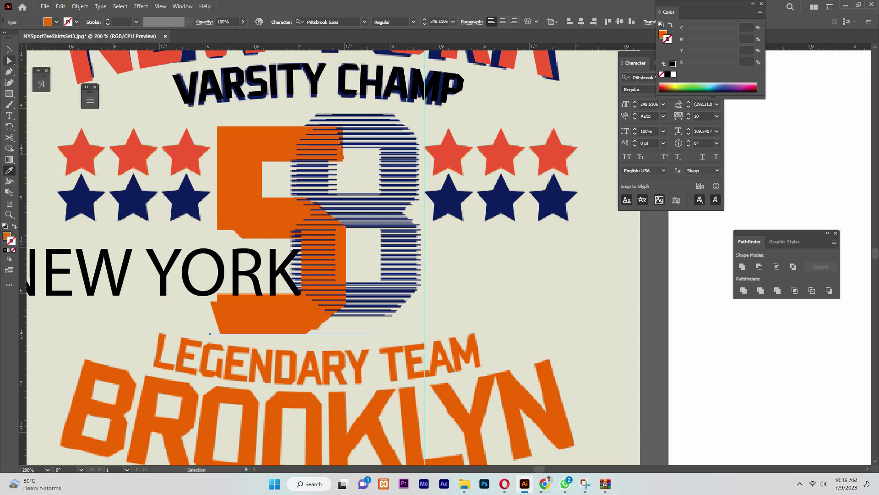
- Move the NEW YORK text below BROOKLYN and convert the orange 5 to outlines
key("v")
left_click_drag(137, 275, 275, 358)
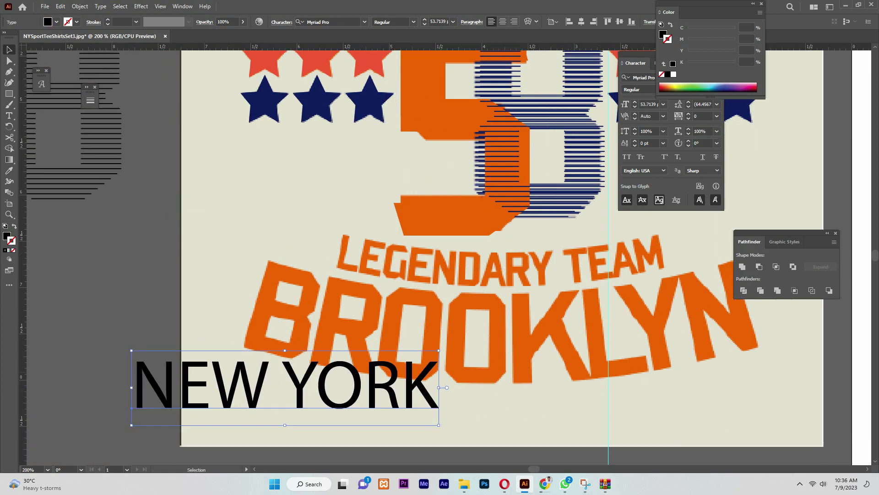
left_click(433, 163)
right_click(433, 160)
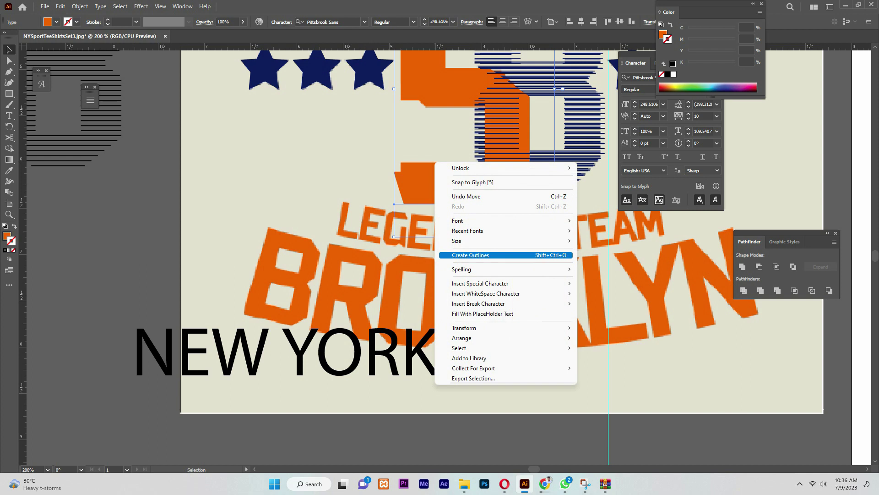
left_click(458, 254)
left_click_drag(284, 352, 265, 435)
- Draw an unfilled, stroked Pen arc along the reference's LEGENDARY TEAM
key("p")
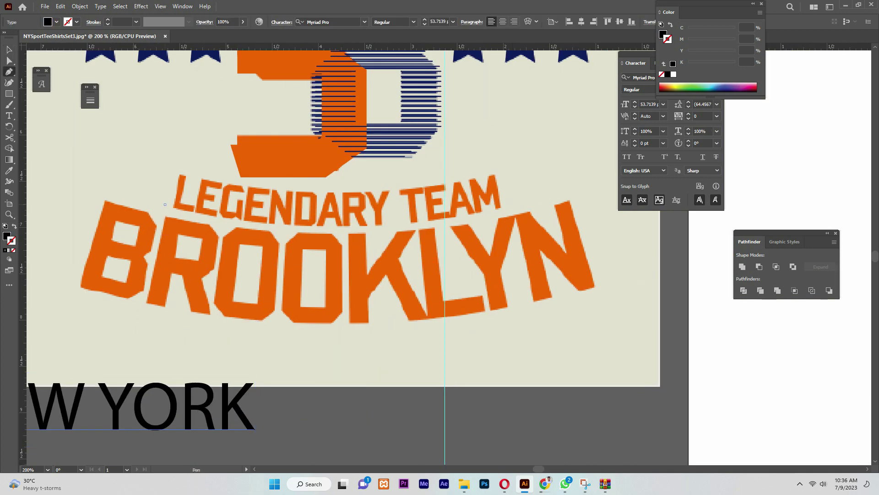
left_click(165, 204)
left_click_drag(509, 204, 690, 154)
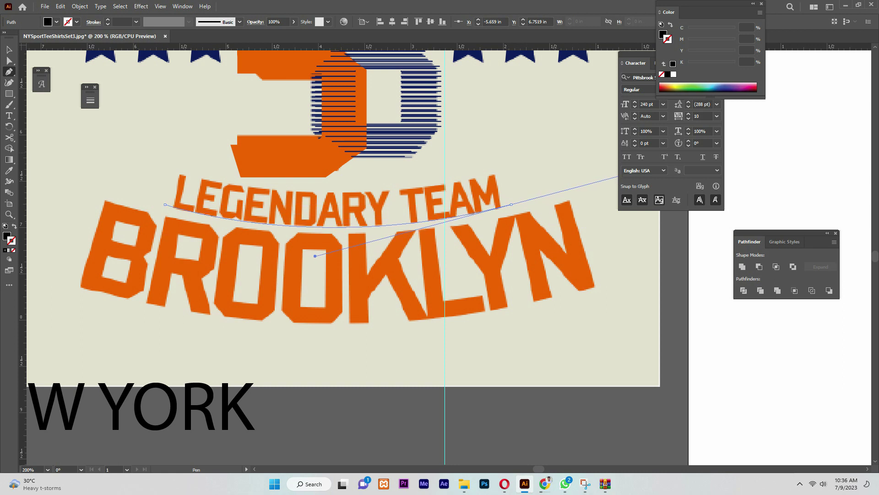
key("shift+x")
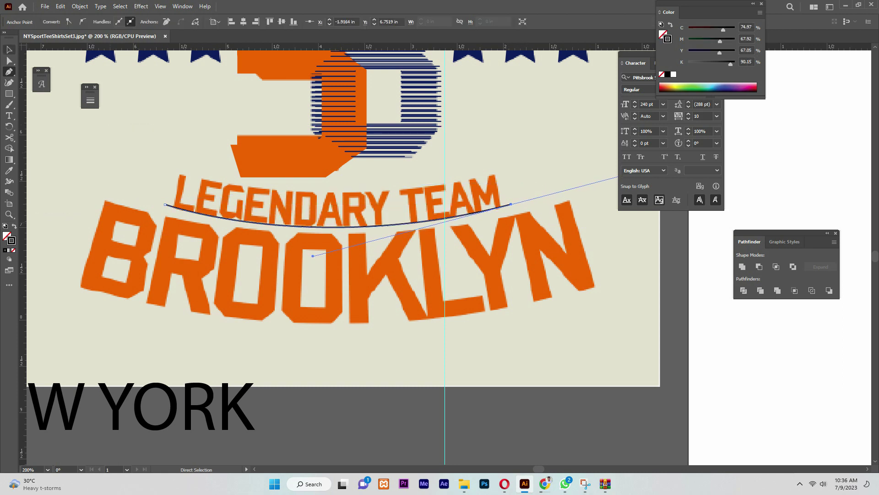
- Type 'LEGNDARY TEAM' on the arc at 36 pt
key("t")
key("ctrl+shift+a")
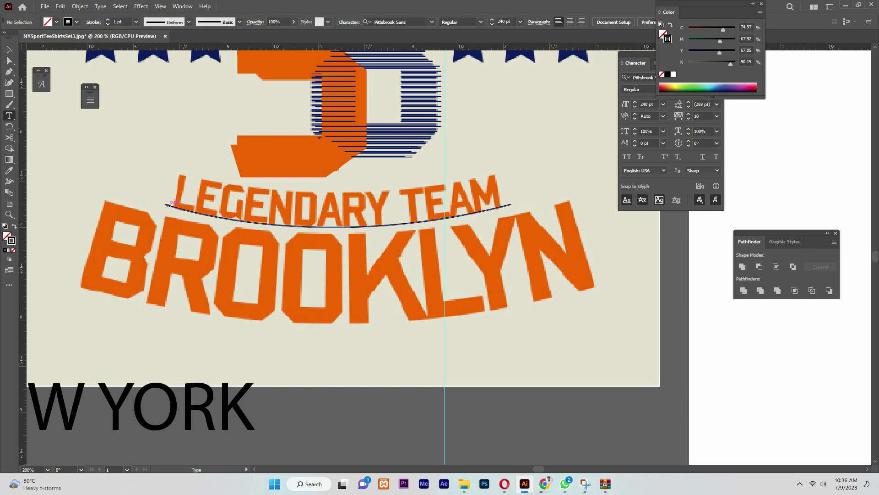
left_click(168, 204)
left_click(452, 21)
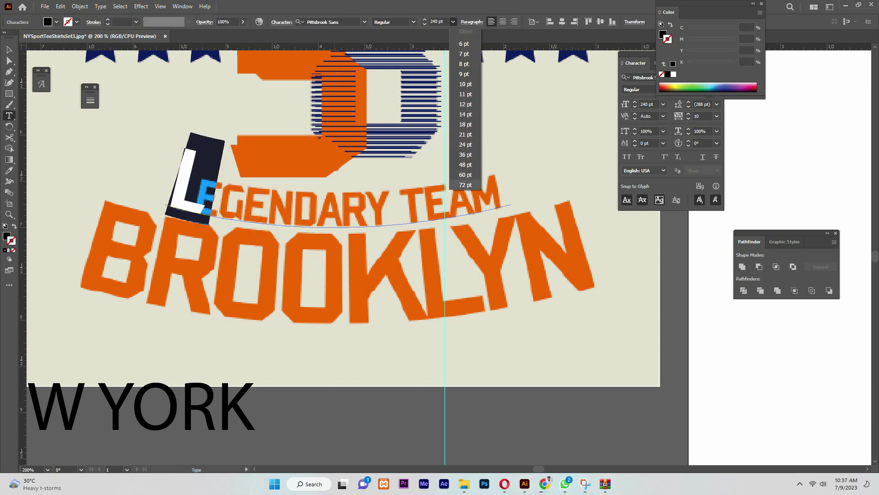
left_click(464, 154)
type("LE")
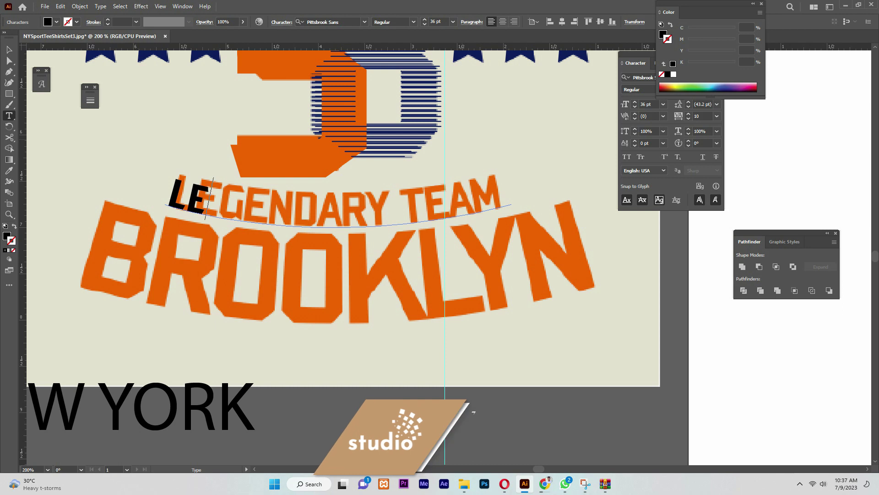
type("GNDARY T")
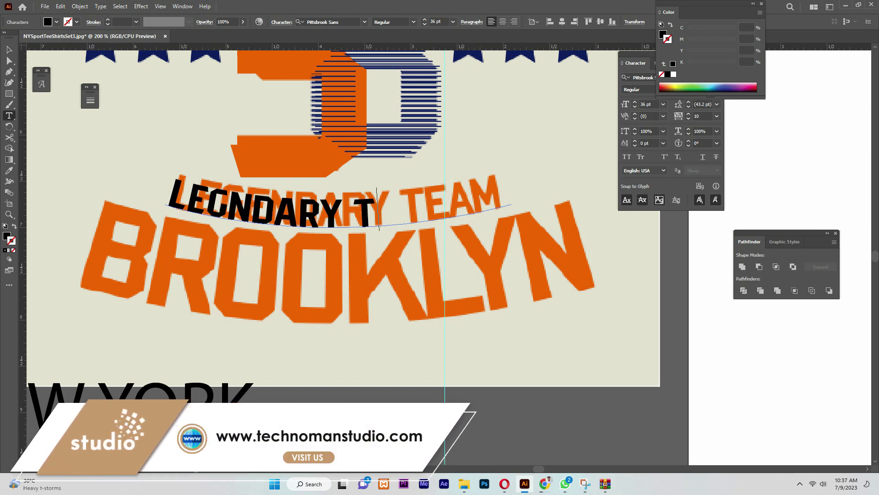
type("EAM")
key("Escape")
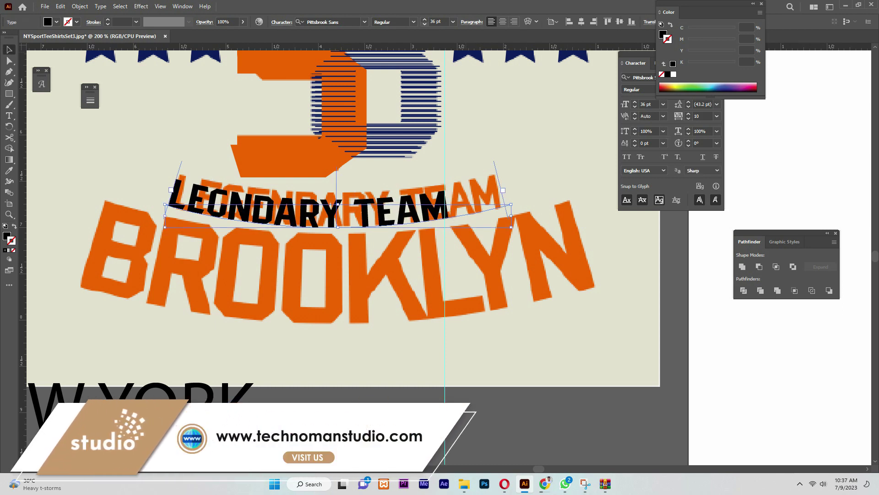
- Set the curved LEGNDARY TEAM text to 42 pt with tracking 18
left_click(424, 19)
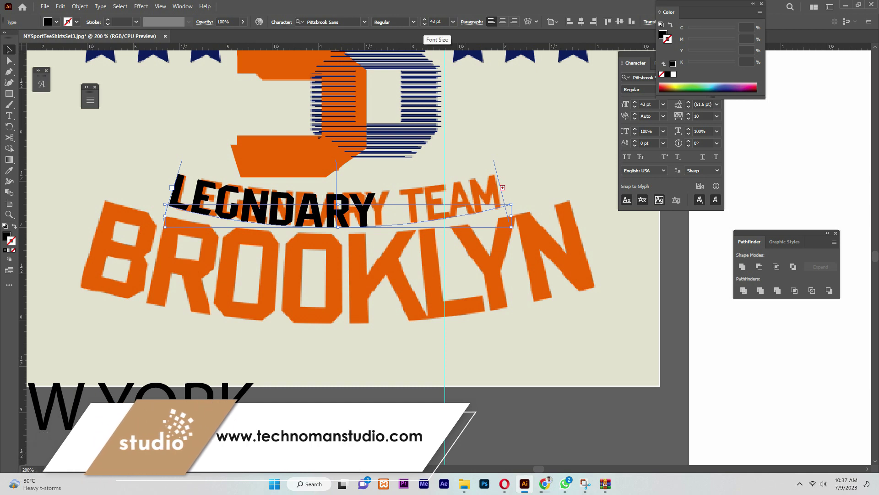
left_click(425, 24)
left_click(688, 113)
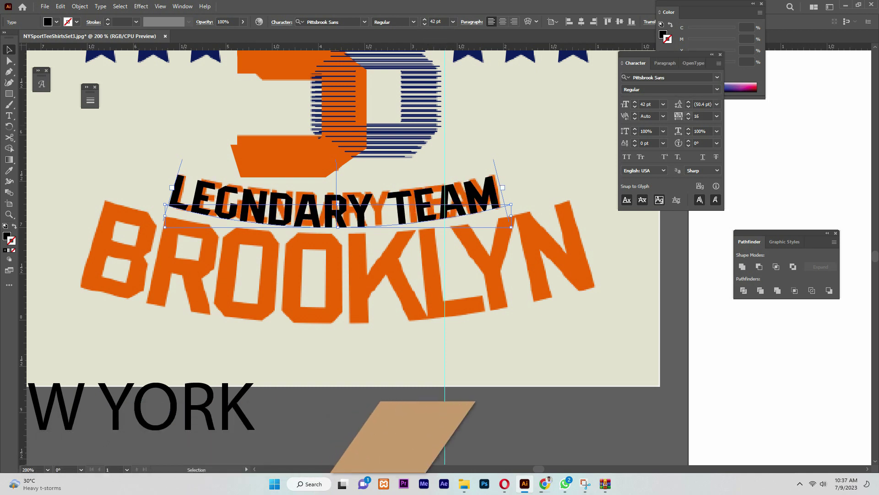
left_click(688, 114)
left_click(689, 114)
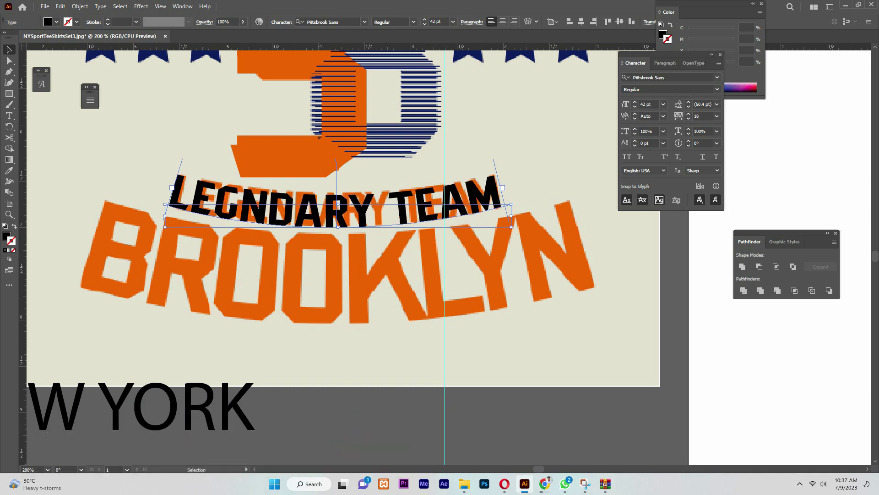
key("ctrl+shift+a")
key("ctrl+minus")
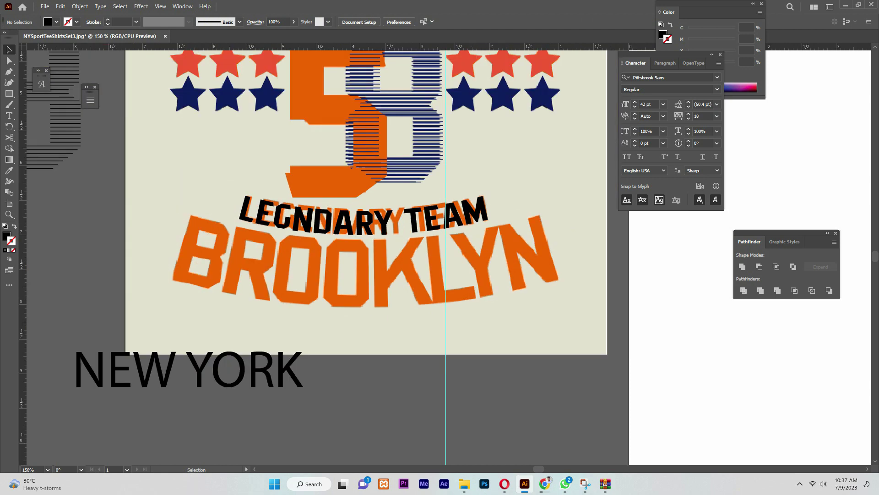
- Draw a Pen arc under the reference's BROOKLYN and widen it to span the word
left_click_drag(9, 93, 43, 105)
left_click(167, 279)
mouse_move(564, 279)
left_mouse_down()
mouse_move(717, 226)
mouse_move(797, 217)
left_mouse_up()
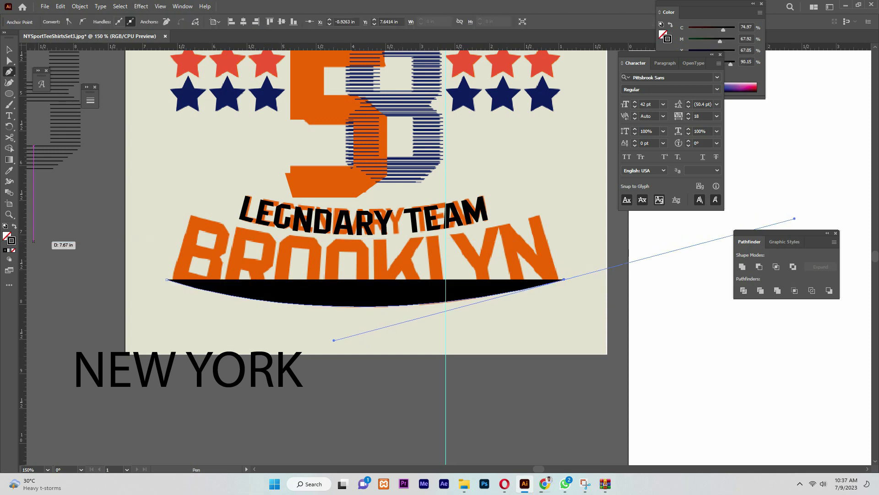
left_click(14, 226)
key("v")
left_click_drag(565, 307, 571, 306)
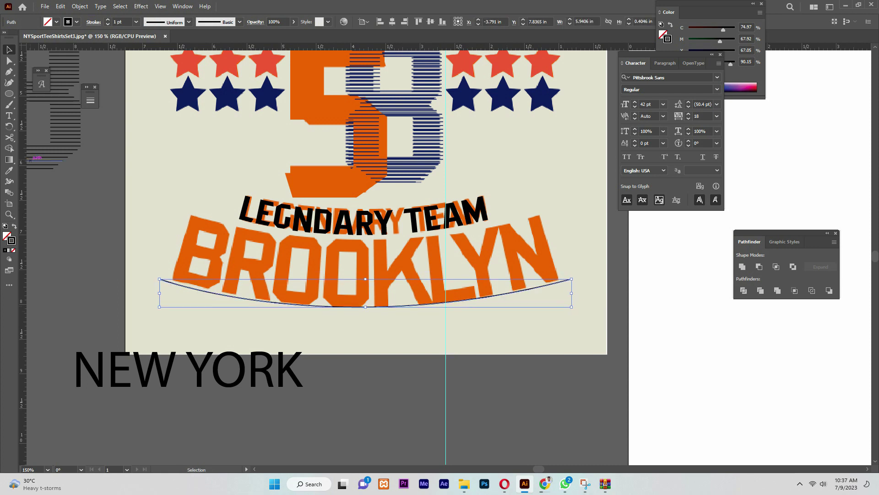
- Deepen the BROOKLYN curve and nudge its left end using Direct Selection
key("ctrl+shift+a")
key("a")
left_click(159, 276)
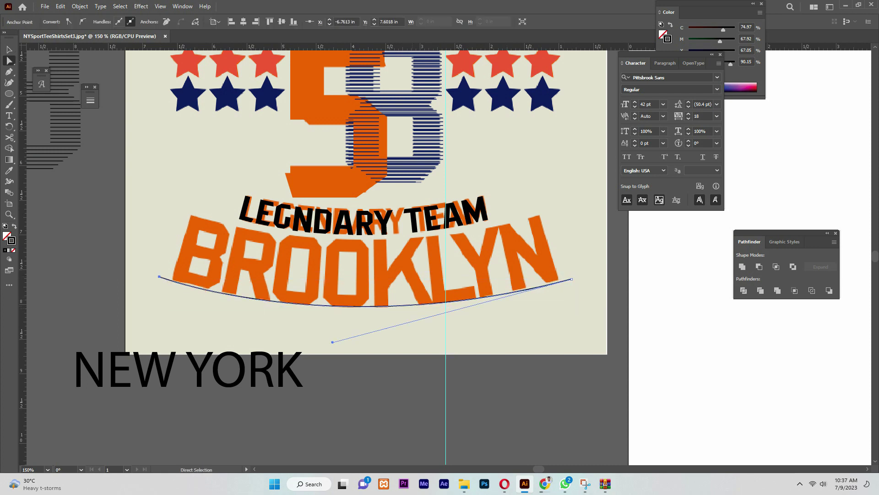
left_click(572, 279)
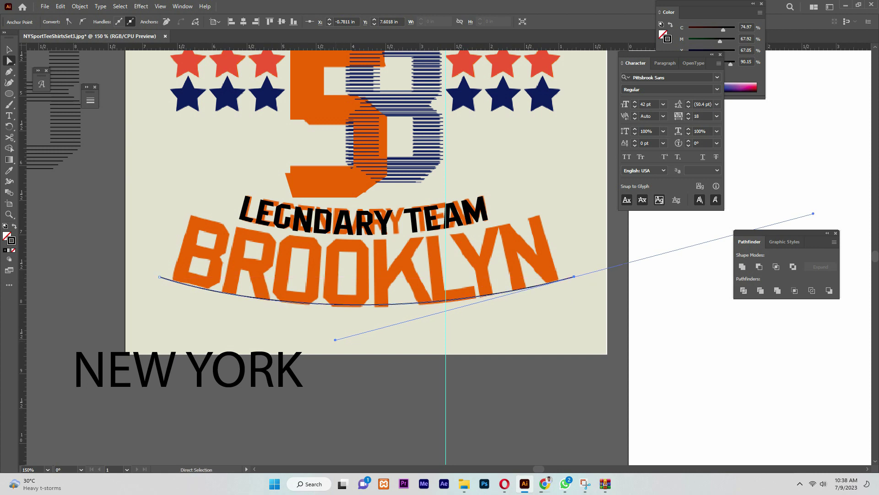
left_click(333, 342)
left_click(574, 276)
left_click_drag(335, 339, 339, 348)
key("ctrl+shift+a")
left_click_drag(159, 277, 154, 273)
key("ctrl+shift+a")
- Type the BROOKLYN text along the adjusted lower curve
key("t")
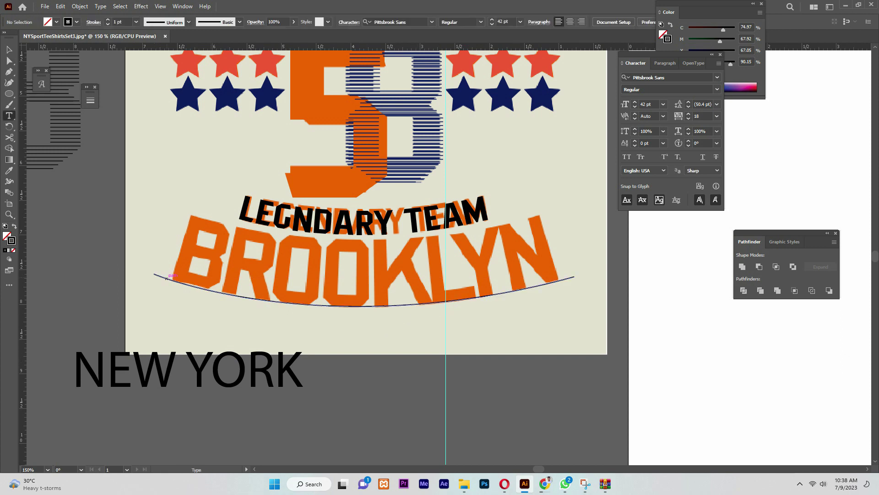
left_click(166, 277)
type("BROOKLYN")
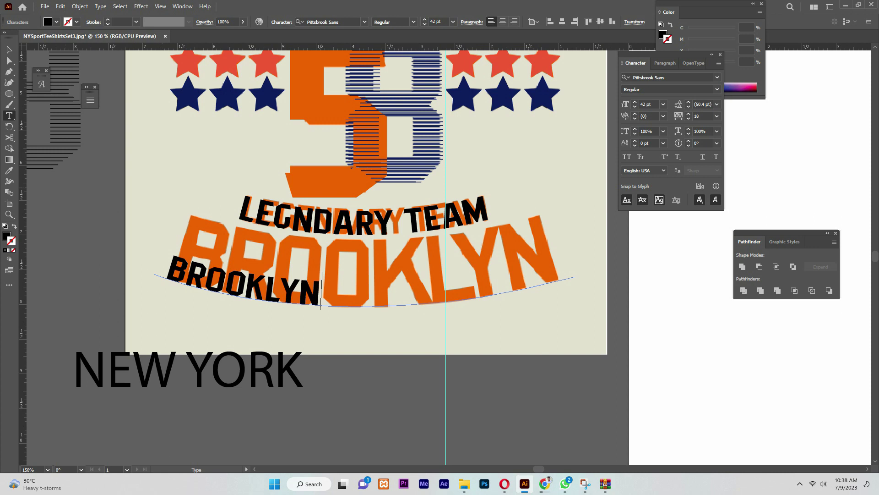
key("Escape")
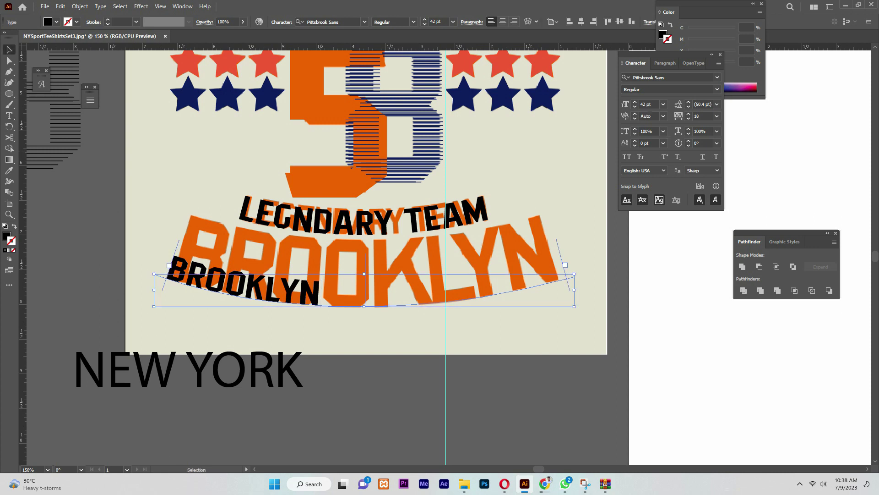
- Size the BROOKLYN text to 107 pt with tracking 0
key("ctrl+shift+period")
key("ctrl+shift+period")
key("ctrl+shift+period")
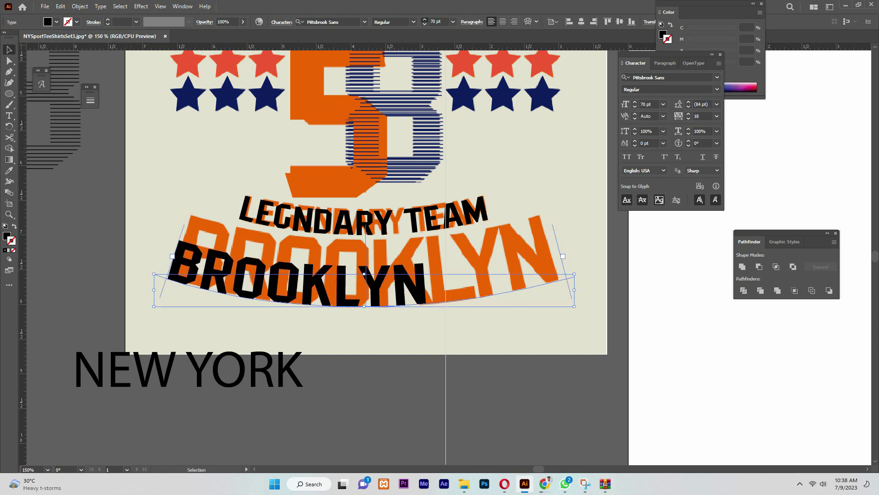
key("ctrl+shift+period")
key("ctrl+shift+period")
key("ctrl+shift+period")
key("ctrl+shift+period")
key("ctrl+shift+period")
key("ctrl+shift+period")
key("ctrl+shift+period")
key("ctrl+shift+period")
key("ctrl+shift+period")
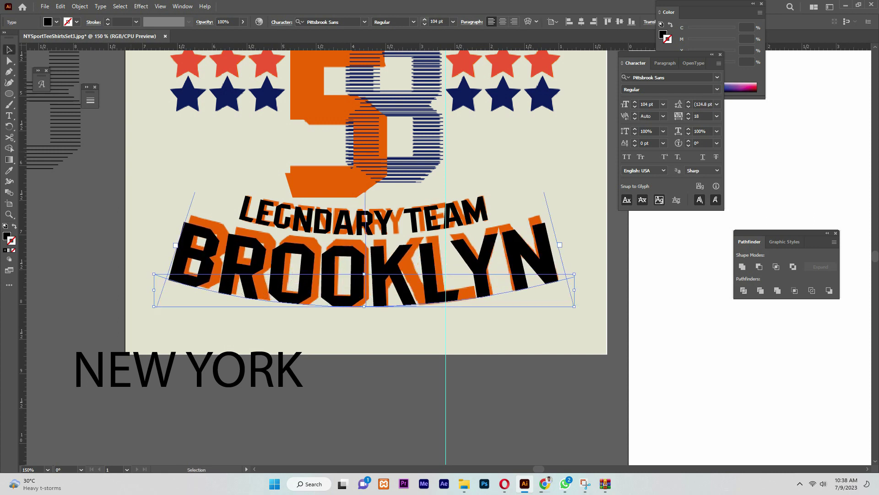
left_click(716, 116)
left_click(728, 187)
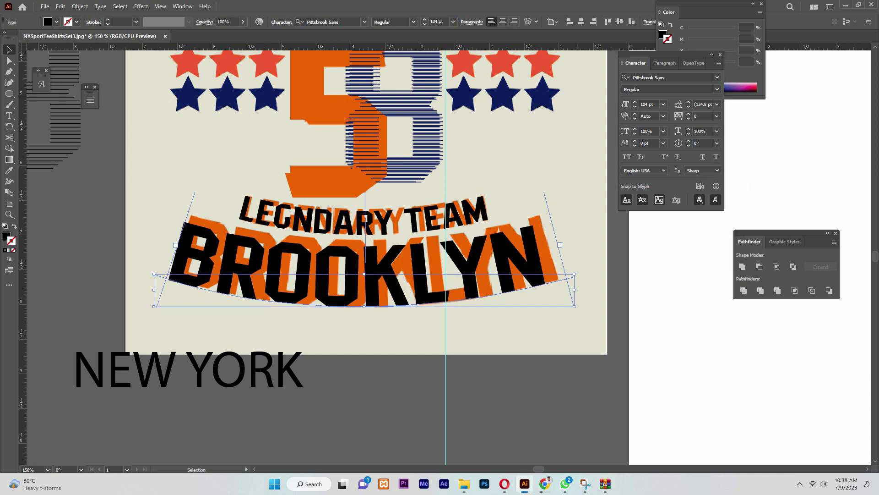
key("ctrl+shift+period")
key("ctrl+shift+period")
key("ctrl+shift+comma")
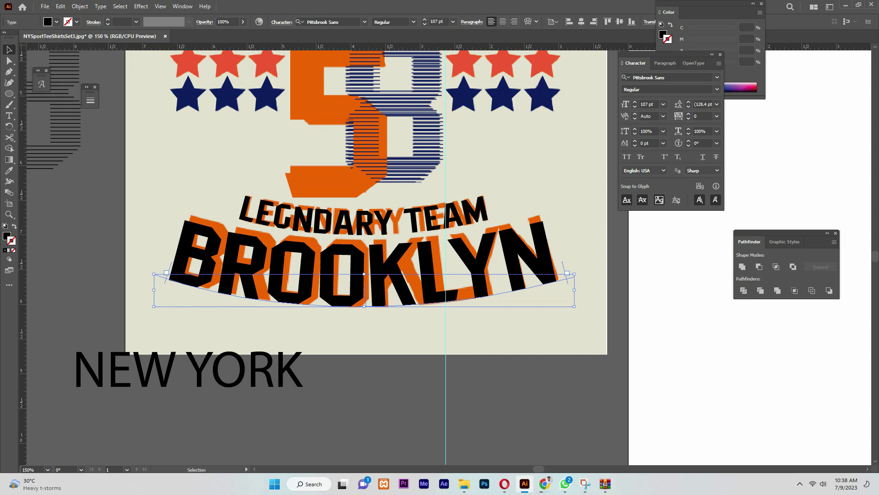
key("ctrl+minus")
key("ctrl+minus")
key("ctrl+minus")
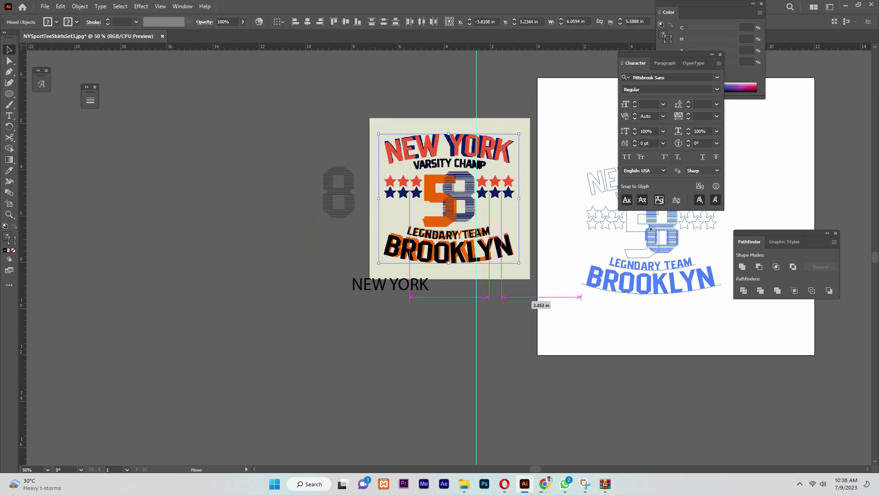
- Move the artwork onto the artboard and convert the curved text into plain groups
left_click_drag(449, 250, 648, 280)
scroll(458, 256, "right", 5)
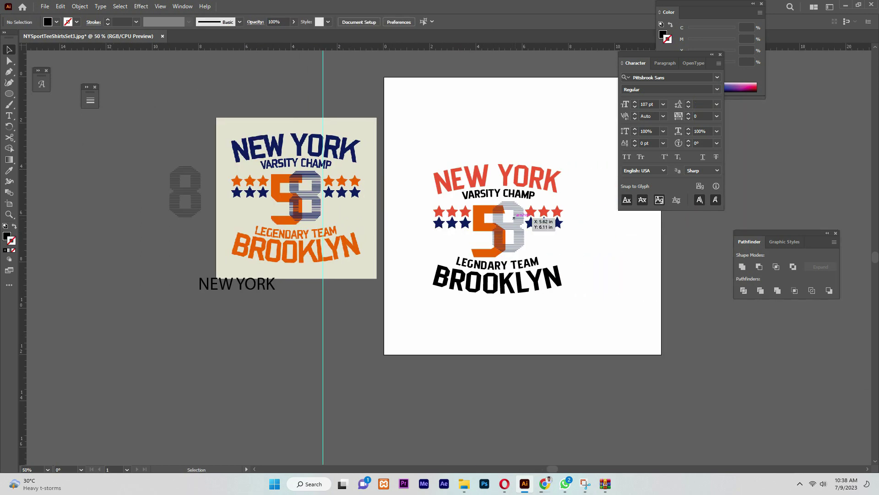
left_click_drag(422, 260, 479, 286)
right_click(525, 290)
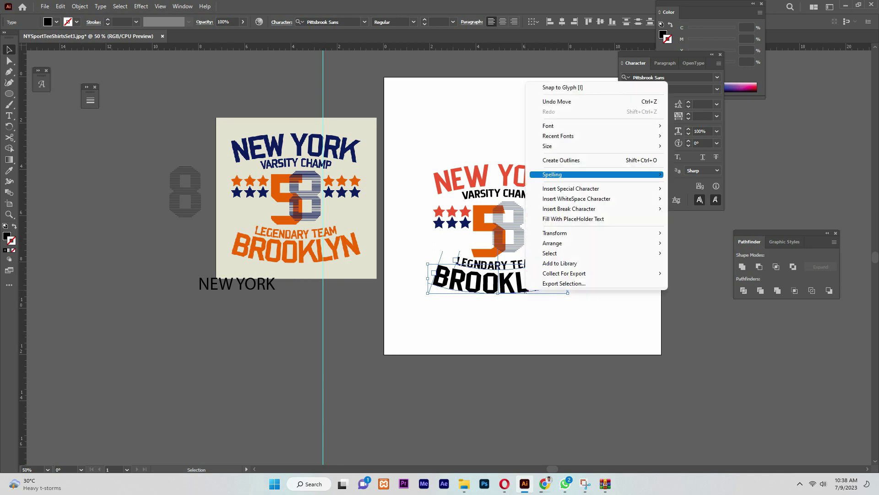
left_click(542, 175)
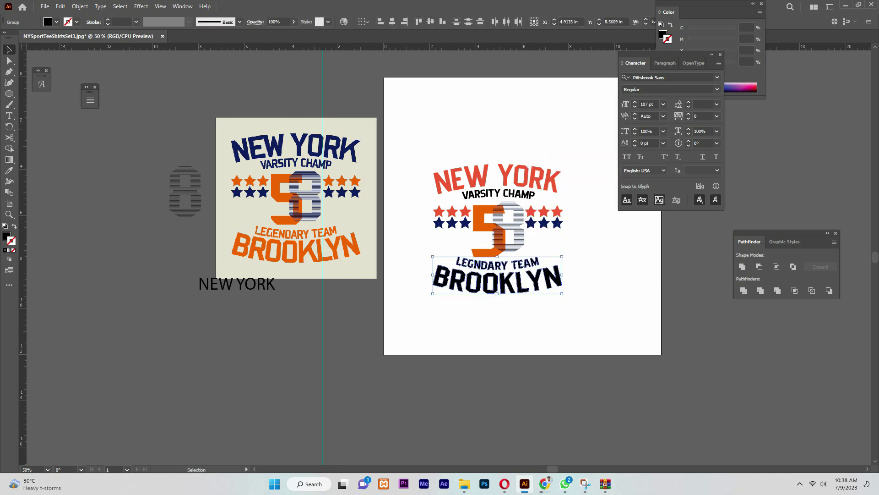
- Recolour BROOKLYN with the reference orange and NEW YORK with the reference navy
key("i")
left_click(481, 229)
key("v")
left_click(534, 185)
key("i")
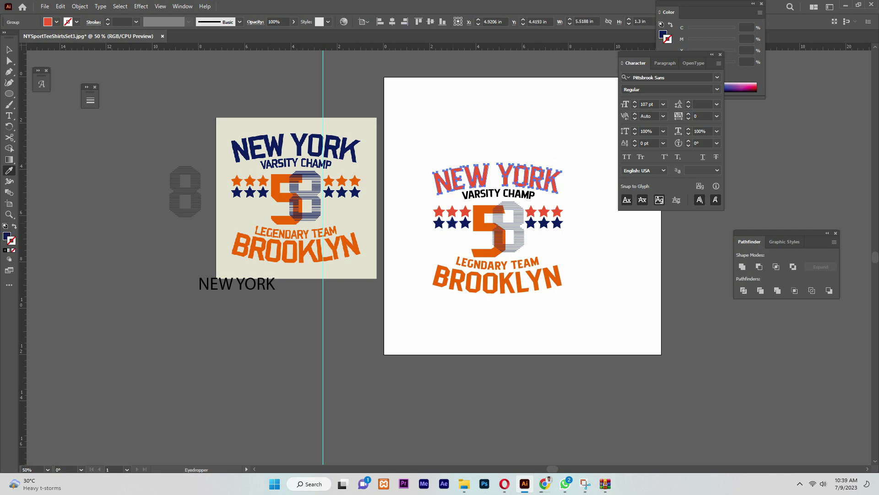
left_click(293, 148)
left_click(499, 193, "ctrl")
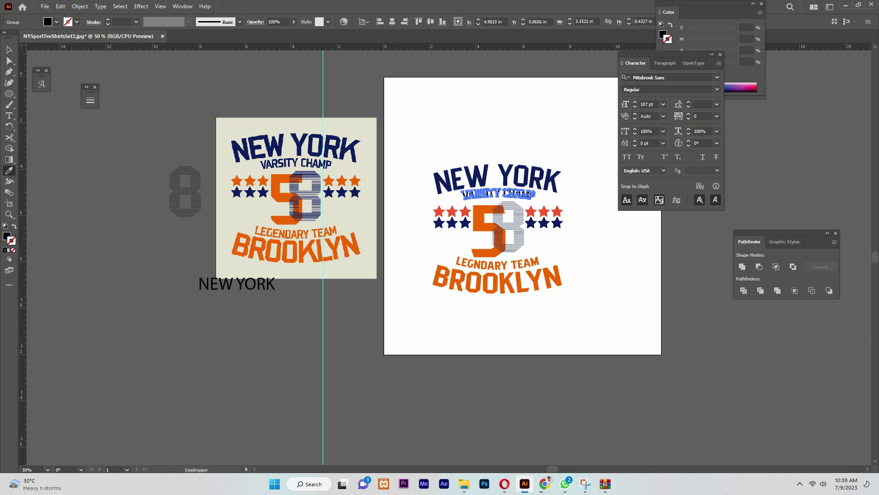
key("v")
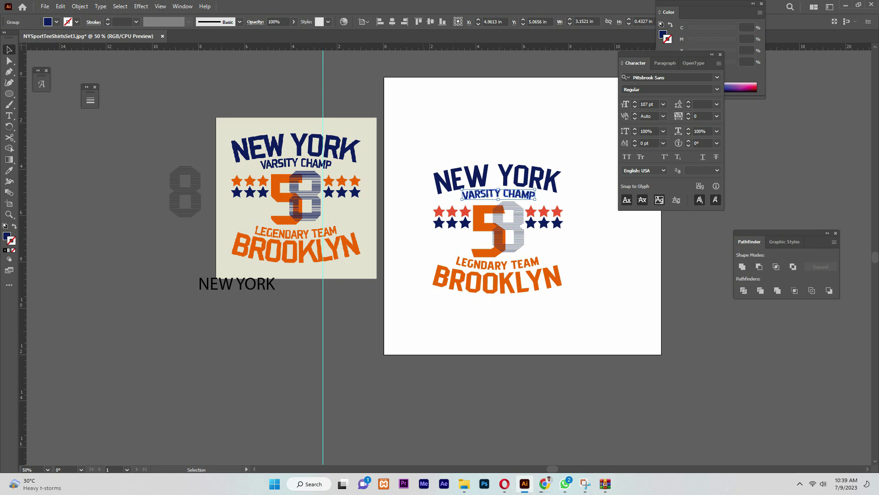
- Centre the whole design horizontally and vertically on the artboard, then pick the Rectangle tool
left_click_drag(419, 152, 596, 295)
key("a")
key("v")
left_click(380, 22)
left_click(430, 22)
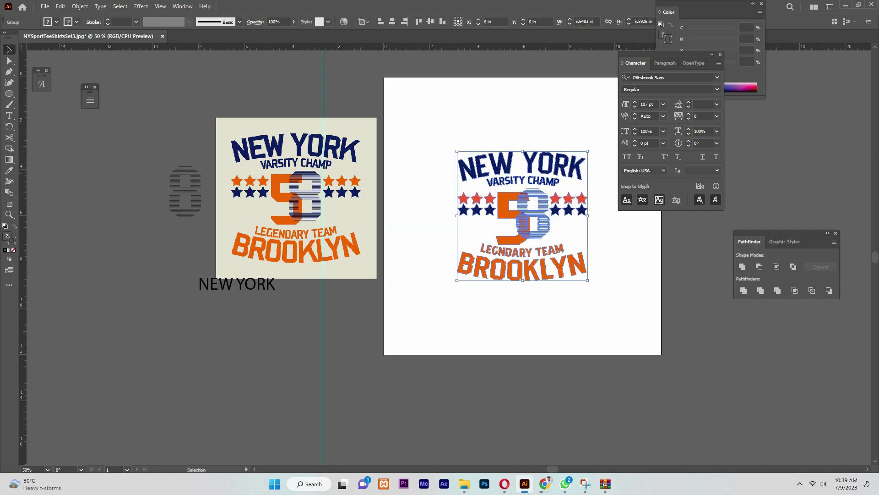
right_click(9, 94)
left_click(41, 90)
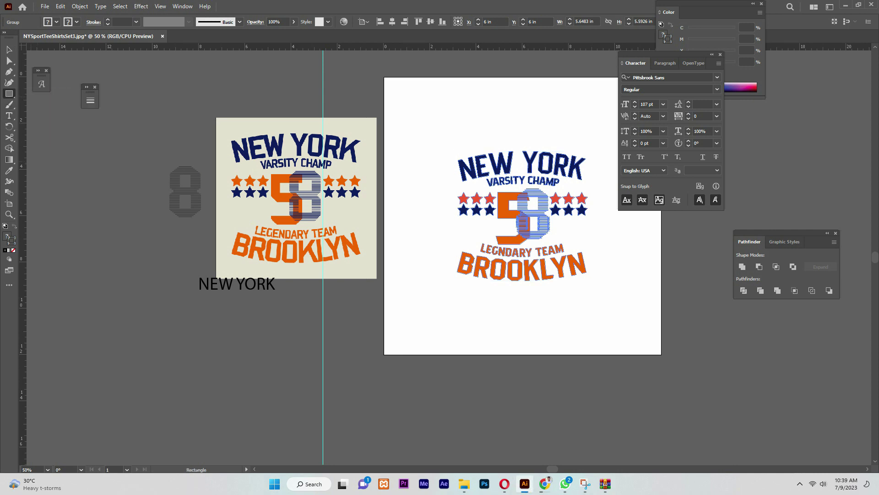
- Add a locked artboard-sized rectangle behind the design, filled with the reference's cream
left_click_drag(384, 78, 661, 354)
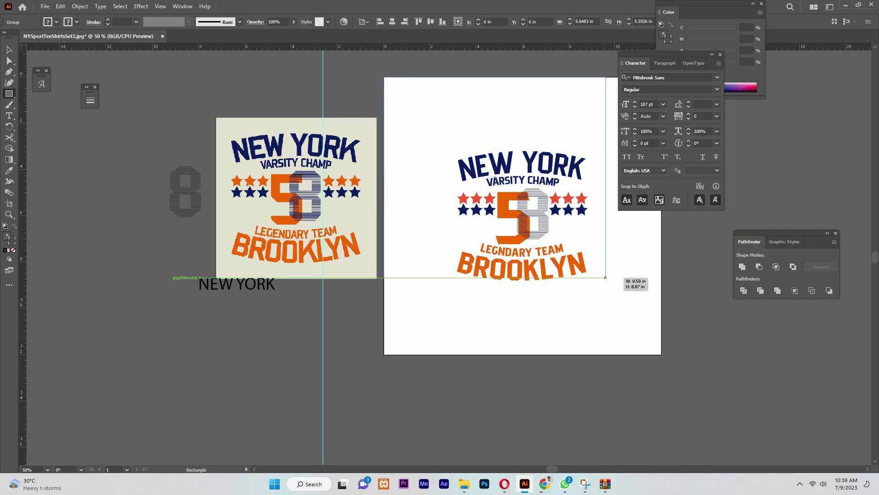
key("ctrl+shift+bracketleft")
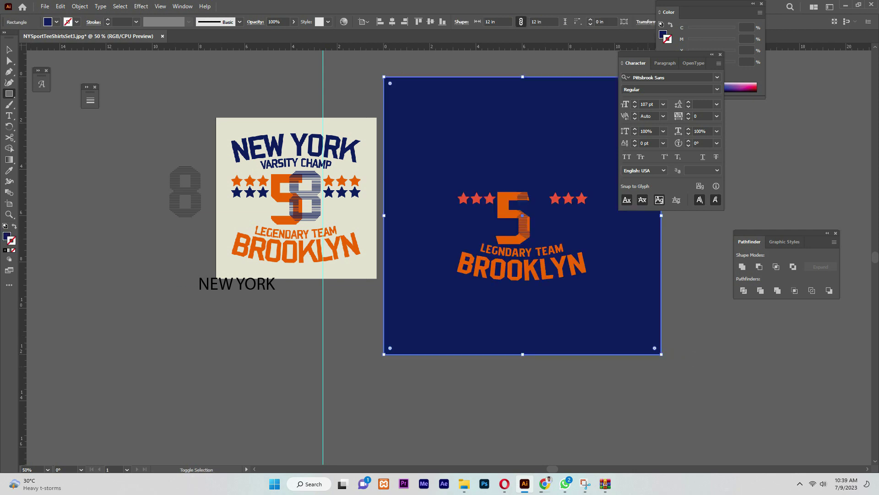
key("i")
left_click(259, 268)
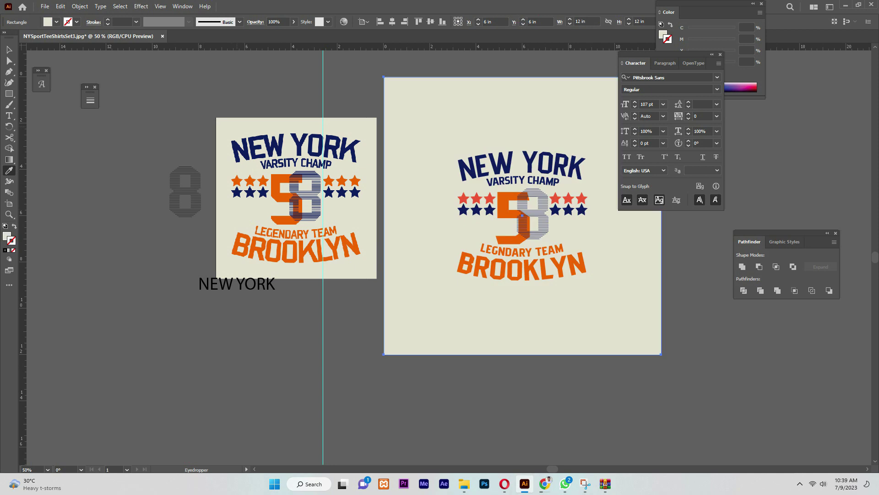
key("v")
left_click(80, 7)
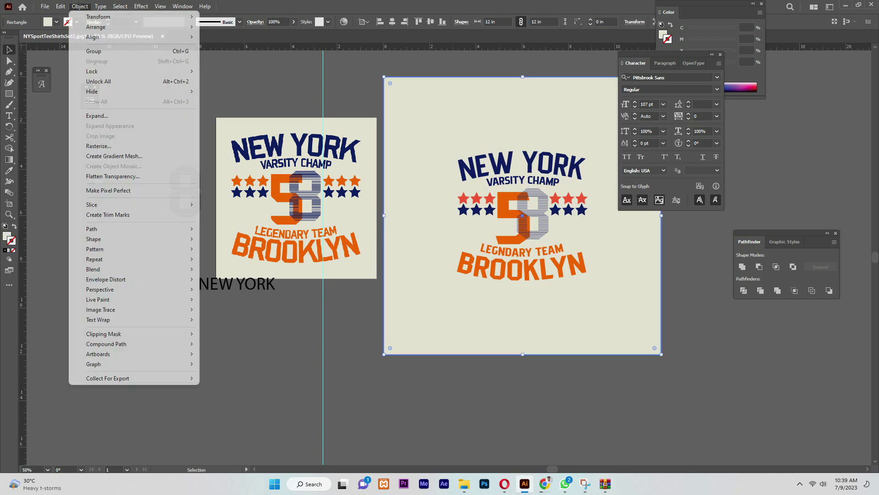
left_click(220, 71)
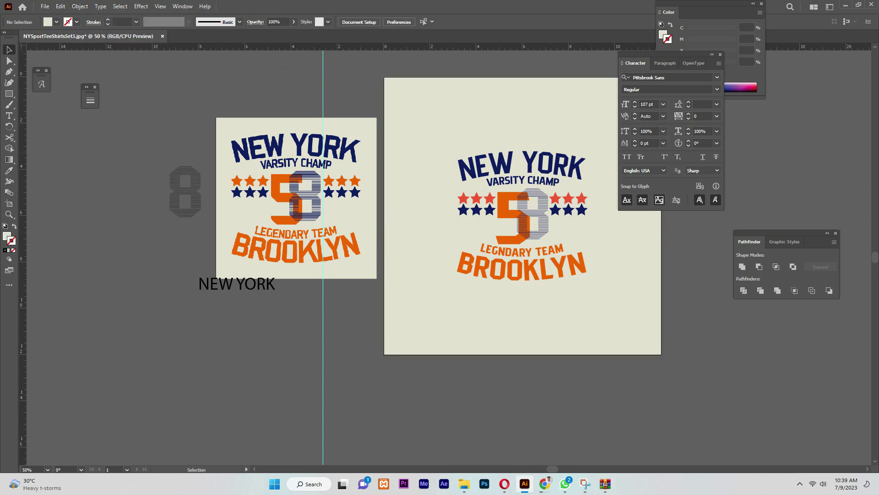
- Scale the New York design group up to about 11 in wide
left_click(523, 216)
left_click_drag(588, 279, 650, 341)
key("ctrl+shift+a")
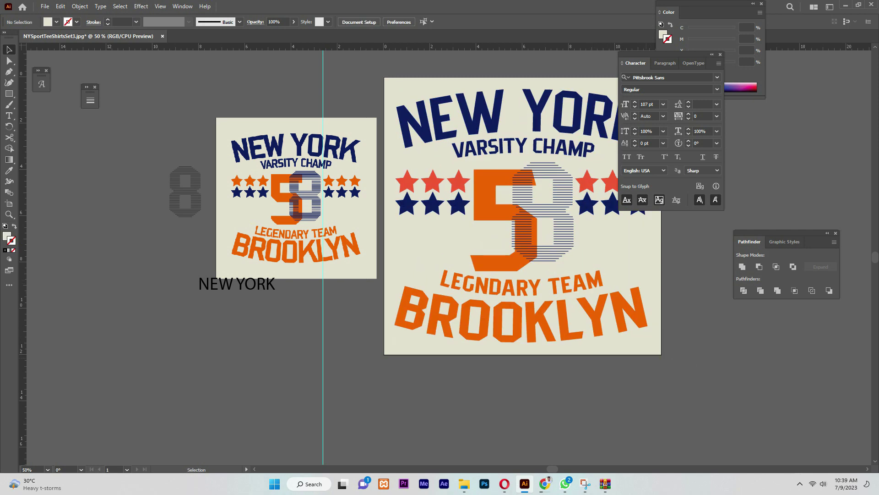
scroll(448, 257, "up", 1)
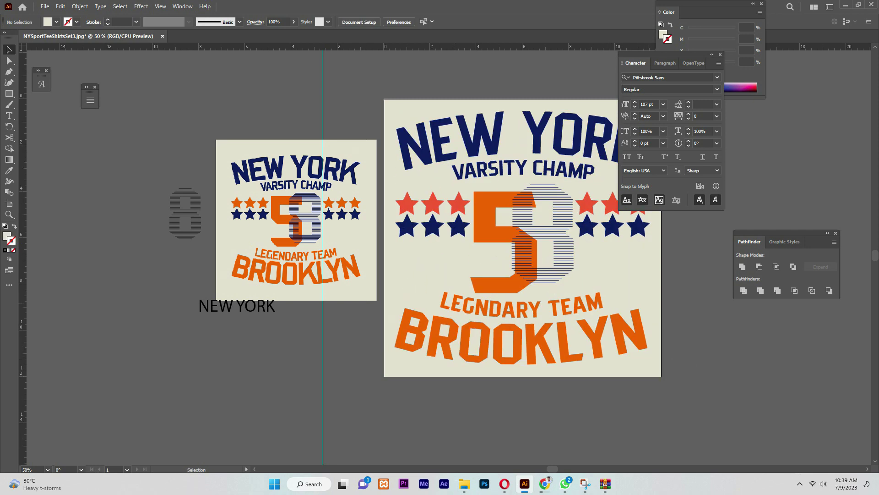
key("ctrl+equal")
key("ctrl+equal")
key("ctrl+equal")
key("ctrl+equal")
key("ctrl+equal")
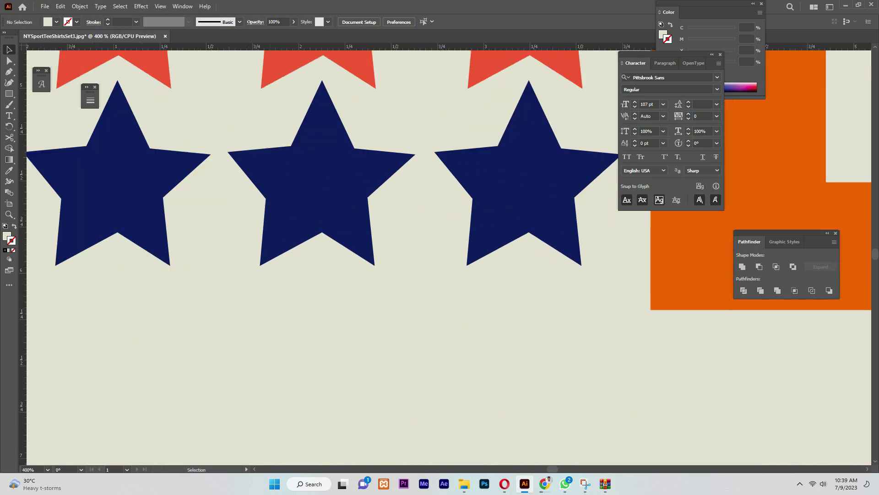
scroll(439, 256, "left", 10)
scroll(440, 256, "left", 5)
scroll(440, 257, "right", 5)
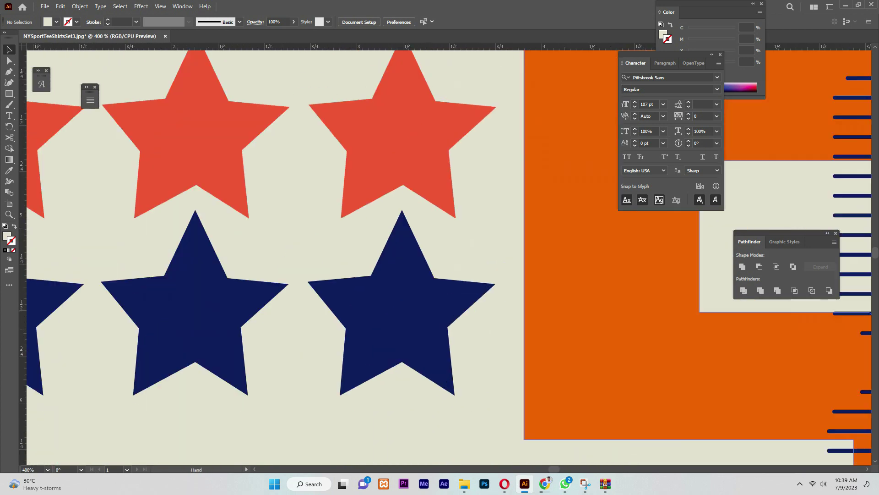
scroll(440, 257, "right", 5)
scroll(440, 257, "right", 5)
scroll(440, 257, "right", 5)
scroll(440, 257, "up", 2)
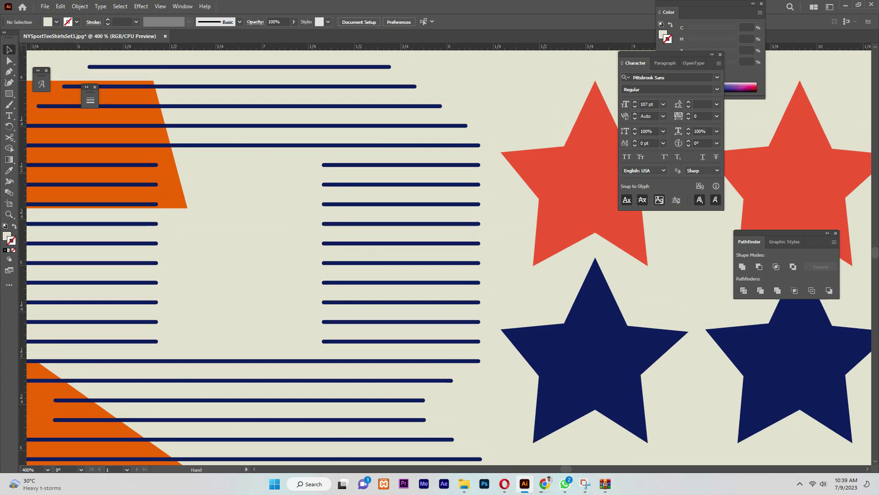
scroll(440, 256, "up", 5)
scroll(440, 256, "right", 5)
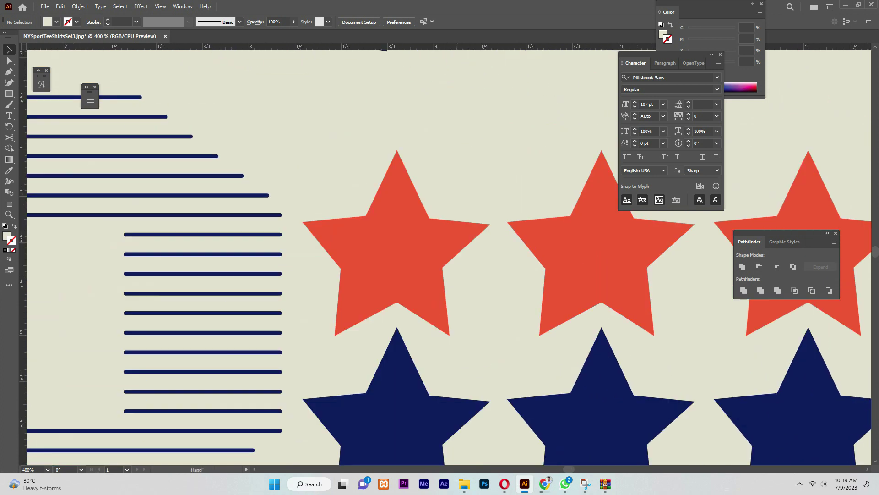
scroll(440, 257, "down", 2)
scroll(440, 257, "right", 3)
scroll(440, 257, "up", 8)
scroll(440, 257, "left", 5)
scroll(439, 257, "up", 5)
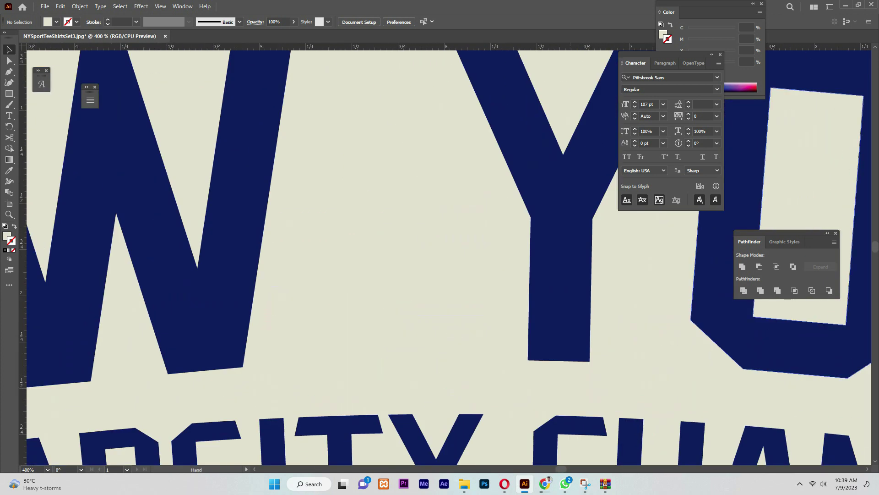
scroll(439, 257, "down", 5)
scroll(440, 257, "down", 3)
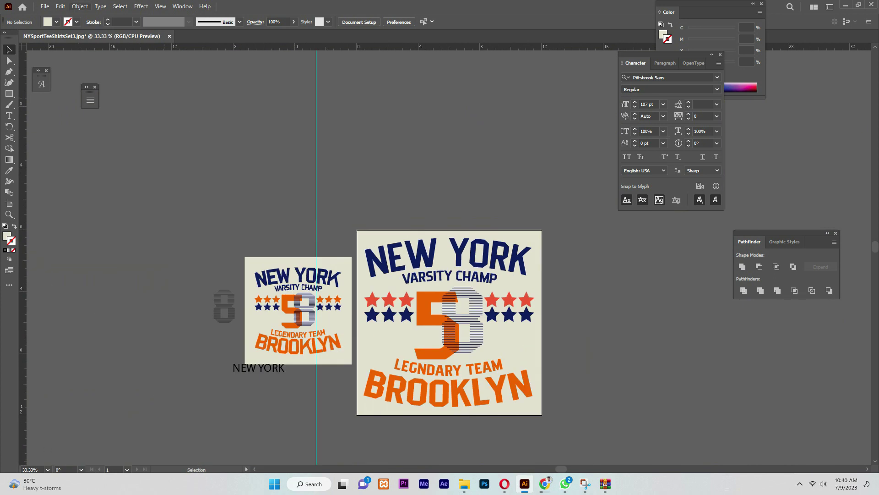
- Start Save As and create and open a new 'vector video 5' folder inside vector trace
left_click(45, 7)
left_click(60, 82)
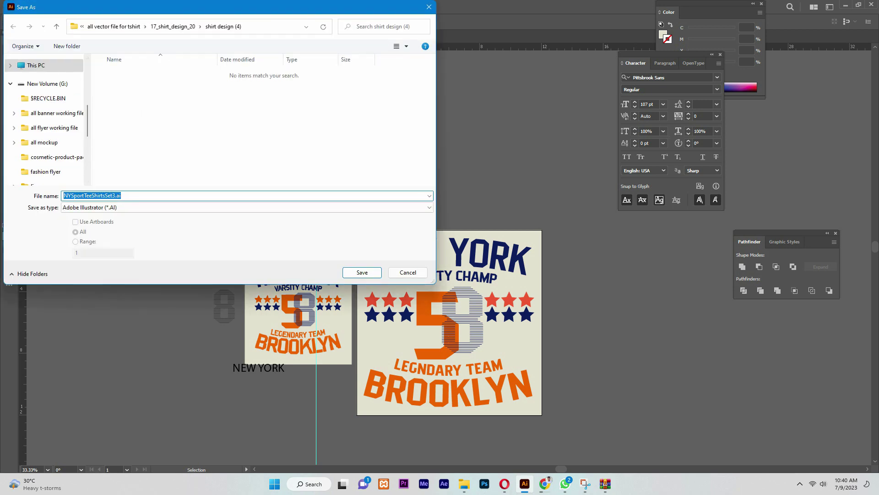
scroll(46, 119, "up", 3)
left_click(48, 91)
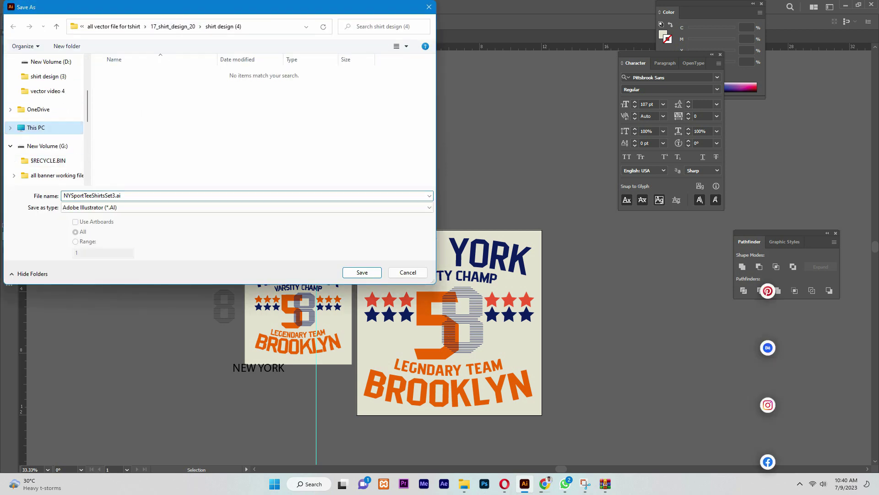
left_click(204, 26)
right_click(203, 147)
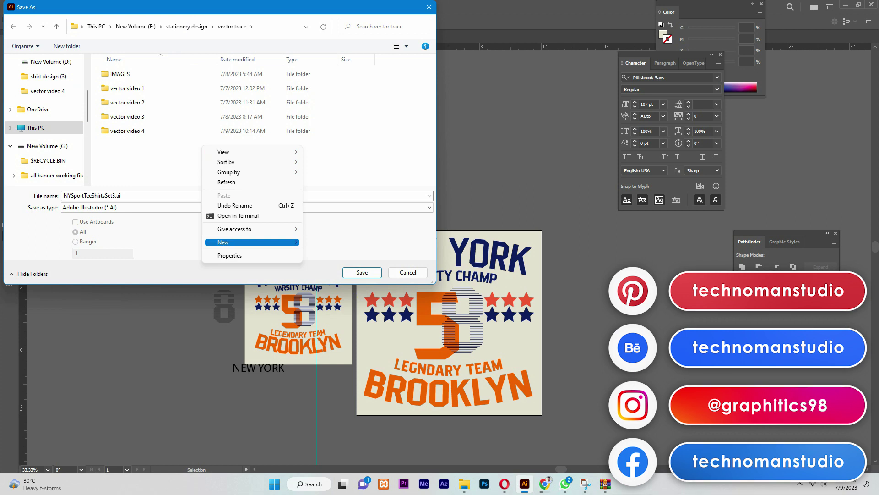
left_click(324, 243)
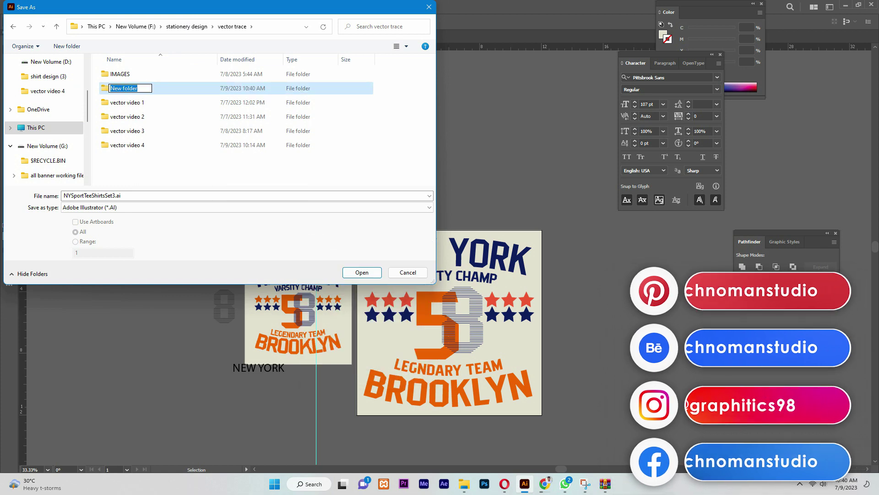
type("vector vid")
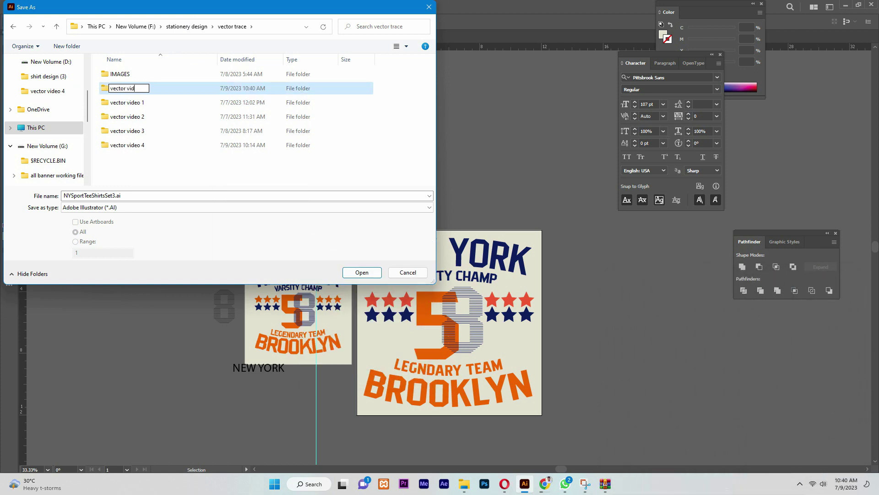
key("Return")
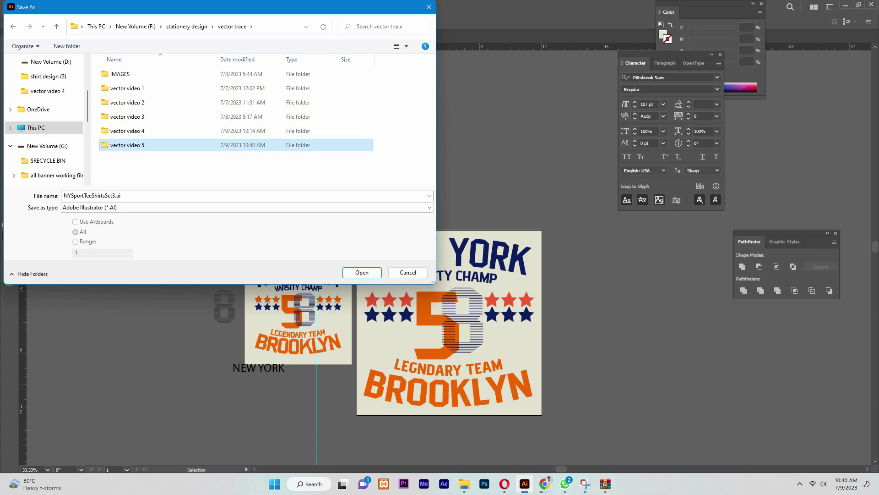
key("Return")
- Save NYSportTeeShirtsSet3.ai and export the artboard as a JPEG
left_click(362, 272)
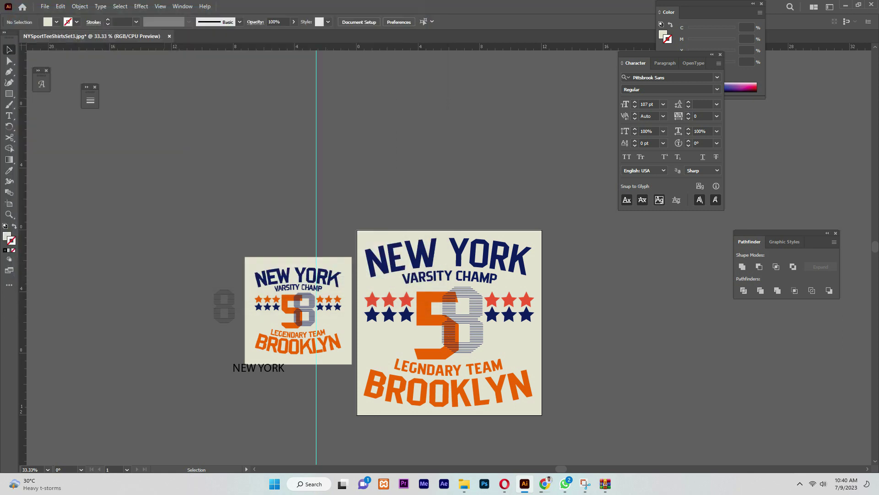
left_click(477, 368)
left_click(45, 6)
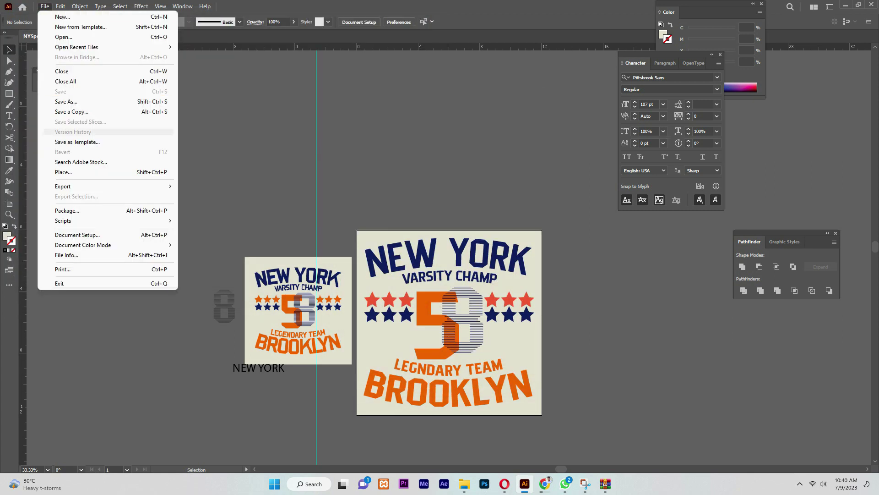
left_click(215, 196)
left_click(75, 222)
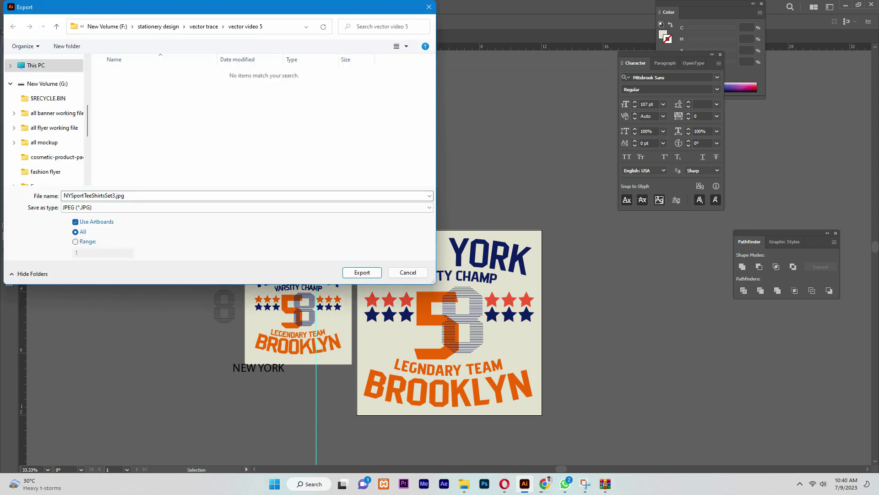
left_click(362, 272)
left_click(479, 366)
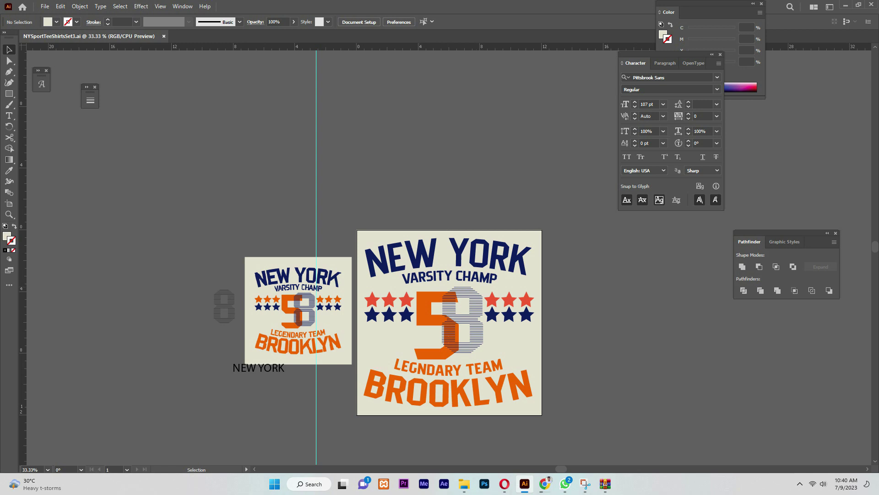
- Delete the cream background and export the artboard as a PNG
left_click(45, 6)
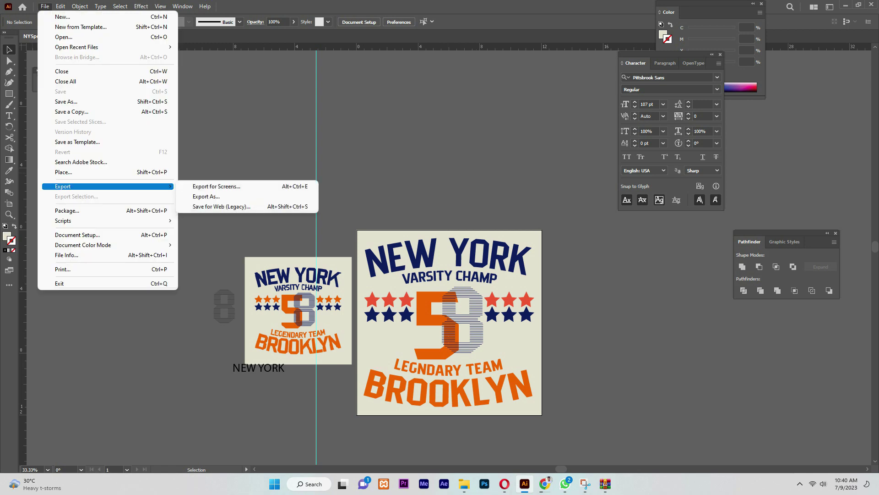
left_click(215, 196)
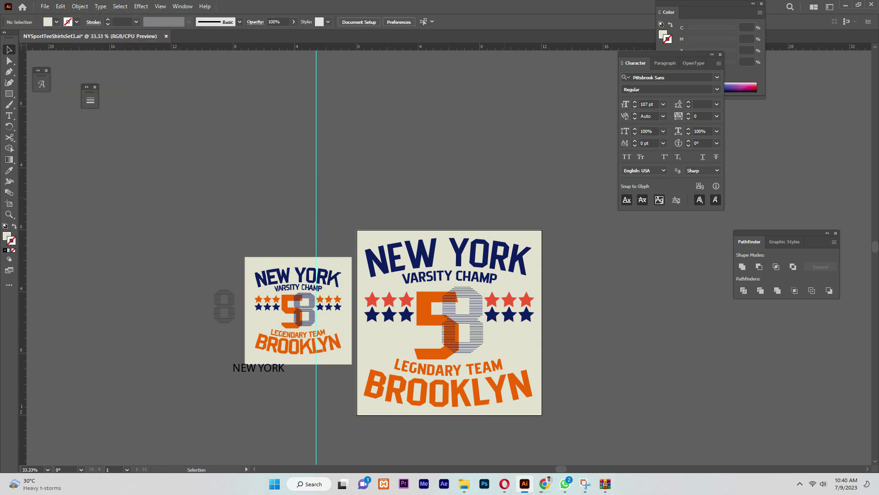
key("Delete")
left_click(45, 6)
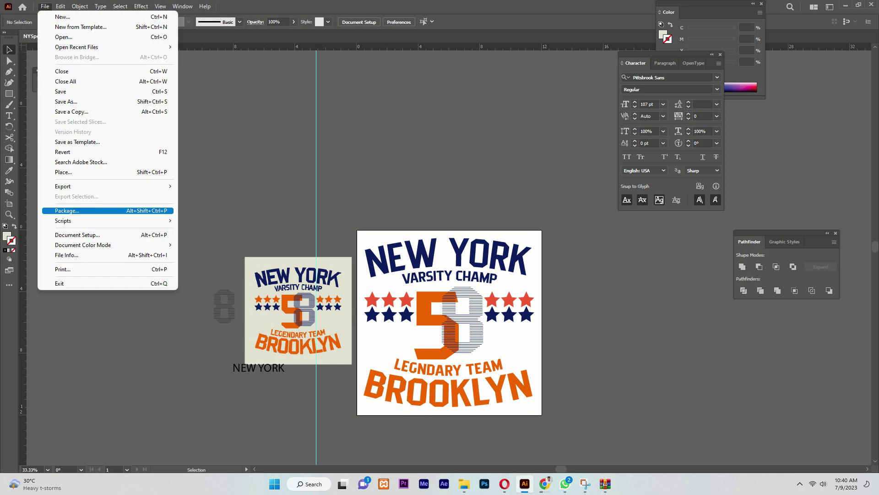
left_click(215, 194)
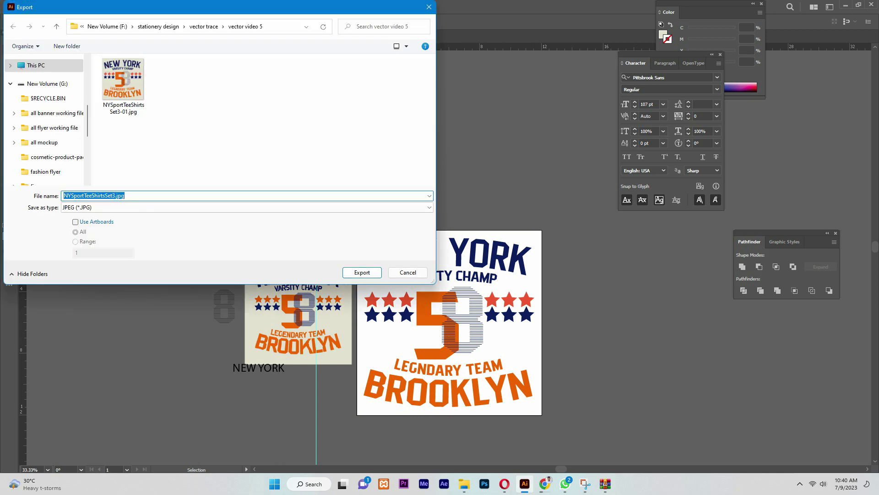
left_click(76, 222)
left_click(247, 207)
left_click(137, 265)
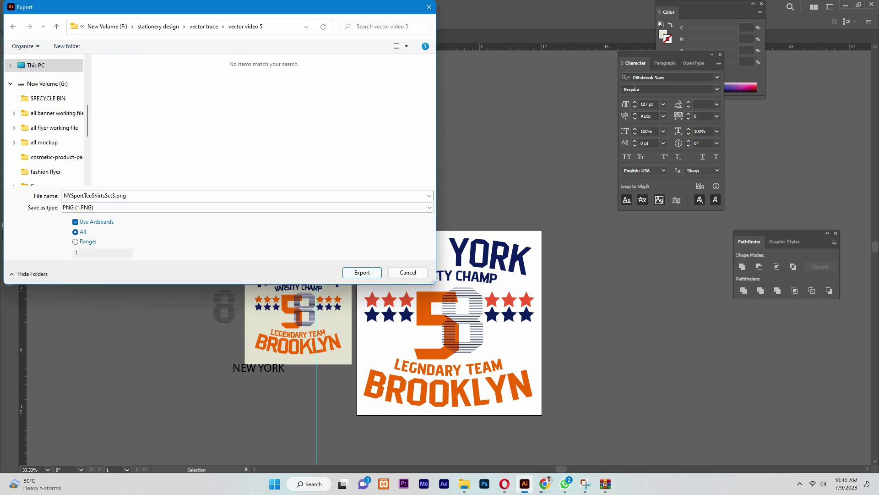
left_click(362, 272)
left_click(447, 379)
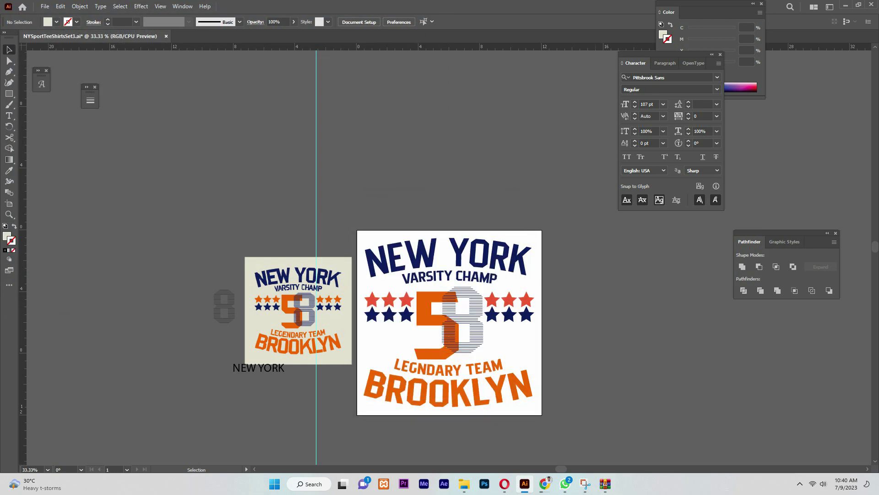